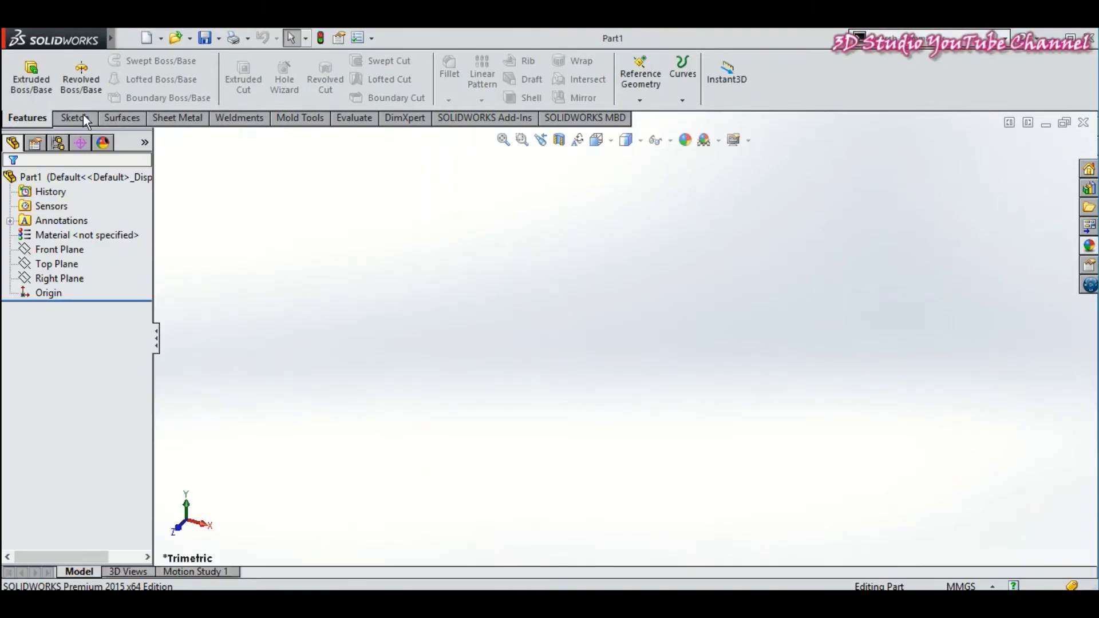
# Step: On the Top Plane, sketch a center rectangle about the origin, roughly 132 by 60 mm
pyautogui.click(75, 114)
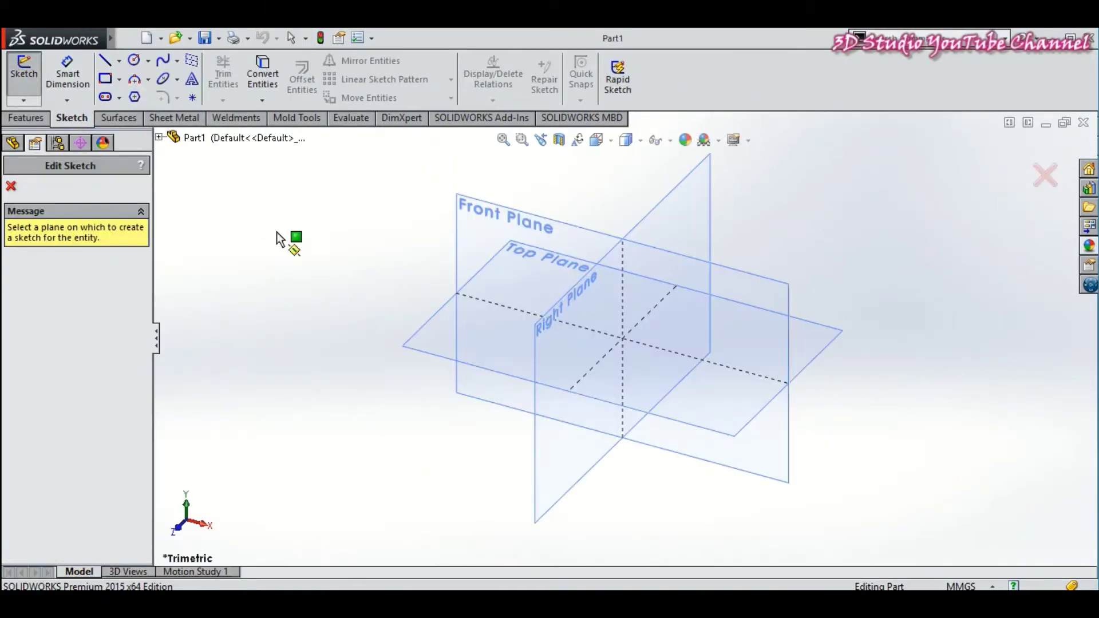
pyautogui.click(412, 321)
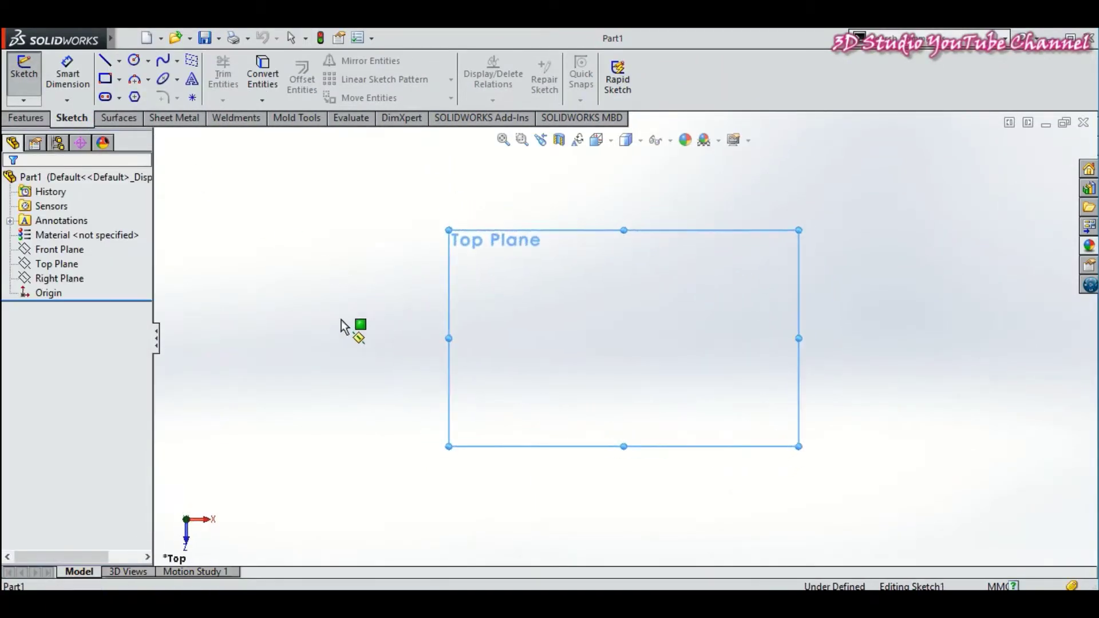
pyautogui.click(119, 79)
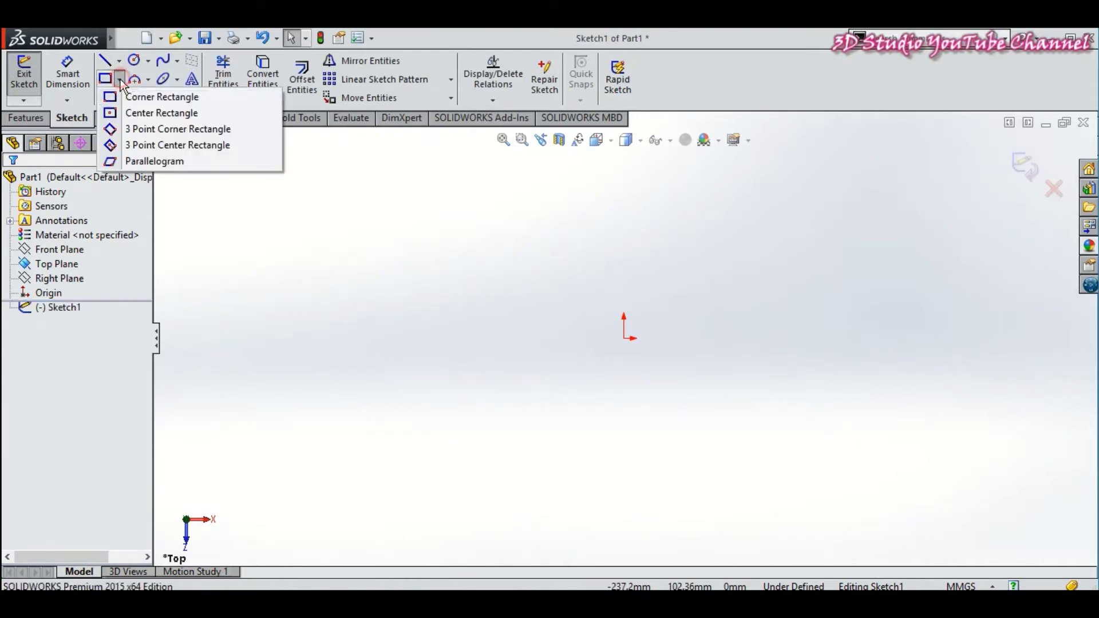
pyautogui.click(138, 112)
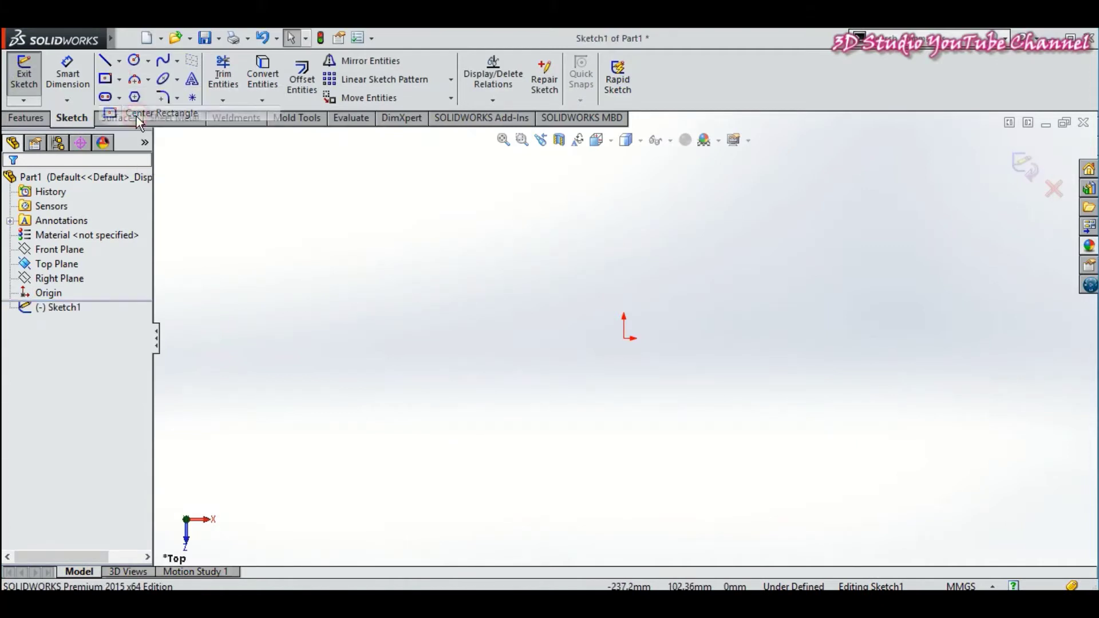
pyautogui.click(624, 339)
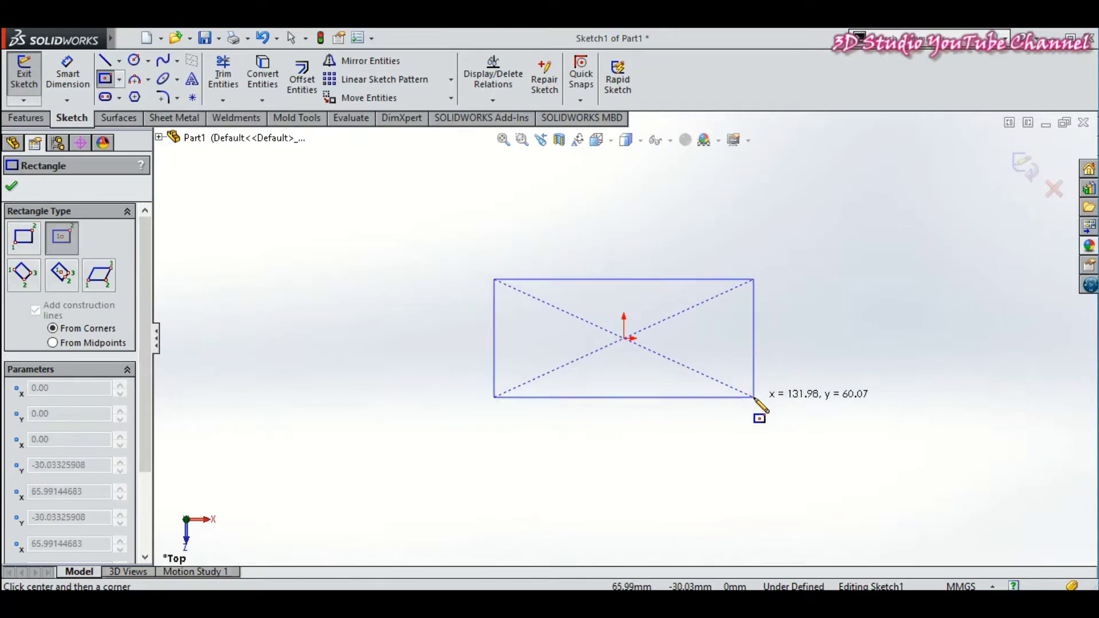
pyautogui.click(753, 396)
# Step: Dimension the rectangle's bottom edge to 126 mm and its left edge to 76 mm
pyautogui.click(12, 186)
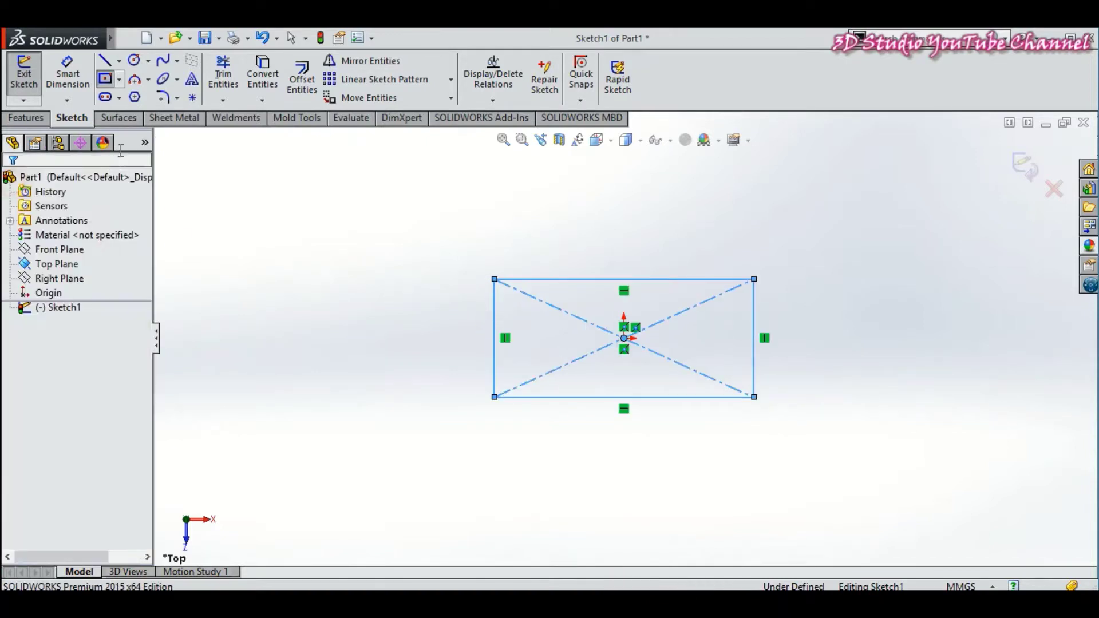
pyautogui.click(593, 411)
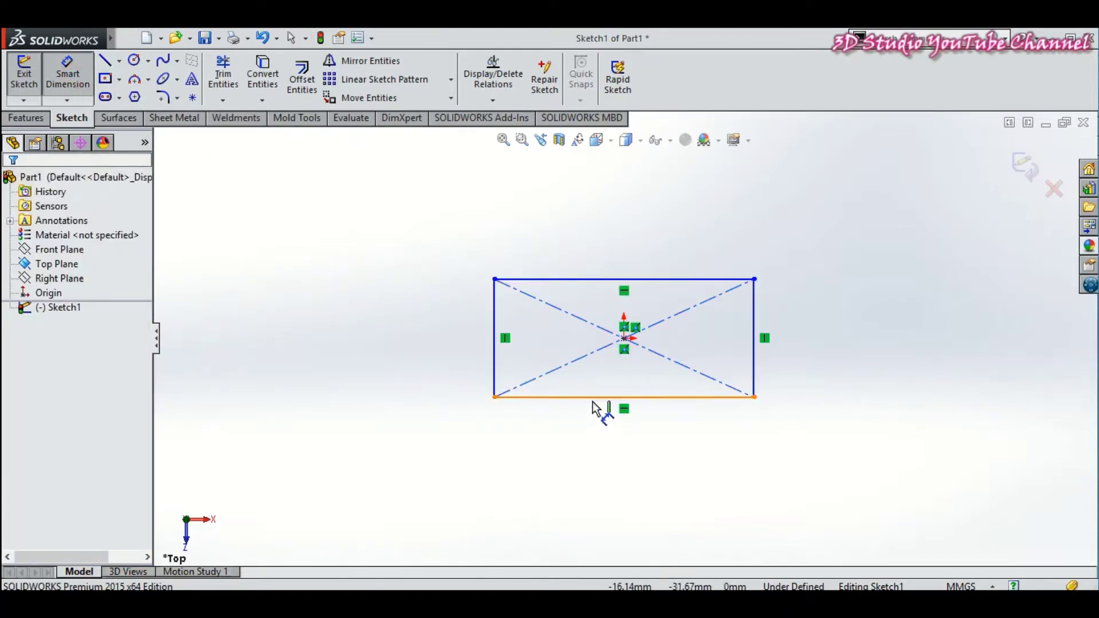
pyautogui.click(593, 411)
pyautogui.click(602, 440)
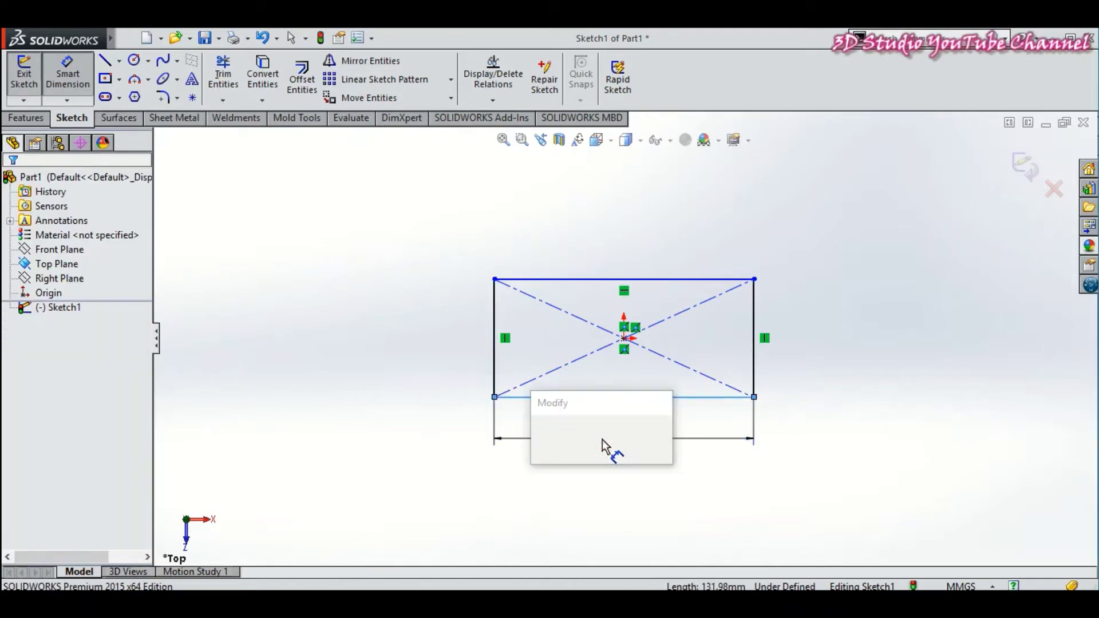
pyautogui.write('126')
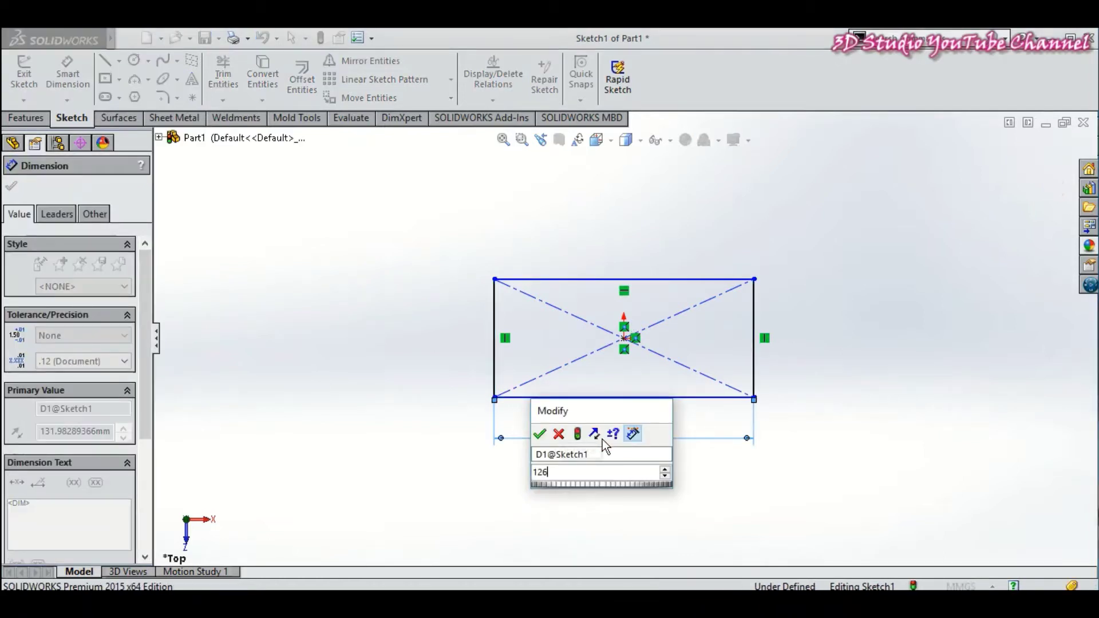
pyautogui.press('Return')
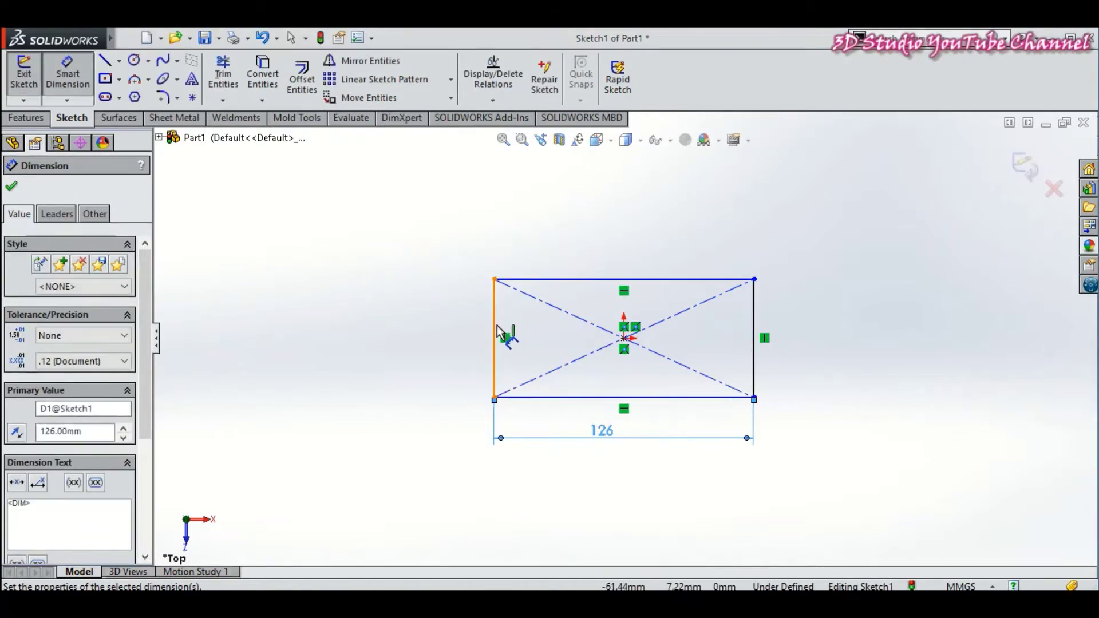
pyautogui.click(483, 331)
pyautogui.click(471, 335)
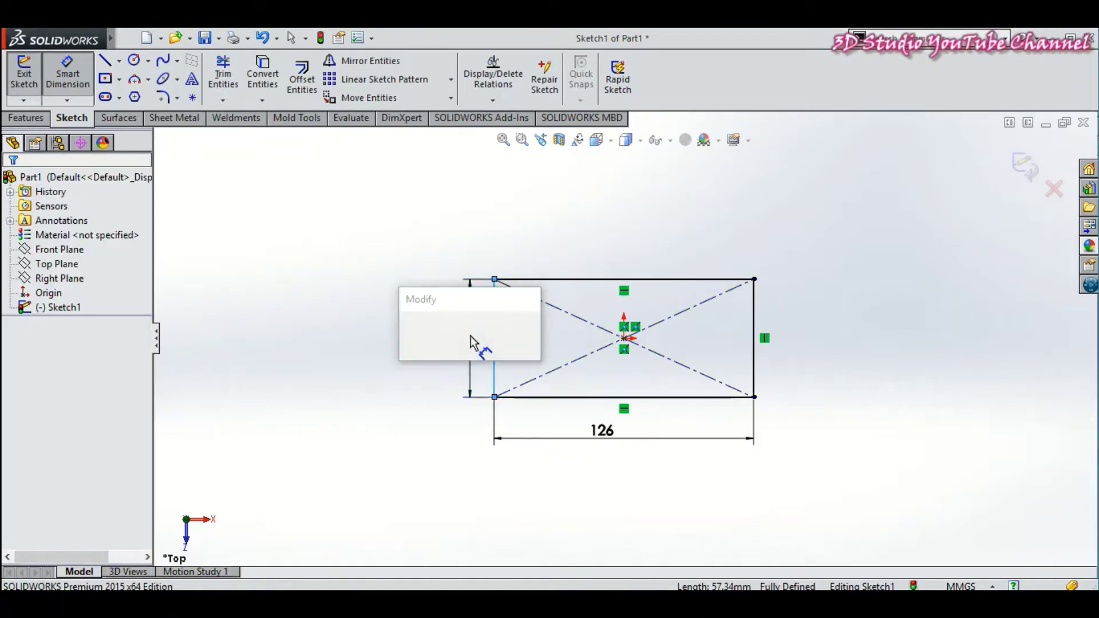
pyautogui.write('74')
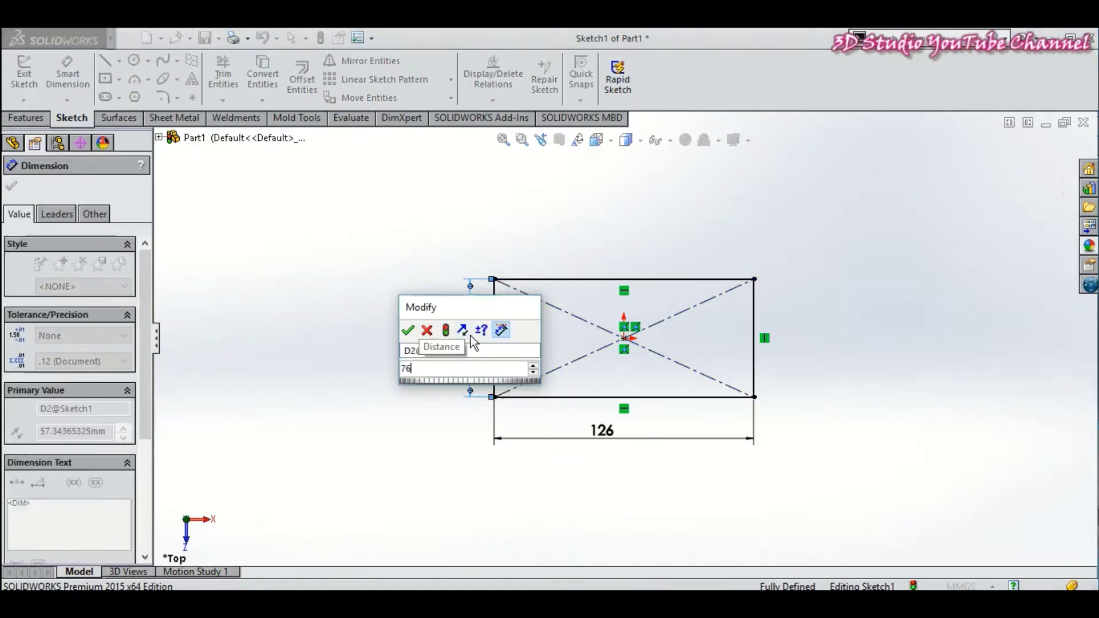
pyautogui.press('Return')
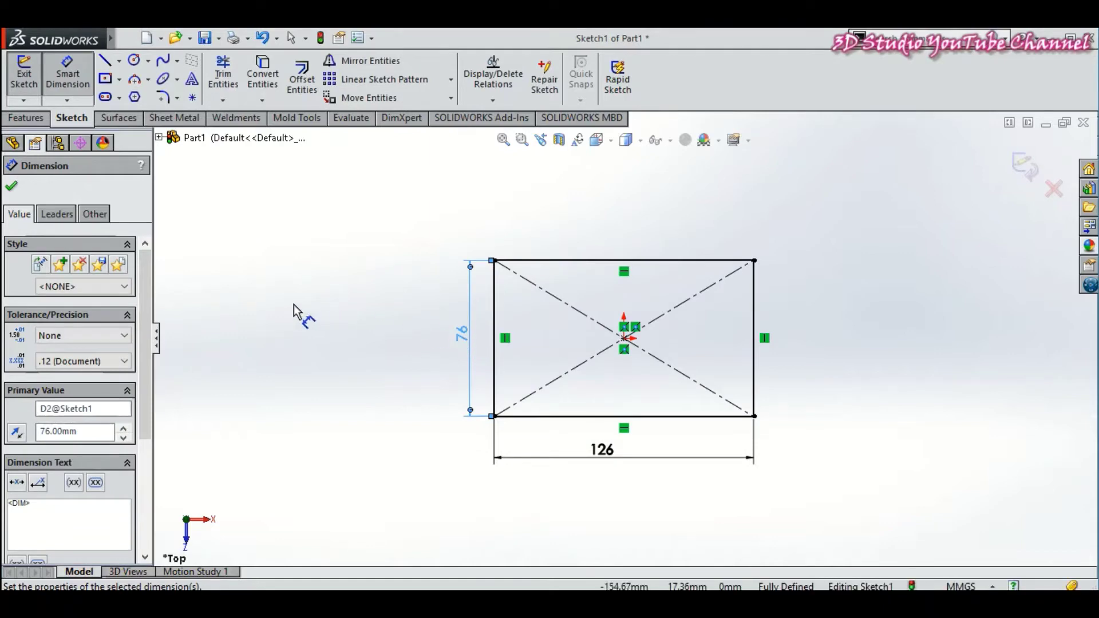
# Step: Sketch one circle near the left end and one near the right end of the rectangle
pyautogui.click(14, 189)
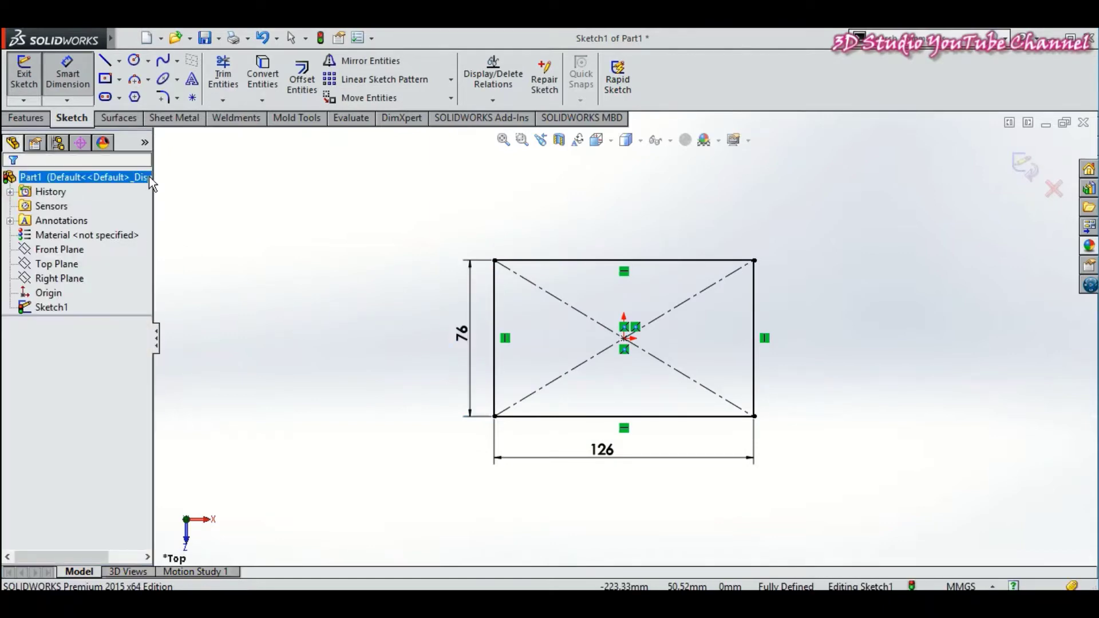
pyautogui.click(134, 60)
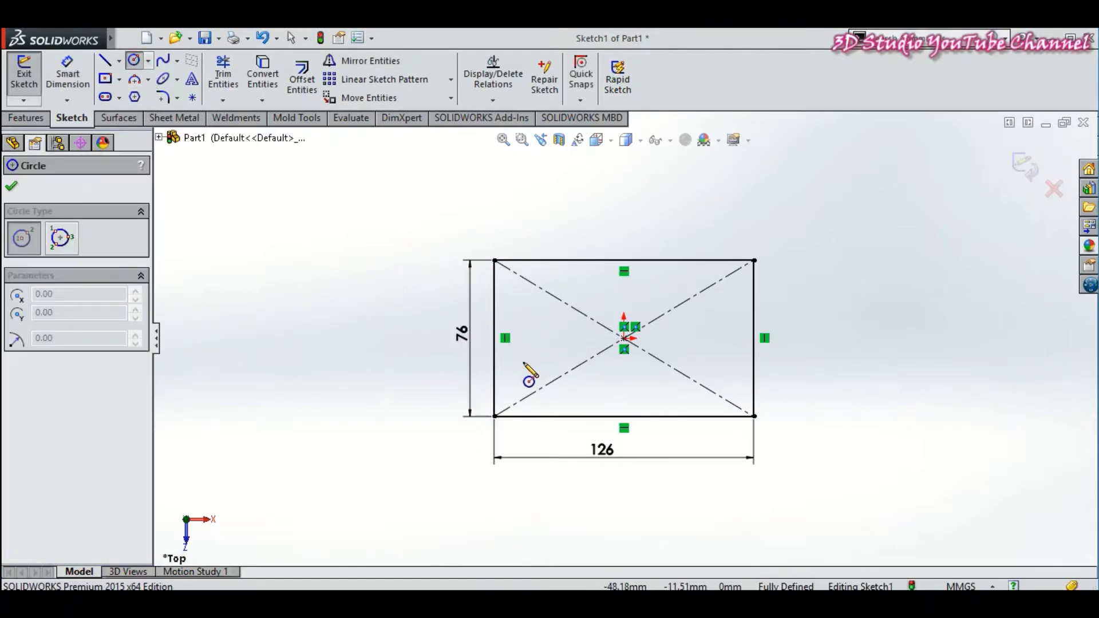
pyautogui.click(520, 361)
pyautogui.click(530, 374)
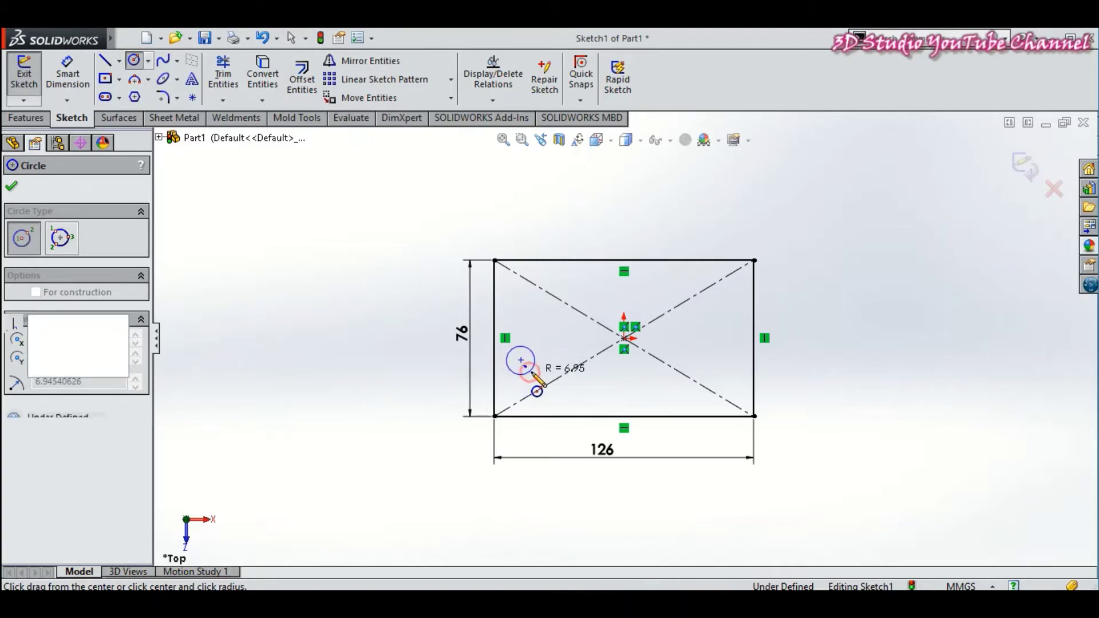
pyautogui.click(716, 361)
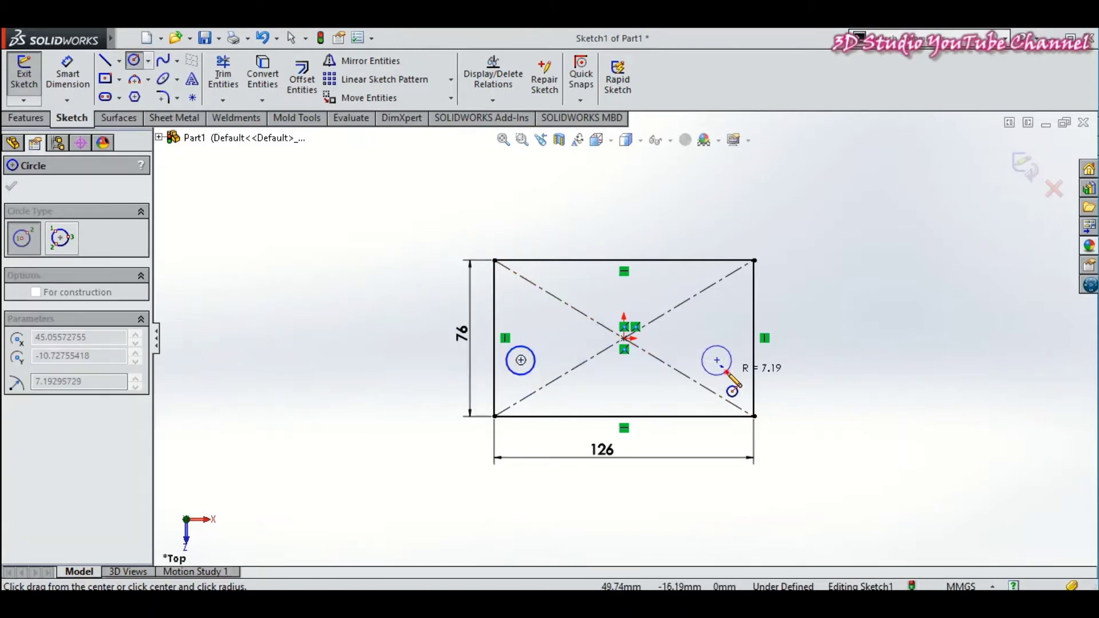
pyautogui.click(733, 391)
pyautogui.rightClick(829, 312)
pyautogui.click(844, 309)
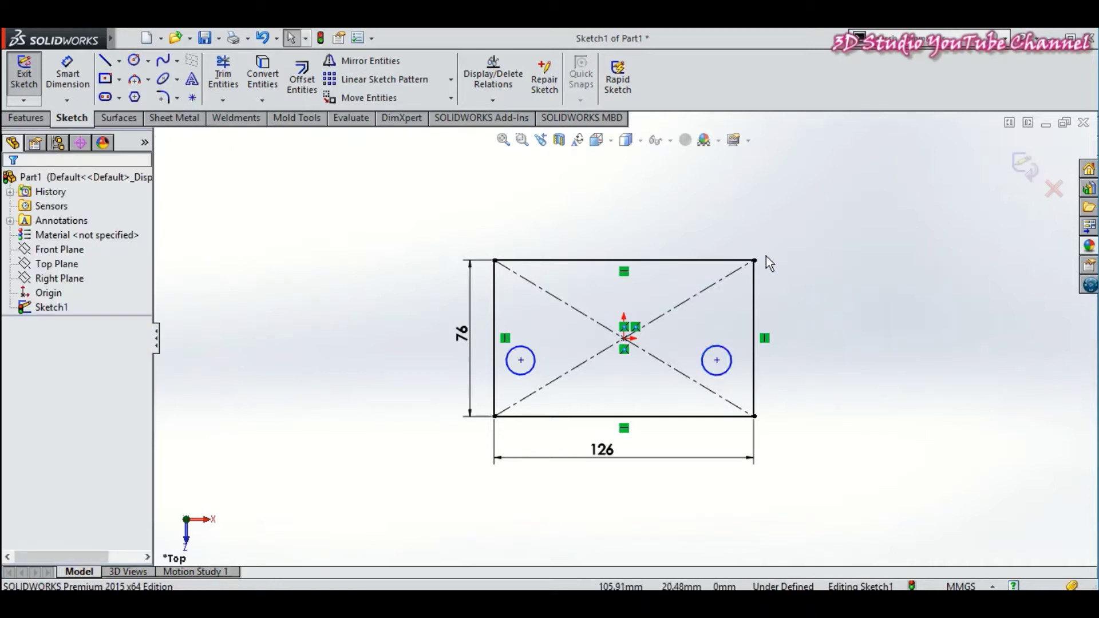
# Step: Locate the left circle's centre 19 mm from the left edge and 25 mm above the bottom
pyautogui.click(67, 73)
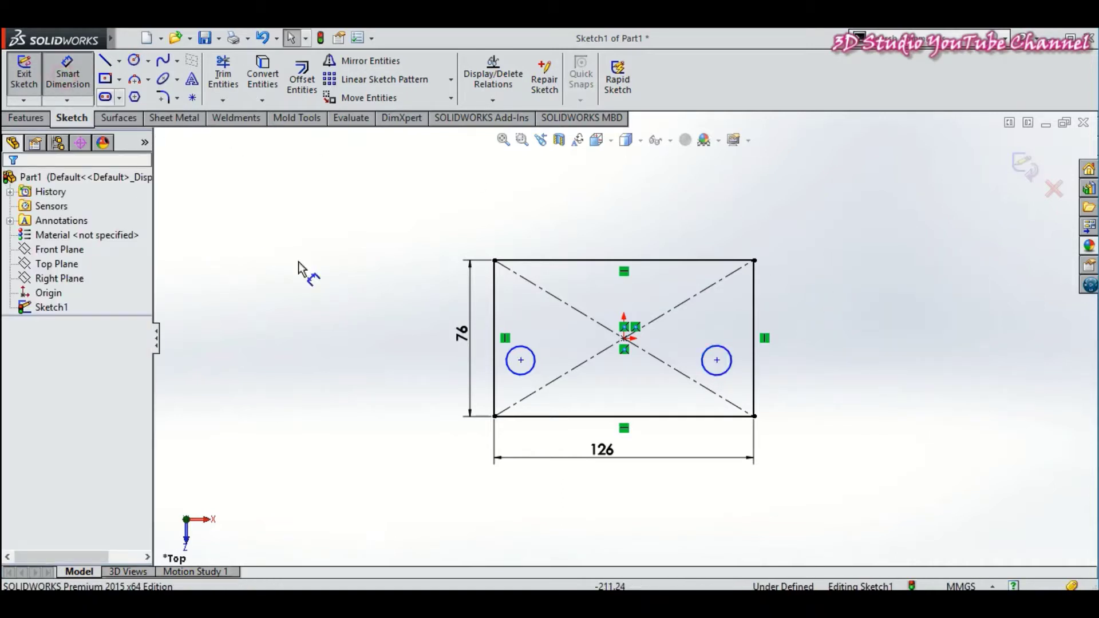
pyautogui.click(520, 362)
pyautogui.click(495, 354)
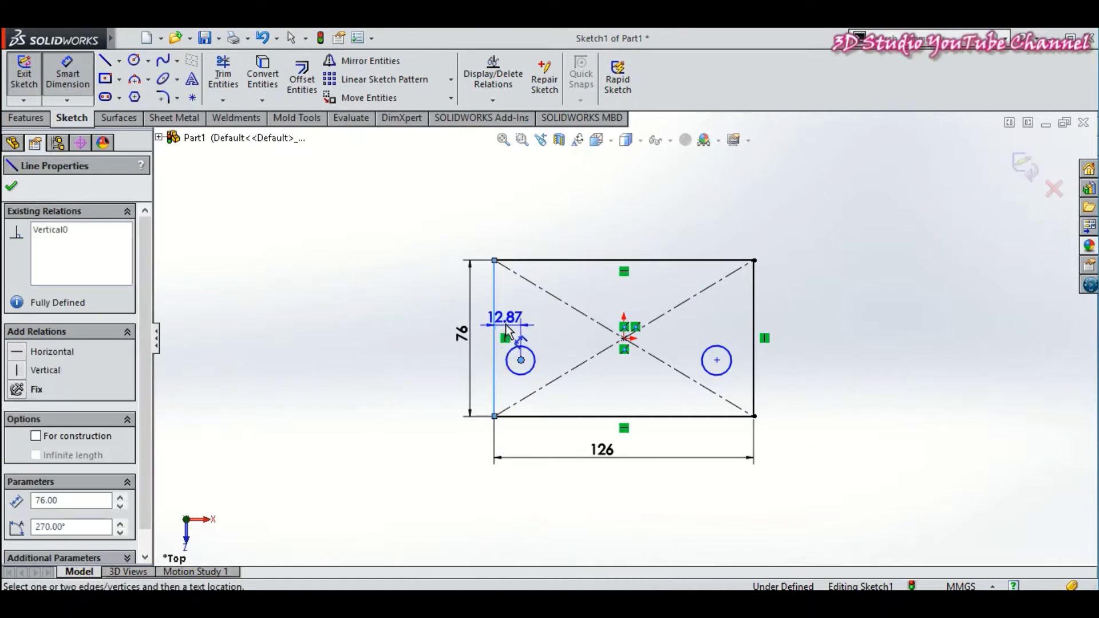
pyautogui.click(506, 330)
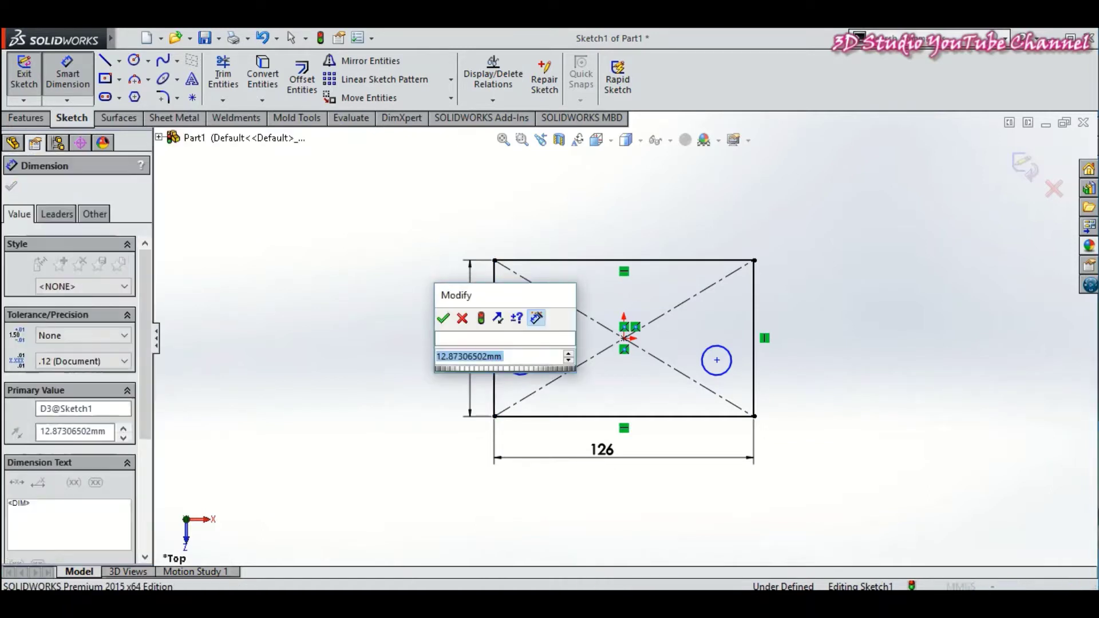
pyautogui.write('19')
pyautogui.press('Return')
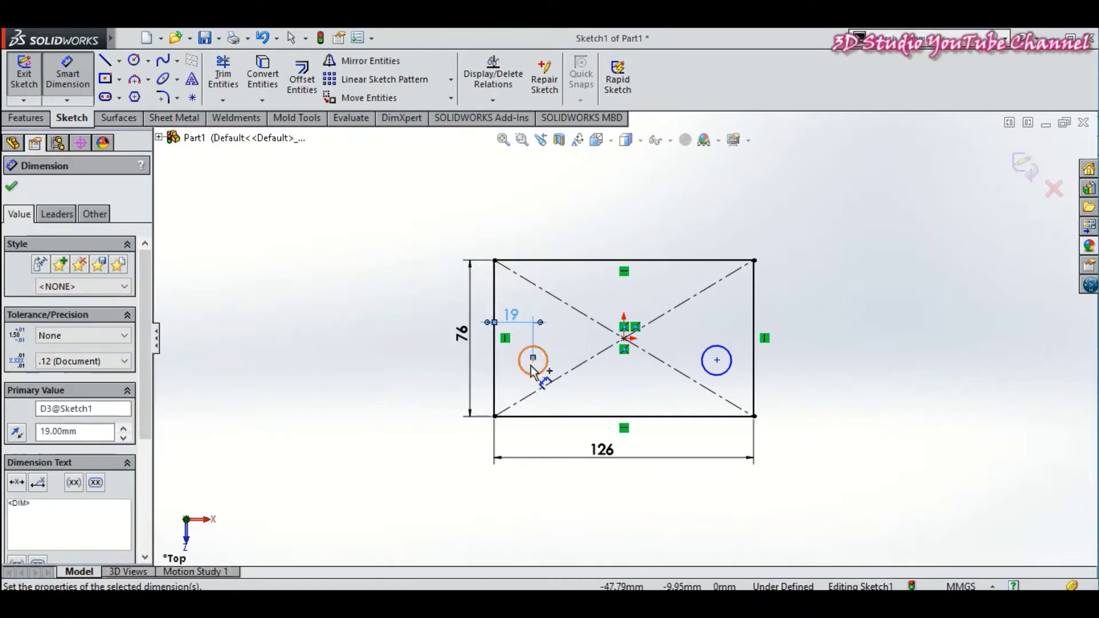
pyautogui.click(534, 416)
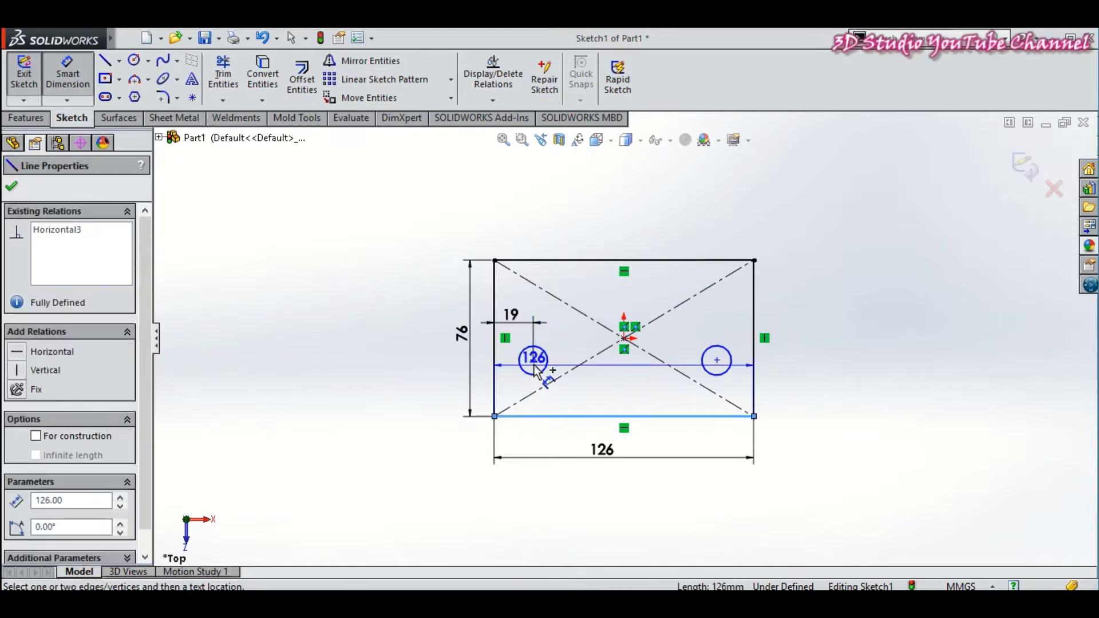
pyautogui.click(533, 361)
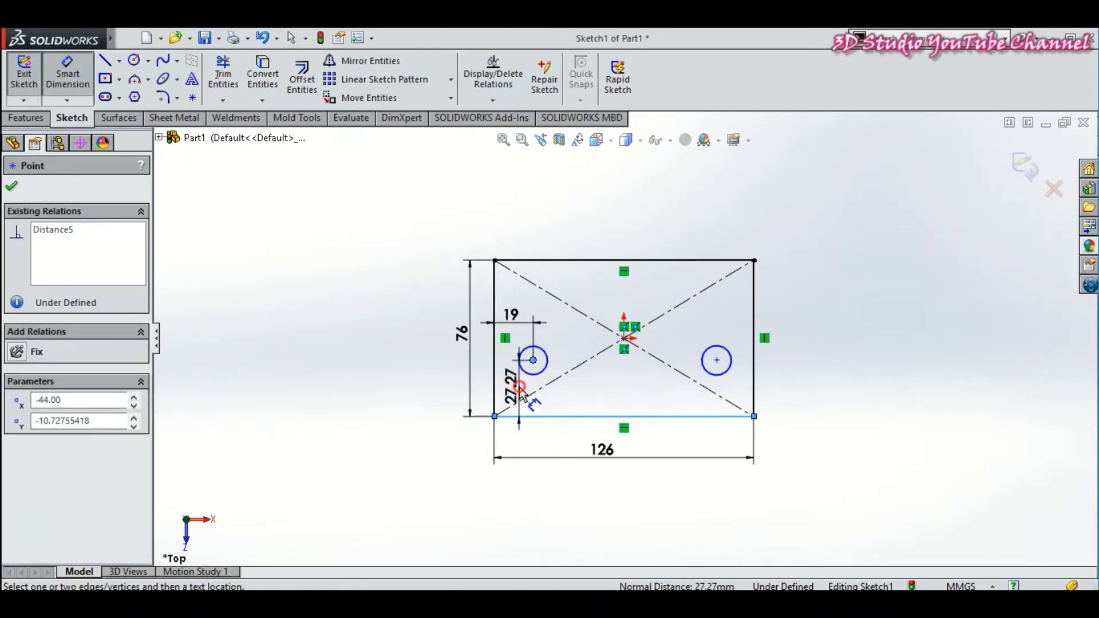
pyautogui.click(522, 395)
pyautogui.write('25')
pyautogui.press('Return')
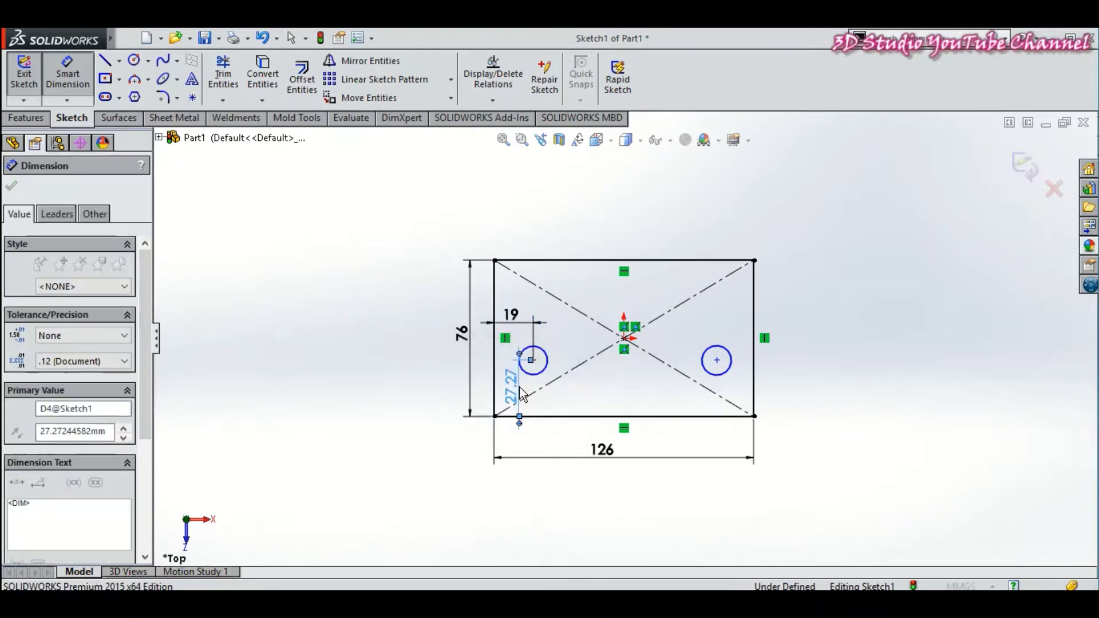
# Step: Set the left circle's diameter to 14 mm
pyautogui.click(548, 363)
pyautogui.click(564, 342)
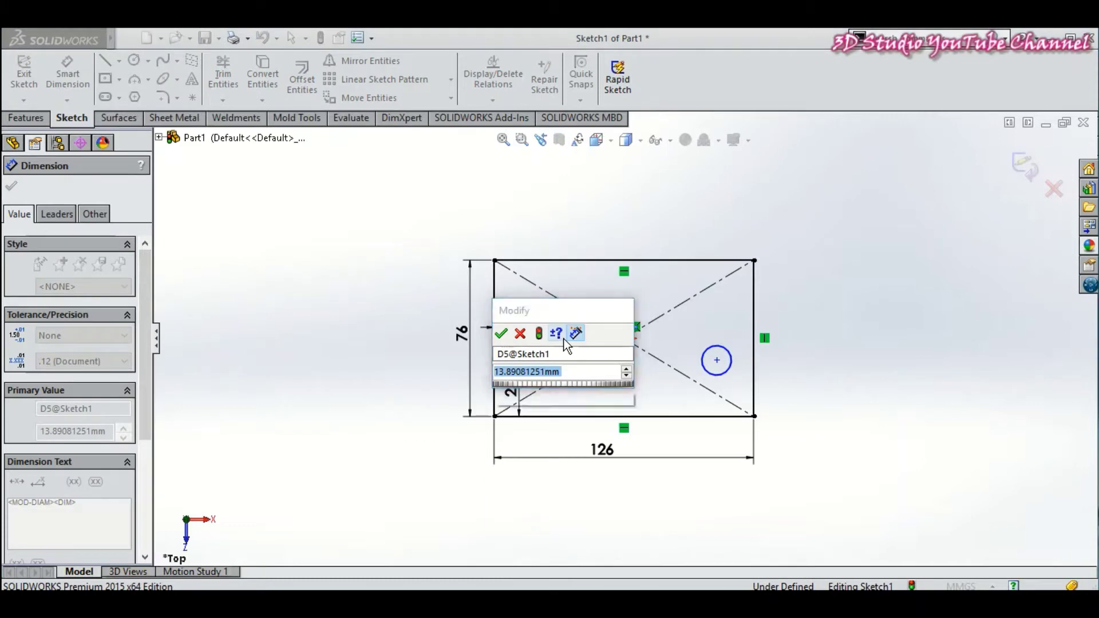
pyautogui.write('14')
pyautogui.press('Return')
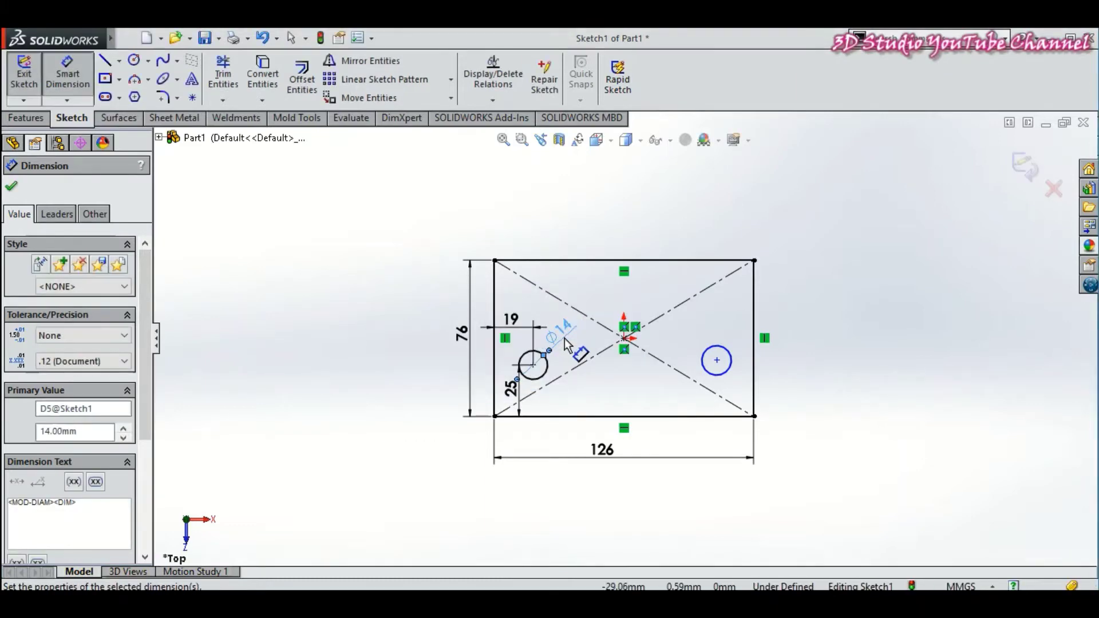
pyautogui.click(736, 361)
# Step: Locate the right circle 19 mm from the right edge and 25 mm above the bottom
pyautogui.click(752, 361)
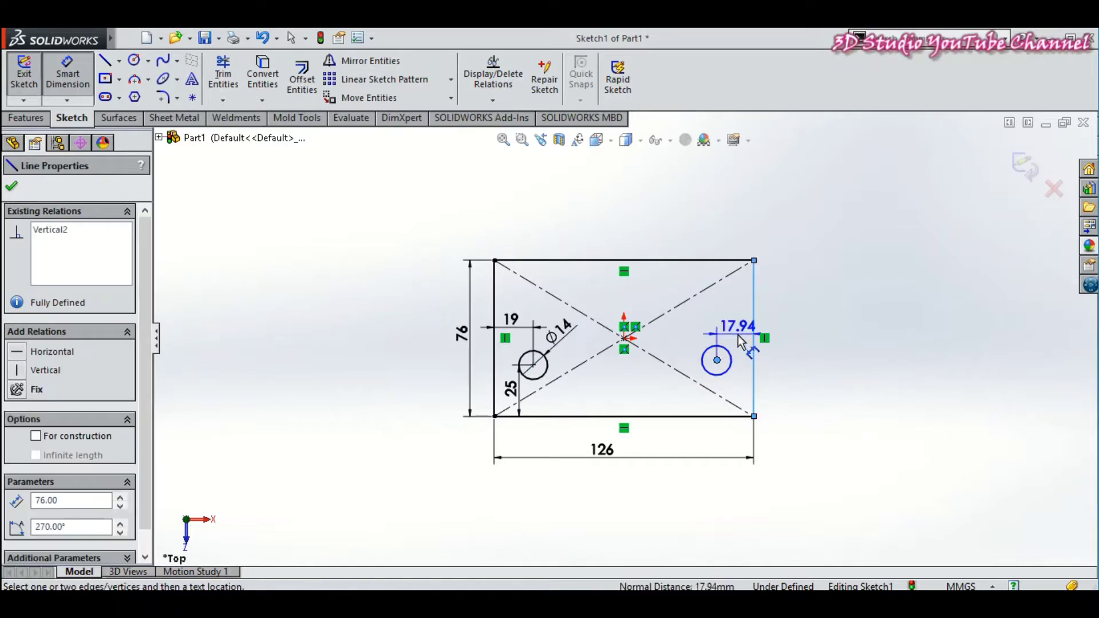
pyautogui.click(738, 342)
pyautogui.write('19')
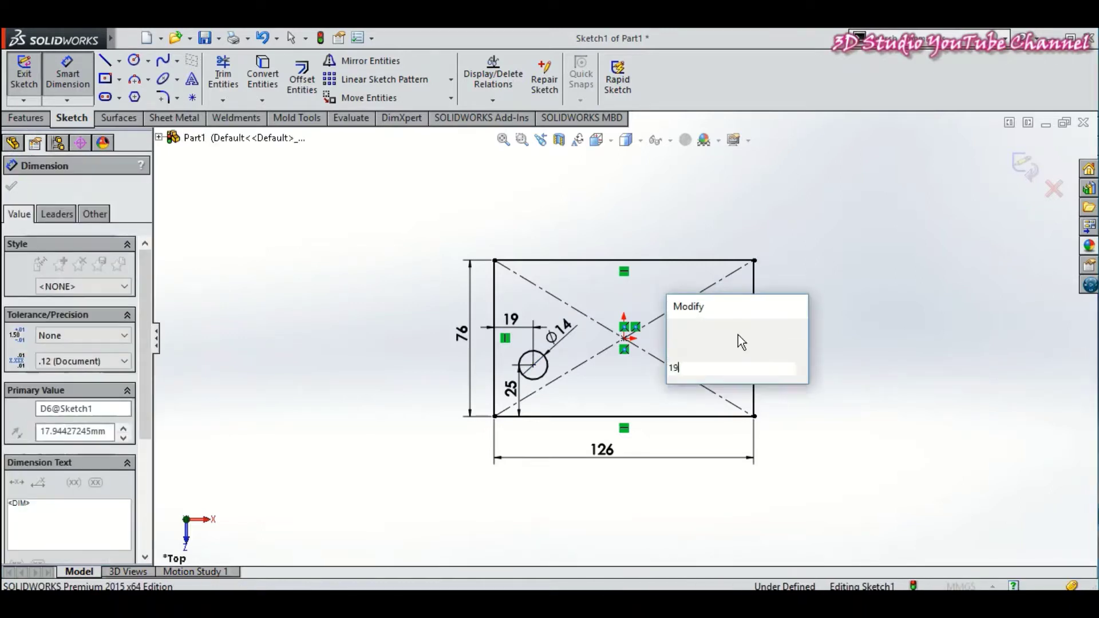
pyautogui.press('Return')
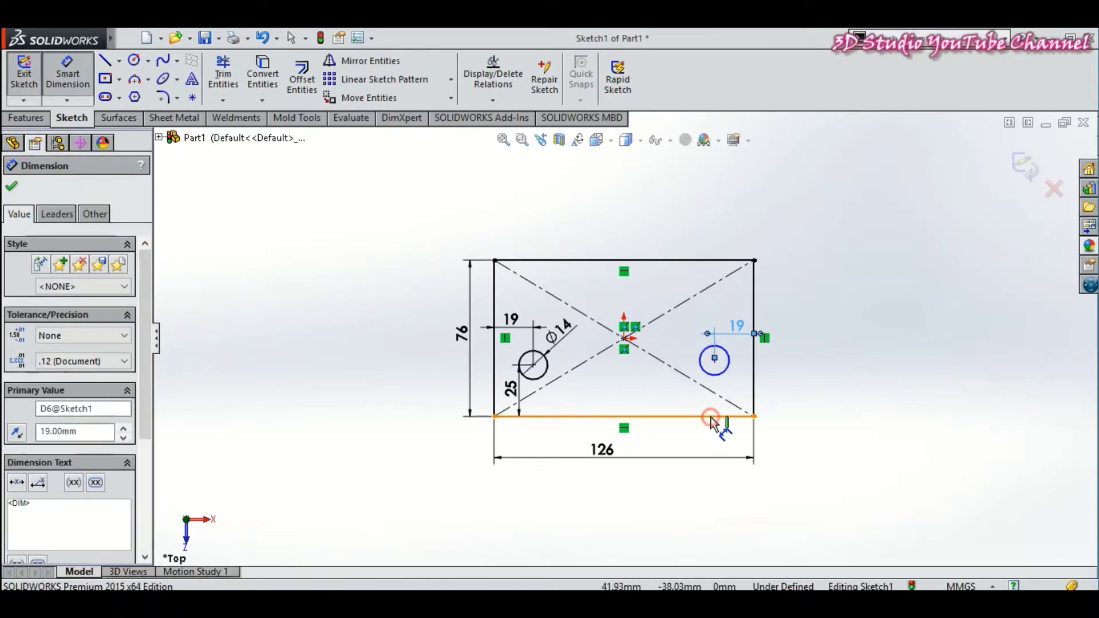
pyautogui.click(710, 417)
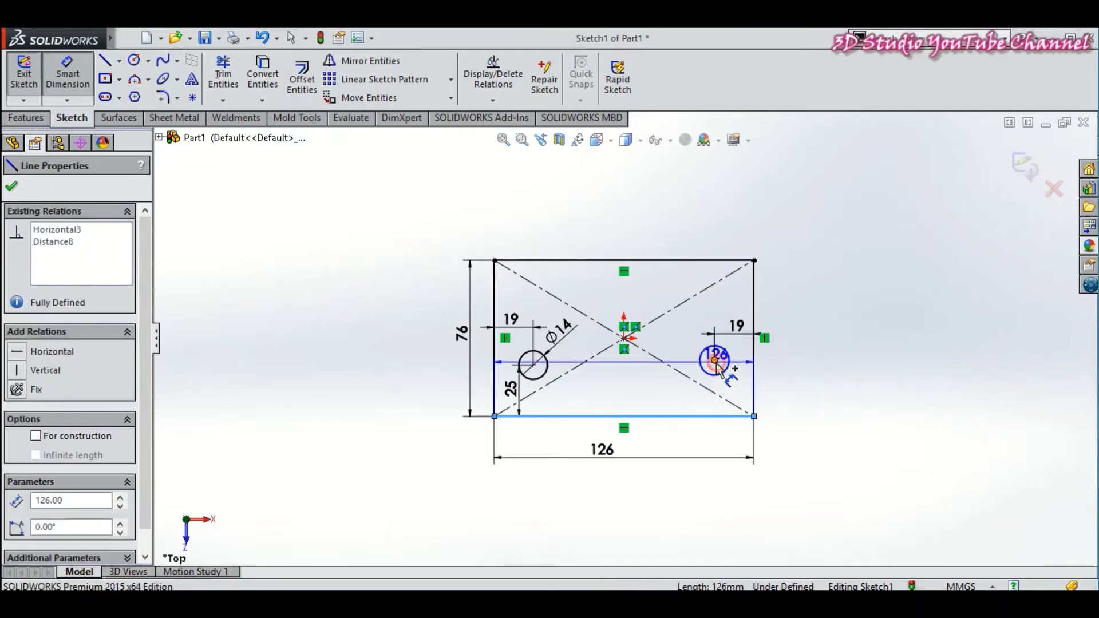
pyautogui.click(715, 360)
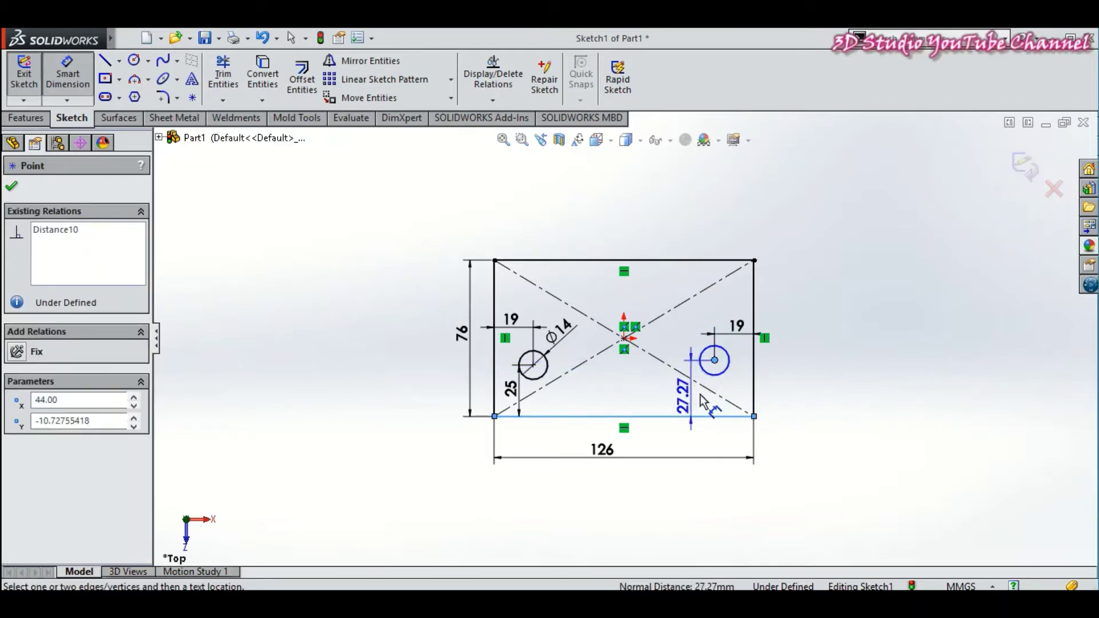
pyautogui.click(773, 390)
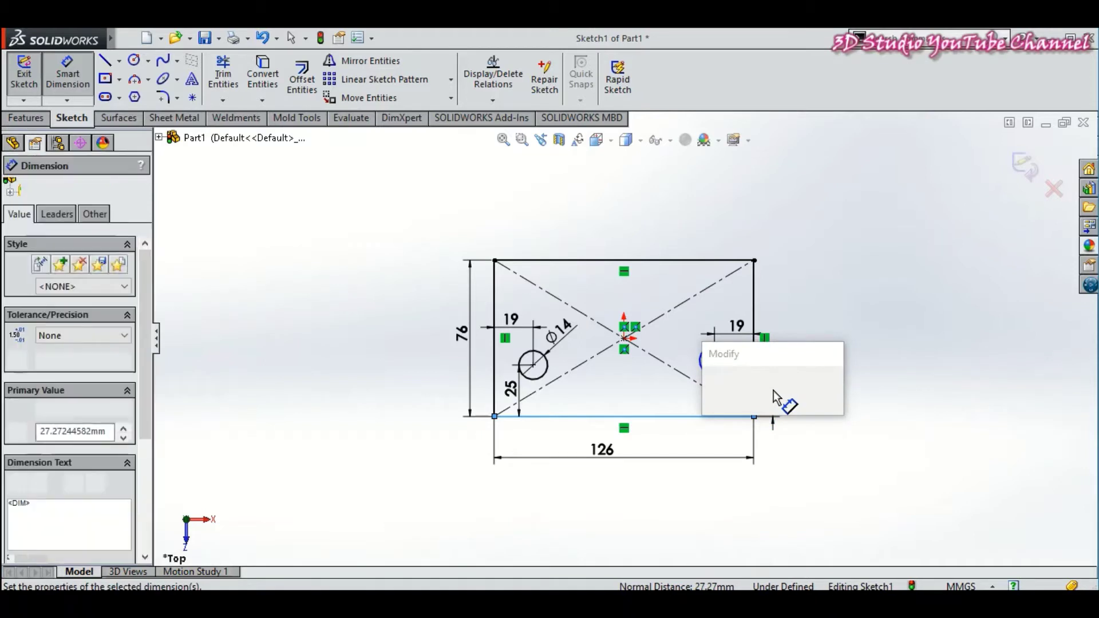
pyautogui.write('25')
pyautogui.press('Return')
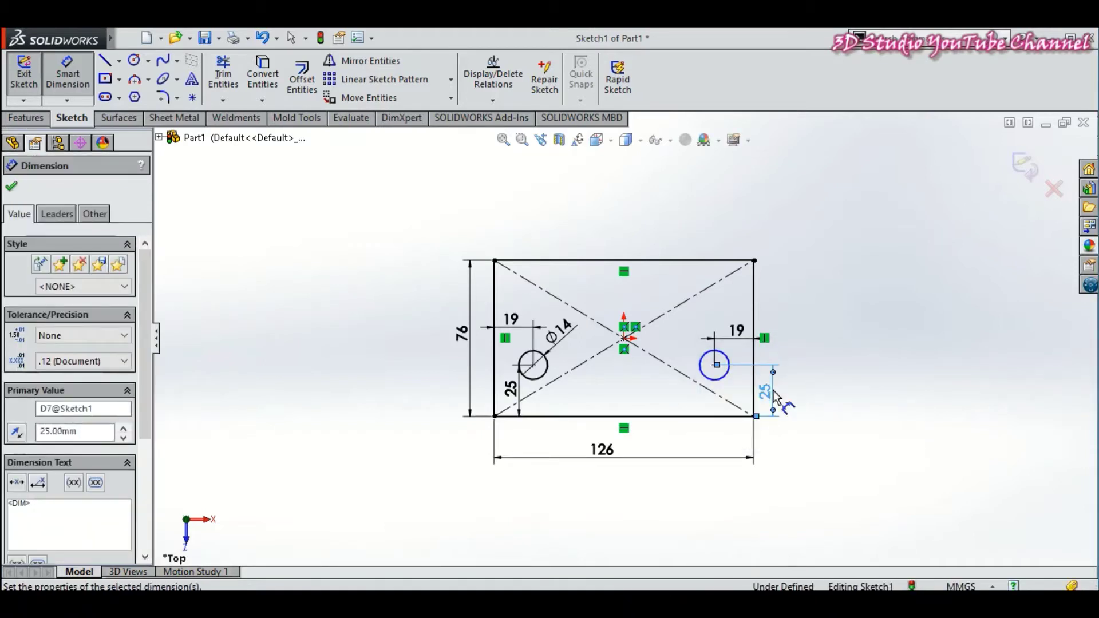
# Step: Give the right circle a 14 mm diameter, fully defining Sketch1
pyautogui.click(729, 367)
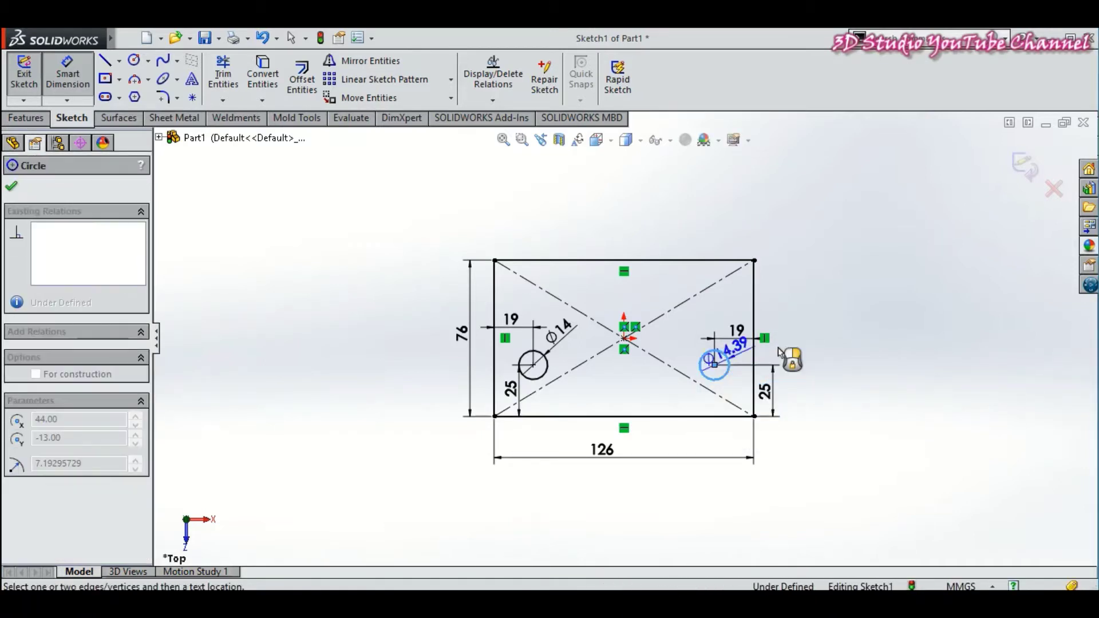
pyautogui.click(794, 351)
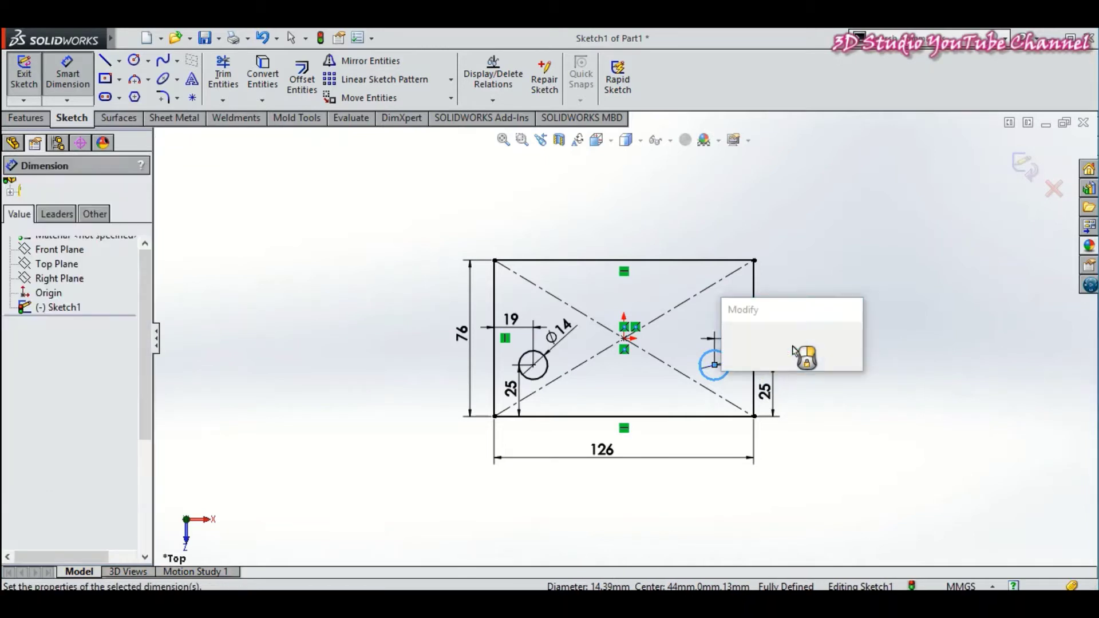
pyautogui.write('14')
pyautogui.press('Return')
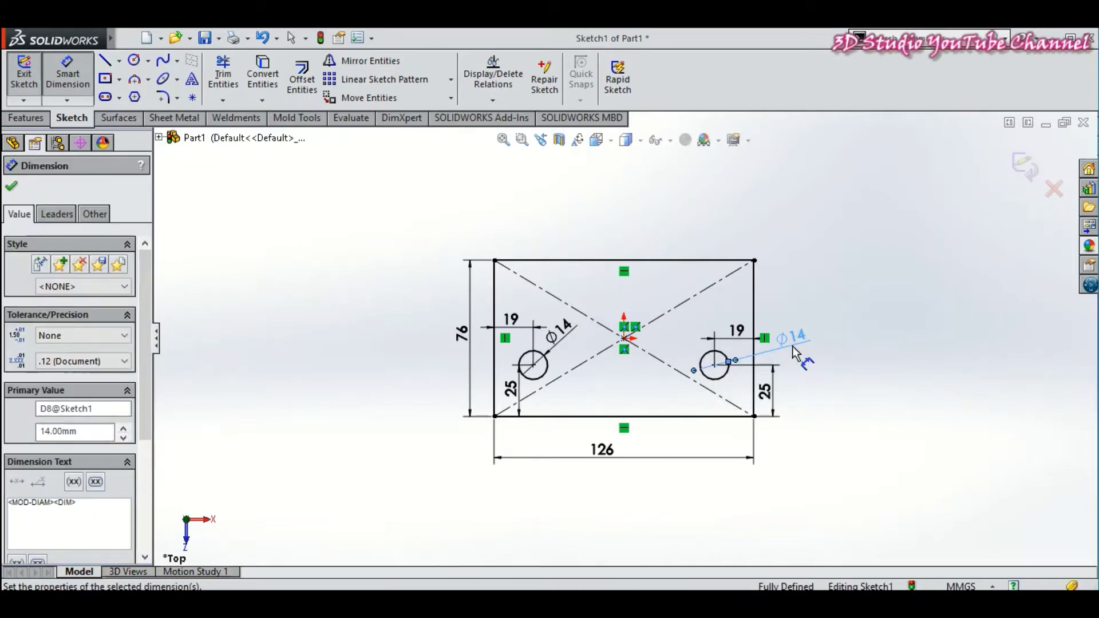
pyautogui.click(11, 186)
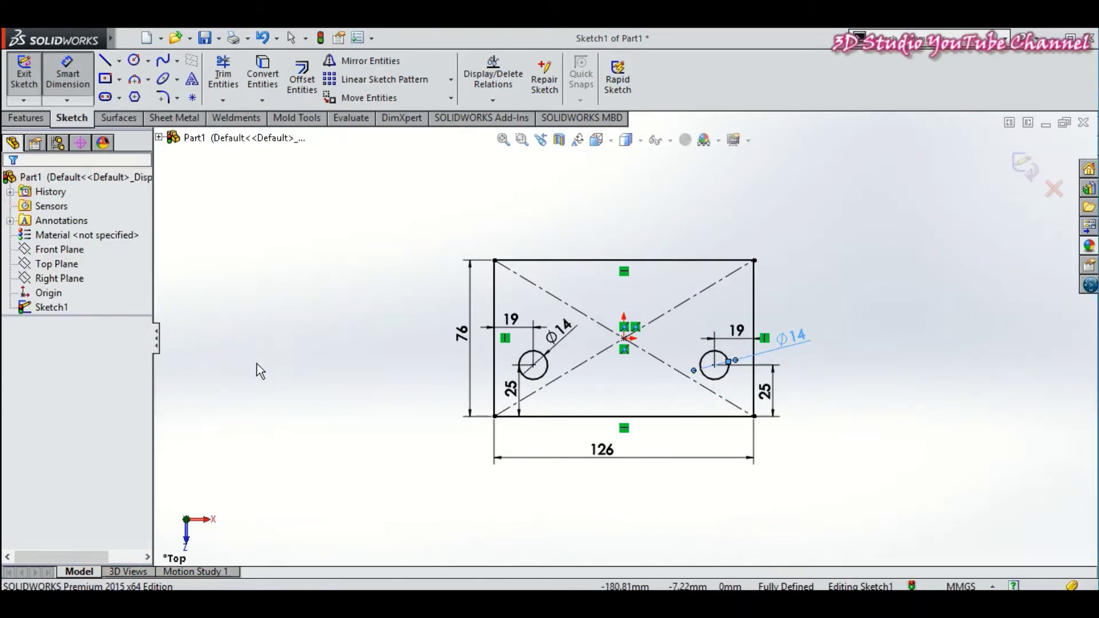
# Step: Extrude Sketch1 with a 13 mm Blind depth into Boss-Extrude1, a plate with two holes
pyautogui.moveTo(269, 400); pyautogui.dragTo(280, 283, button='middle')
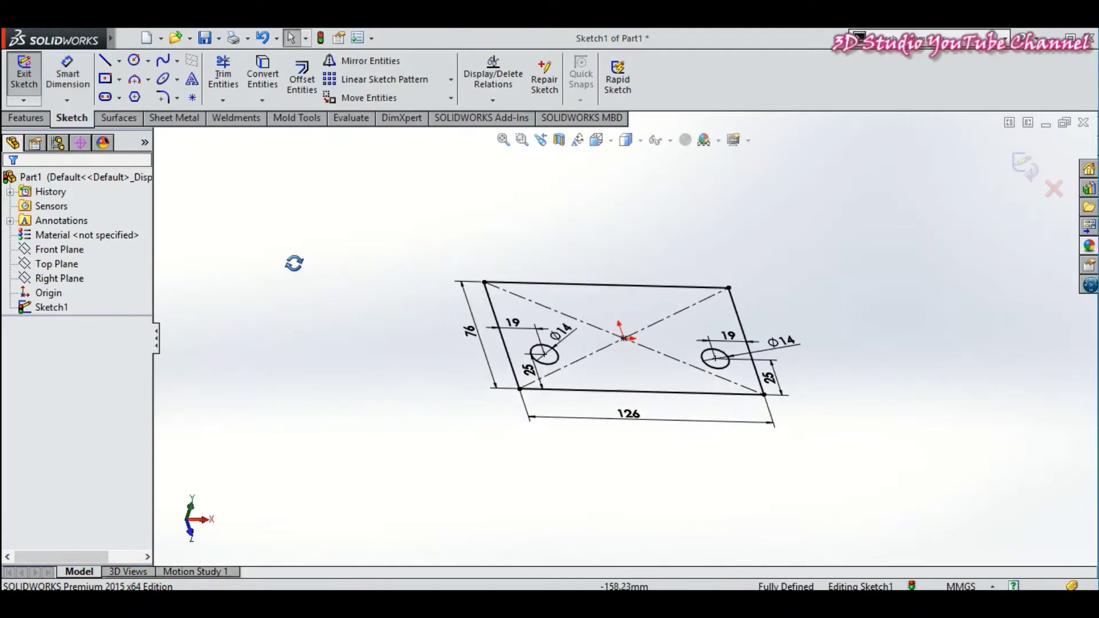
pyautogui.click(37, 119)
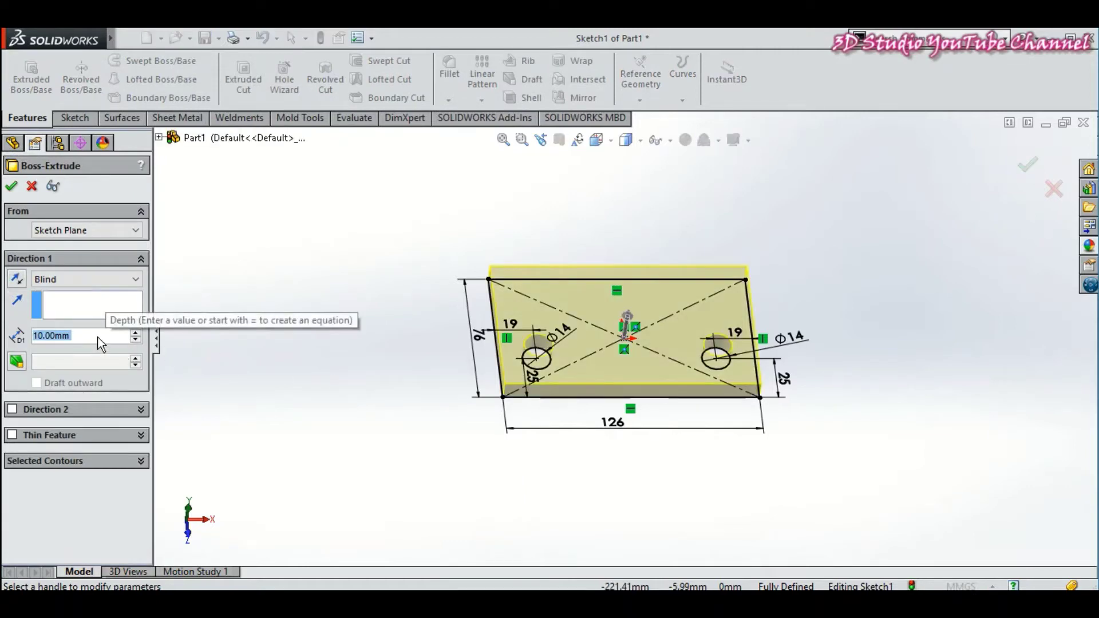
pyautogui.write('13')
pyautogui.press('Return')
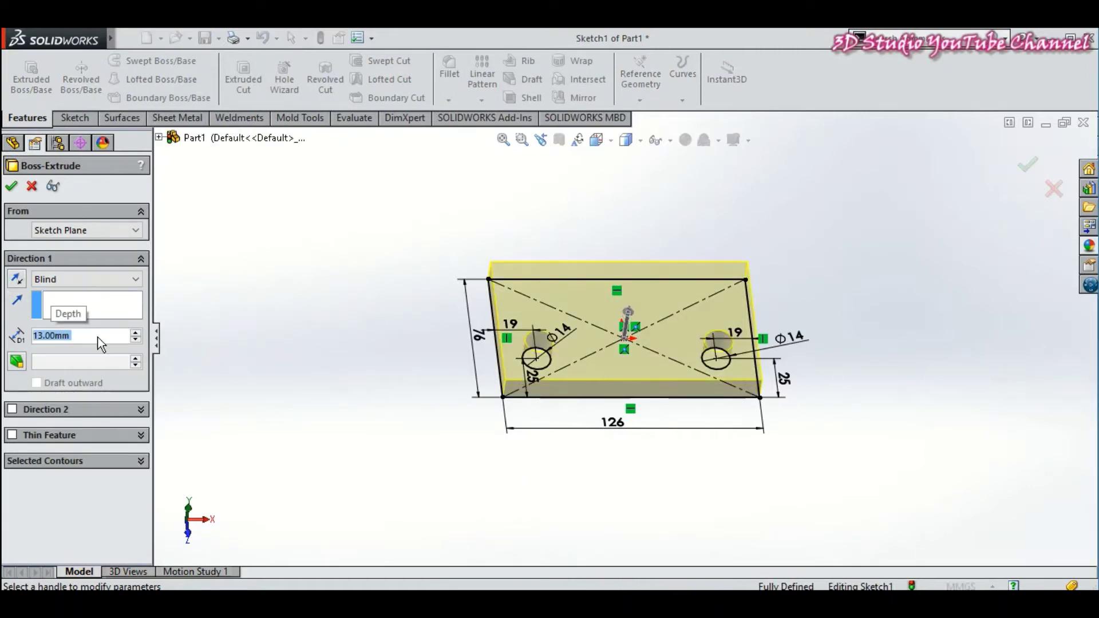
pyautogui.moveTo(320, 458); pyautogui.dragTo(318, 404, button='middle')
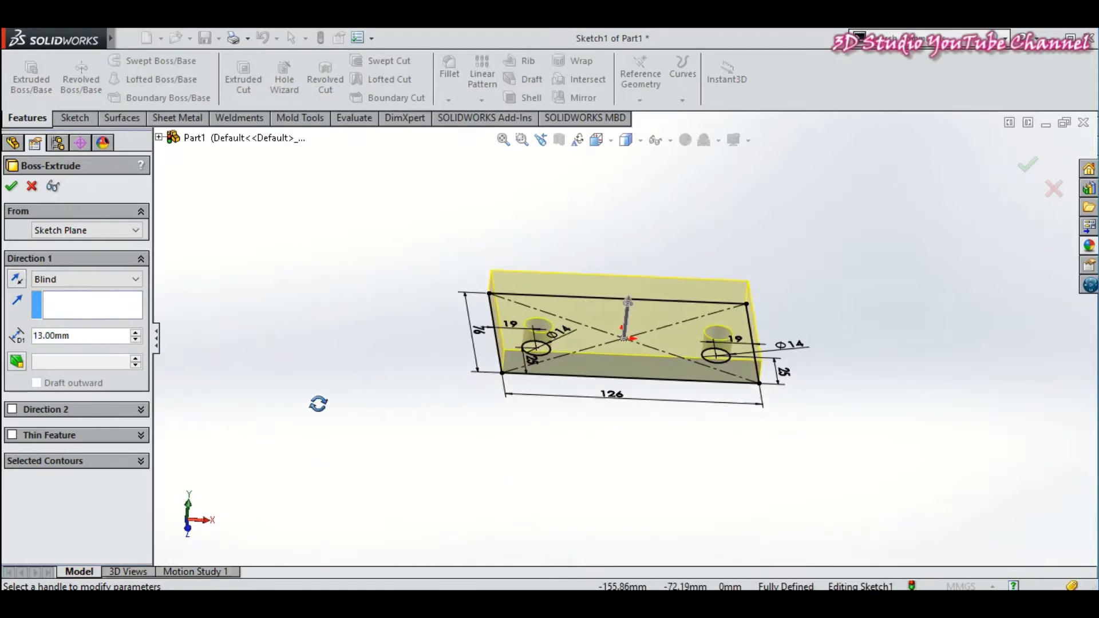
pyautogui.click(13, 187)
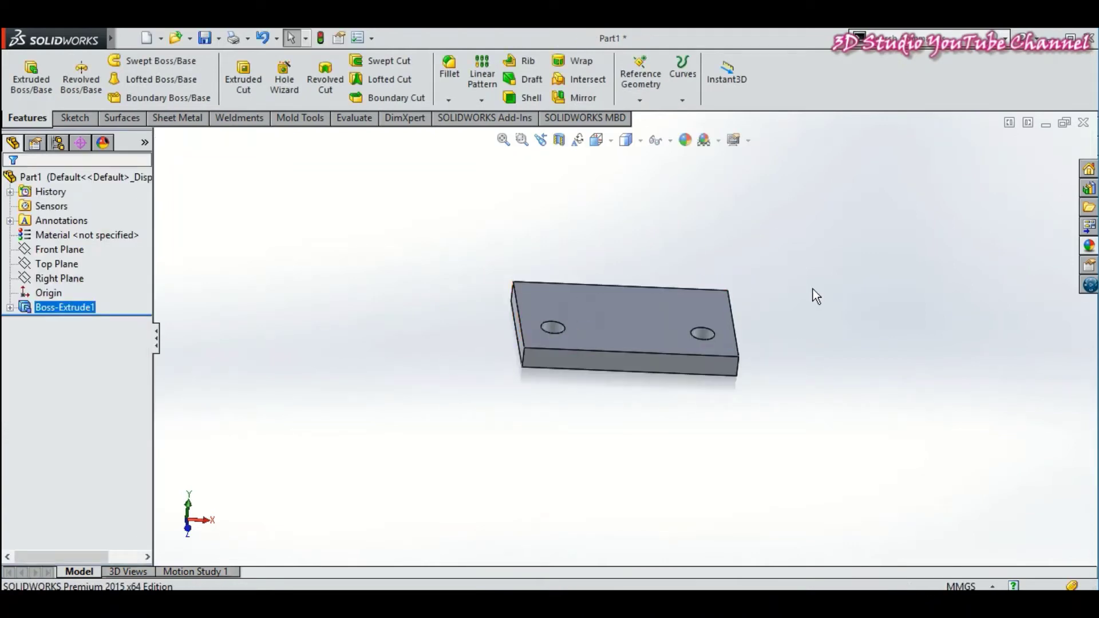
# Step: Orbit and zoom in to inspect the holed plate, then start a new sketch
pyautogui.moveTo(813, 289)
pyautogui.mouseDown(button='middle')
pyautogui.moveTo(807, 307)
pyautogui.moveTo(814, 258)
pyautogui.moveTo(833, 299)
pyautogui.moveTo(814, 283)
pyautogui.moveTo(765, 299)
pyautogui.moveTo(770, 319)
pyautogui.moveTo(764, 271)
pyautogui.moveTo(785, 272)
pyautogui.moveTo(834, 208)
pyautogui.moveTo(895, 299)
pyautogui.moveTo(889, 279)
pyautogui.mouseUp(button='middle')
pyautogui.scroll(-1, 809, 277)
pyautogui.scroll(-1, 766, 259)
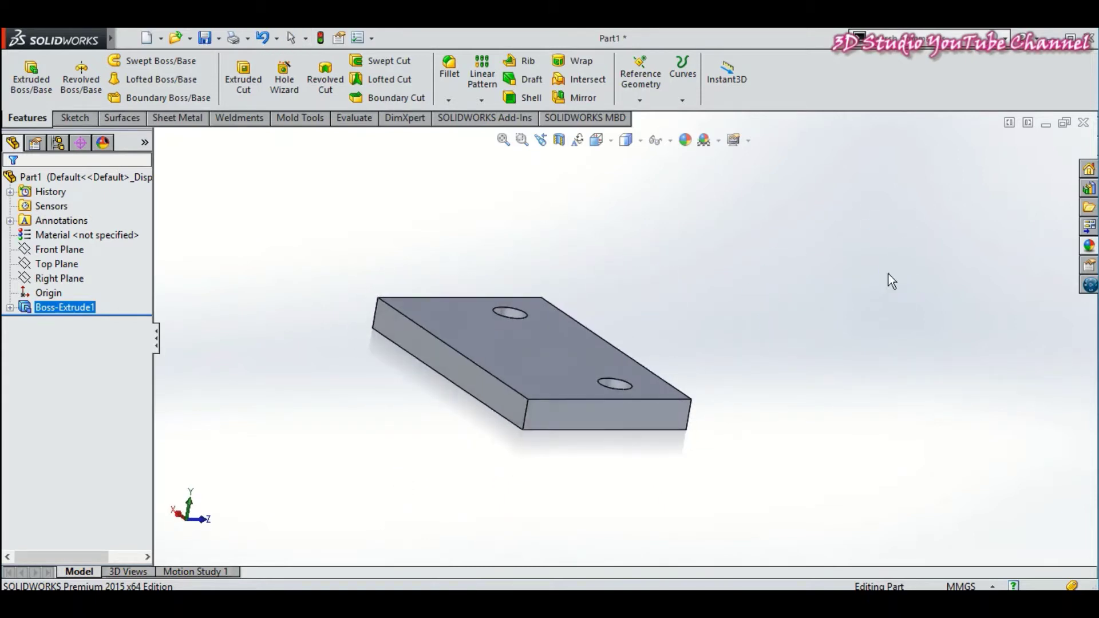
pyautogui.click(74, 118)
# Step: Open Sketch2 on the plate's long side face, viewed Normal To, with Corner Rectangle selected
pyautogui.click(24, 68)
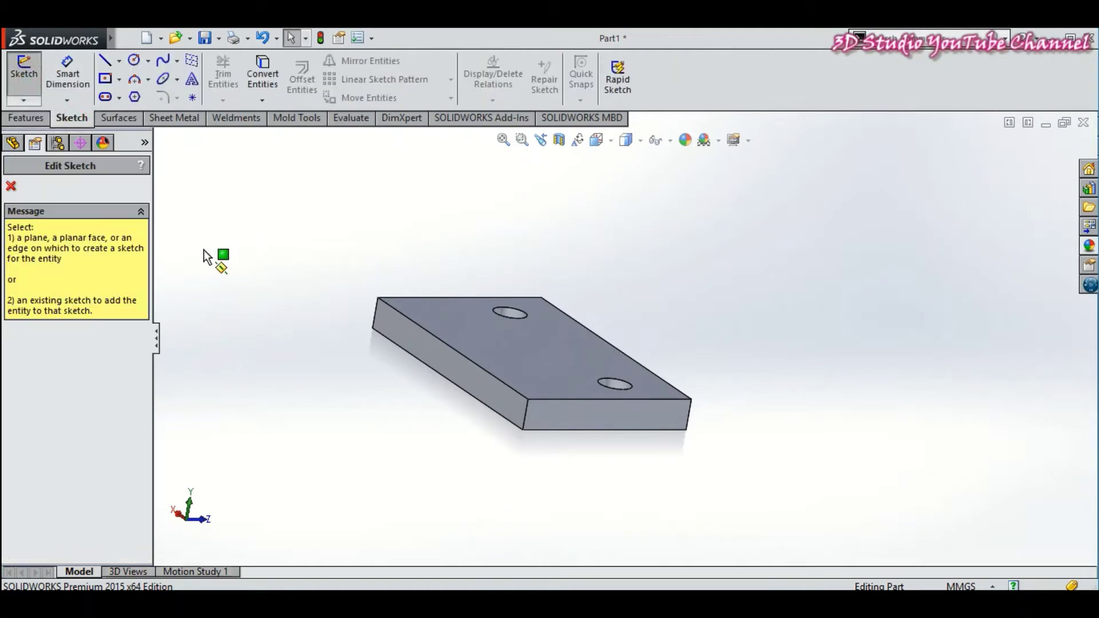
pyautogui.click(445, 362)
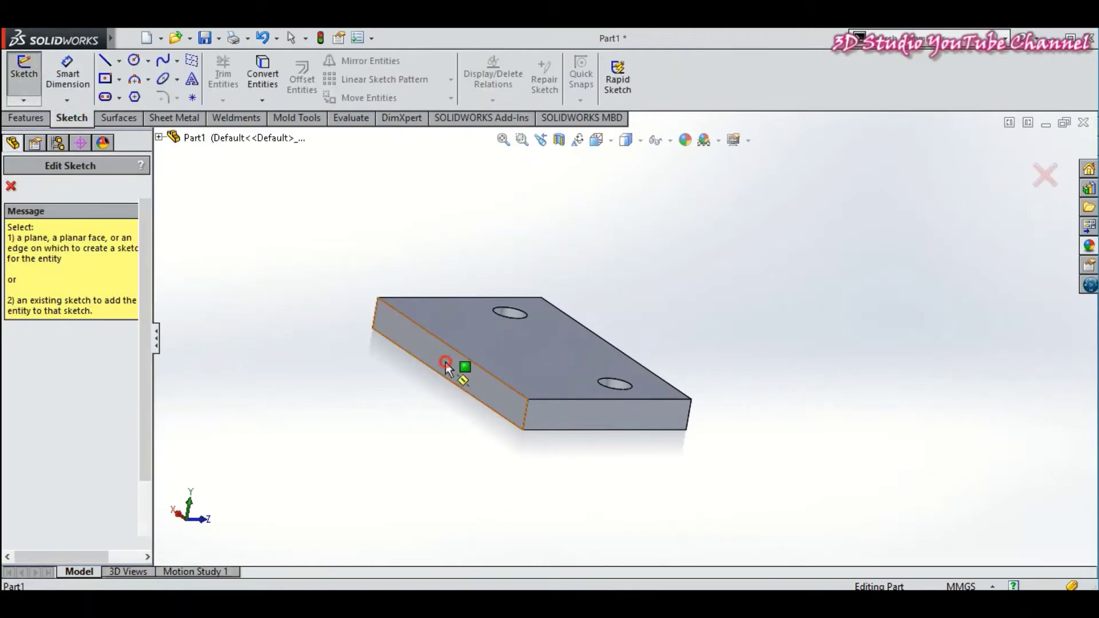
pyautogui.click(599, 141)
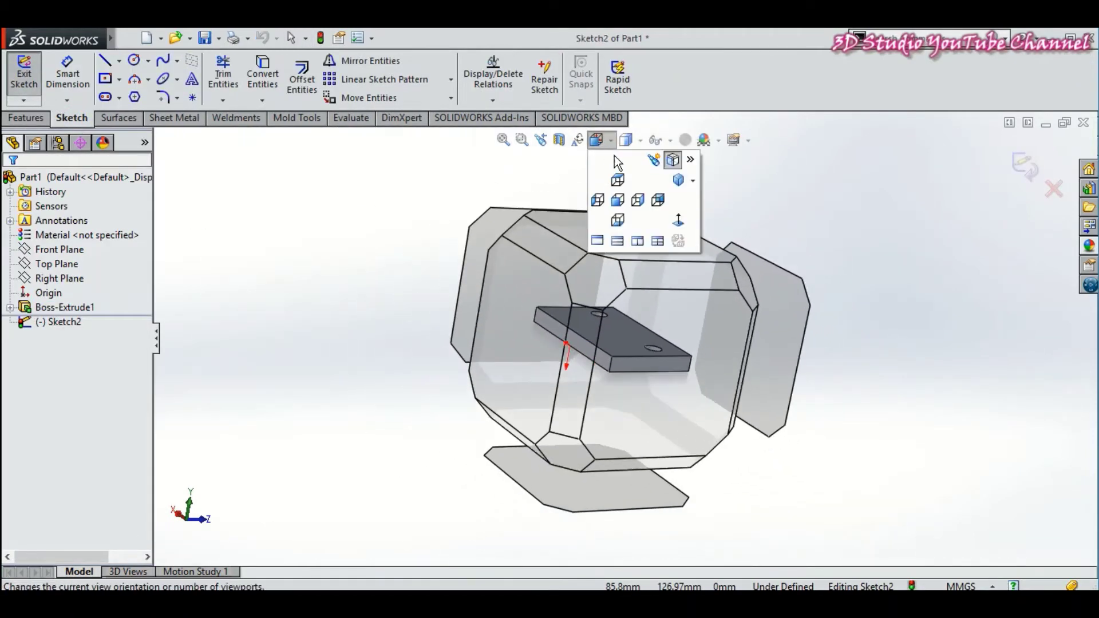
pyautogui.click(680, 222)
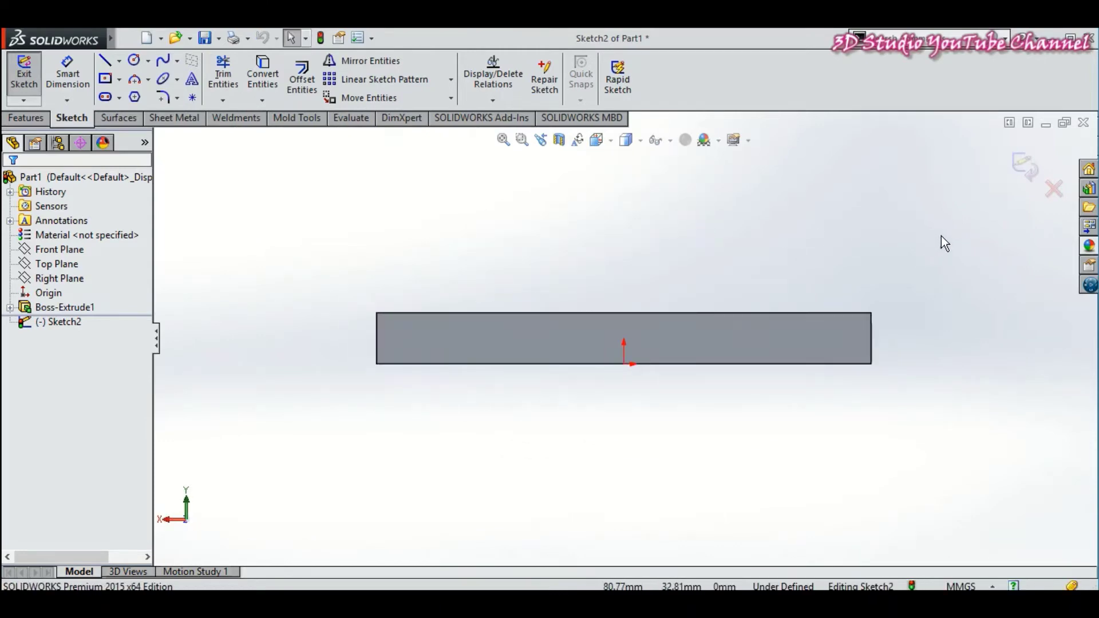
pyautogui.click(118, 80)
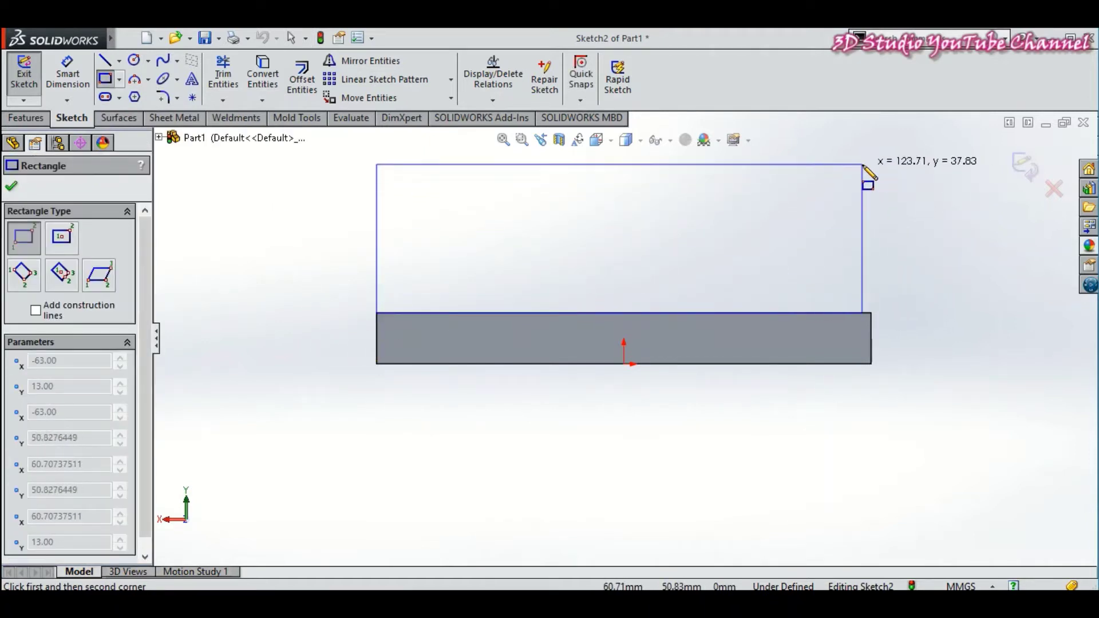
# Step: Finish the corner rectangle standing on the plate's top edge, spanning its full width
pyautogui.click(870, 165)
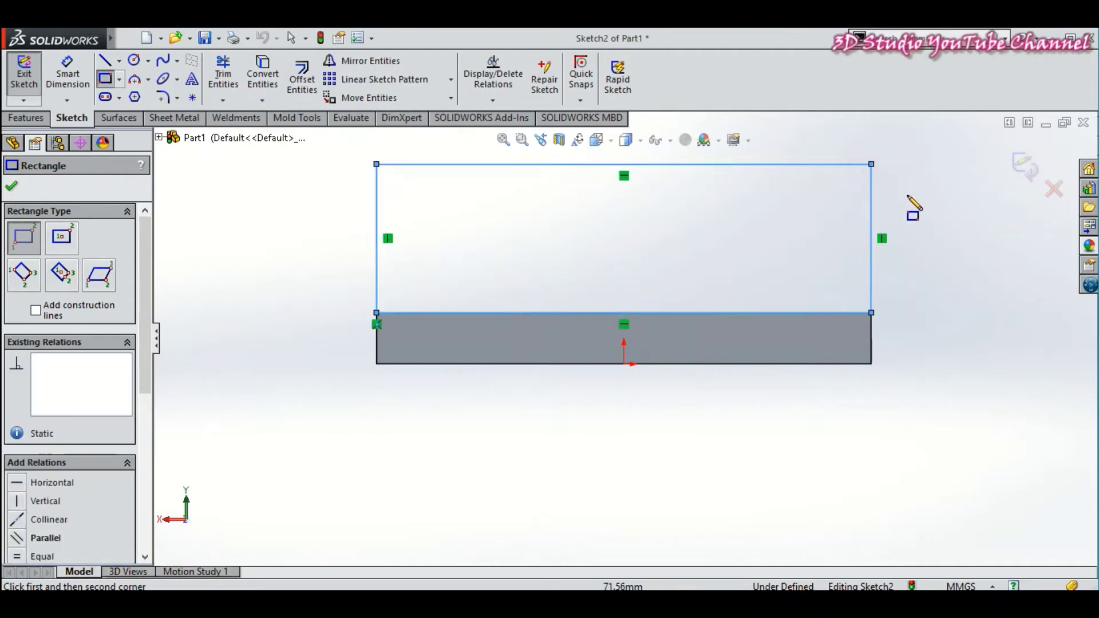
pyautogui.rightClick(927, 209)
pyautogui.click(929, 206)
pyautogui.press('z')
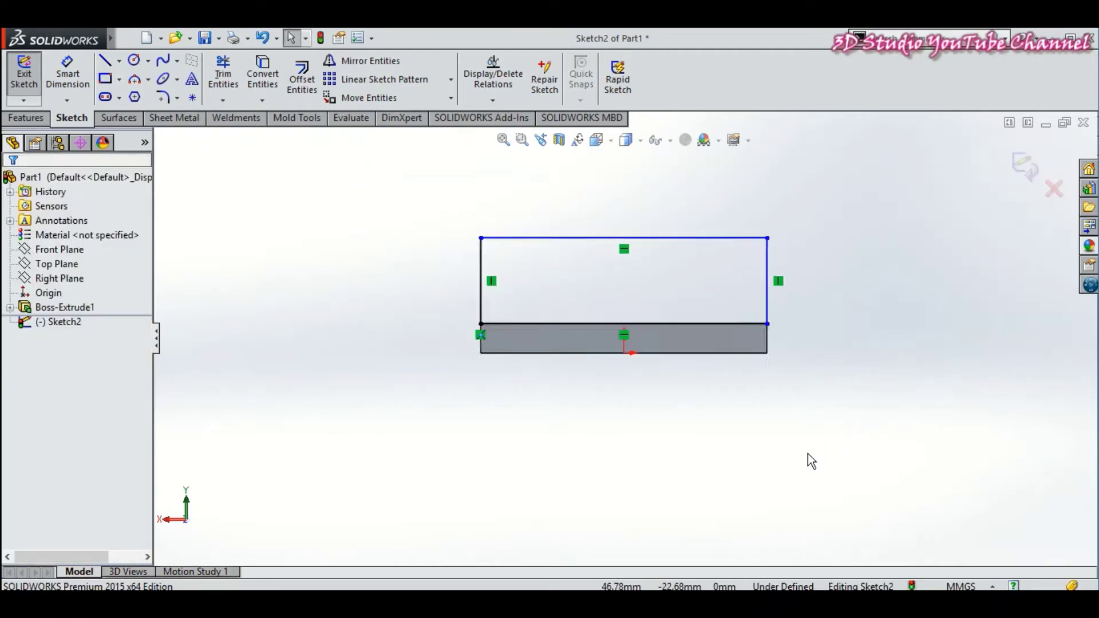
pyautogui.press('z')
pyautogui.scroll(-3, 754, 269)
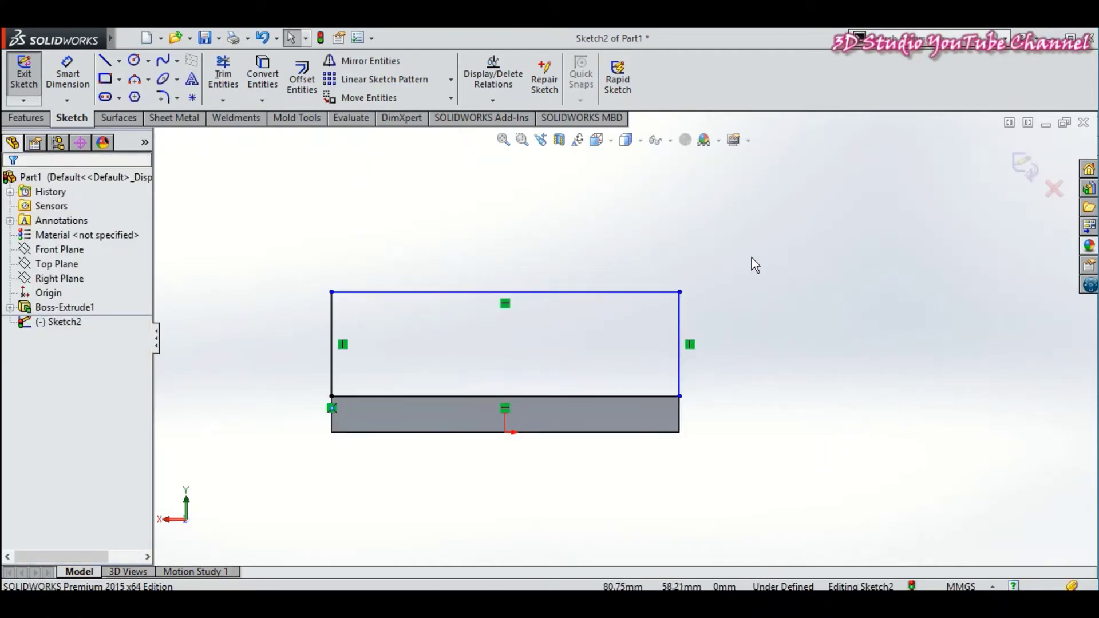
# Step: Dimension the wall rectangle's height to 90 mm and orbit to a side view
pyautogui.click(71, 81)
pyautogui.click(671, 432)
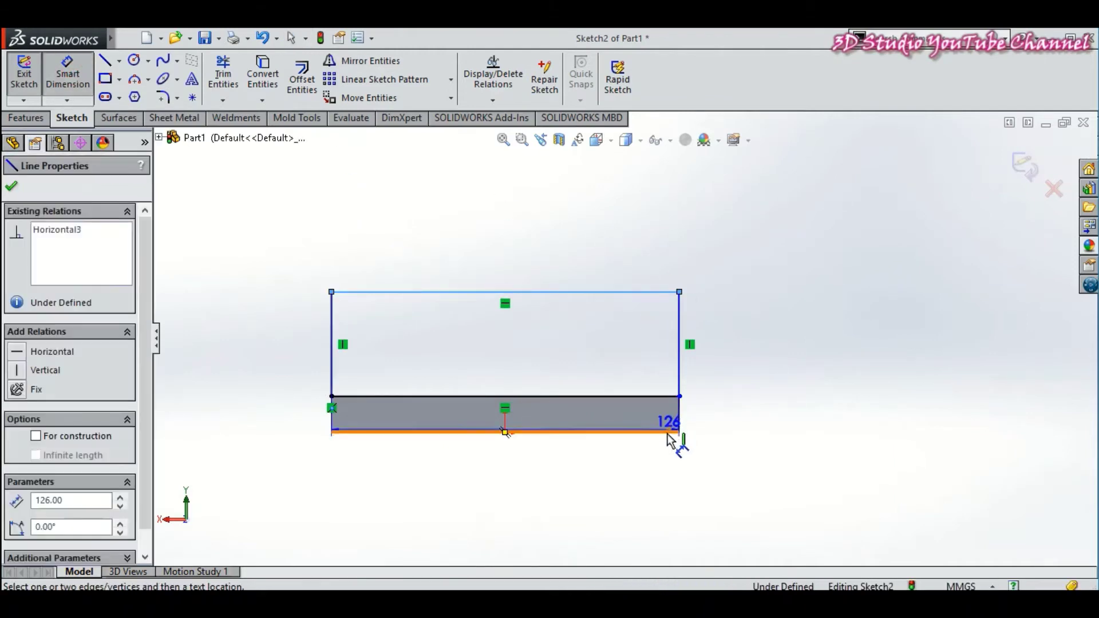
pyautogui.click(736, 399)
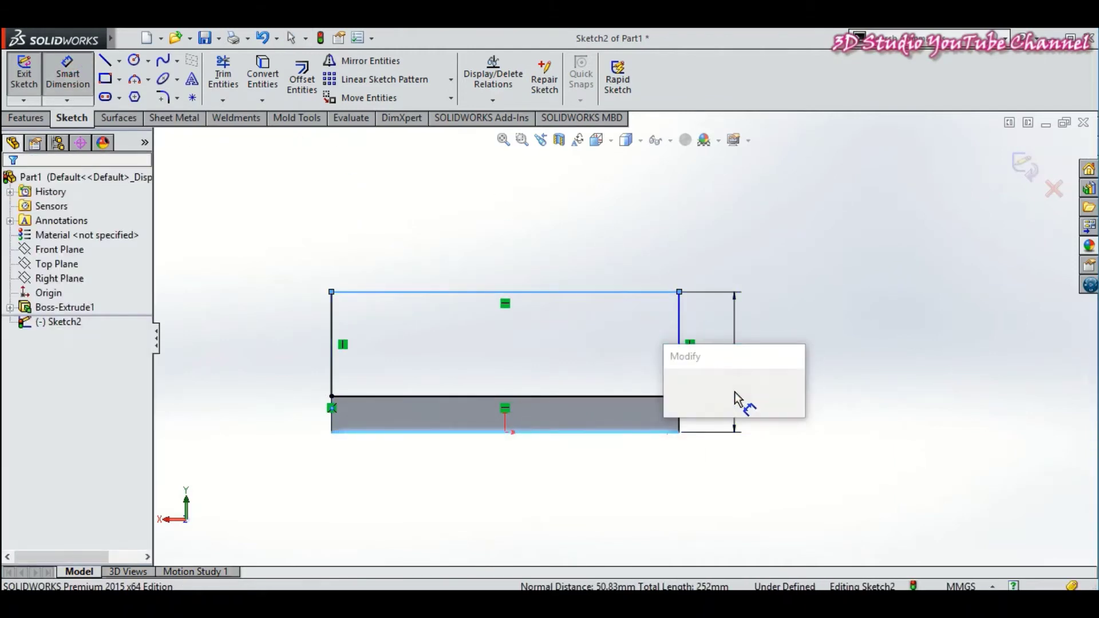
pyautogui.write('90')
pyautogui.press('Return')
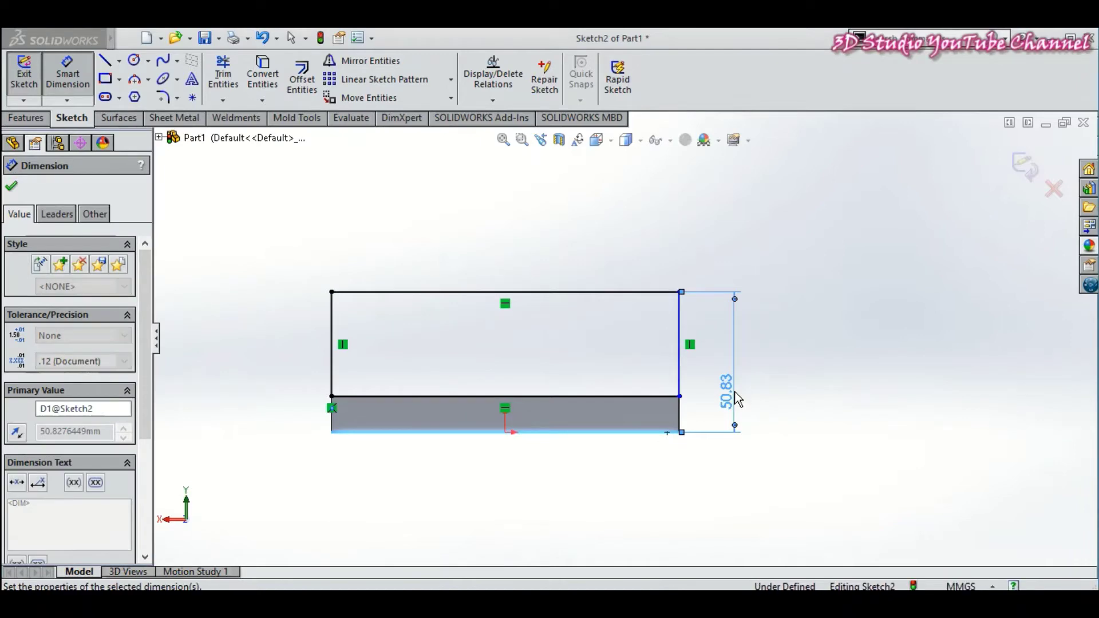
pyautogui.click(11, 189)
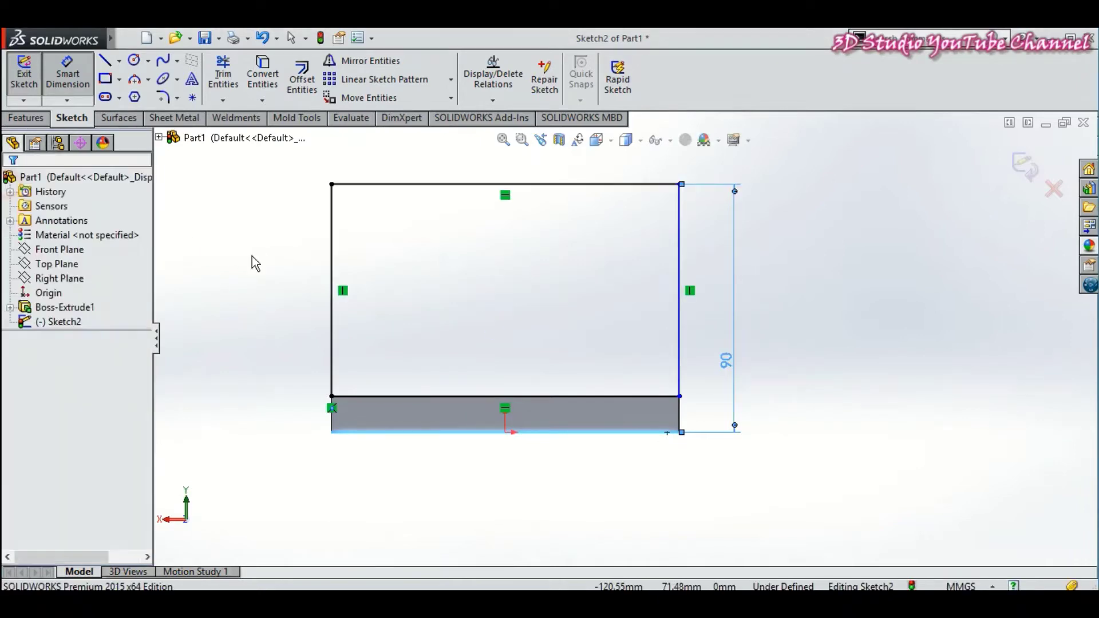
pyautogui.press('Escape')
pyautogui.press('Escape')
pyautogui.press('f')
pyautogui.moveTo(791, 375)
pyautogui.mouseDown(button='middle')
pyautogui.moveTo(687, 400)
pyautogui.moveTo(696, 418)
pyautogui.moveTo(633, 294)
pyautogui.mouseUp(button='middle')
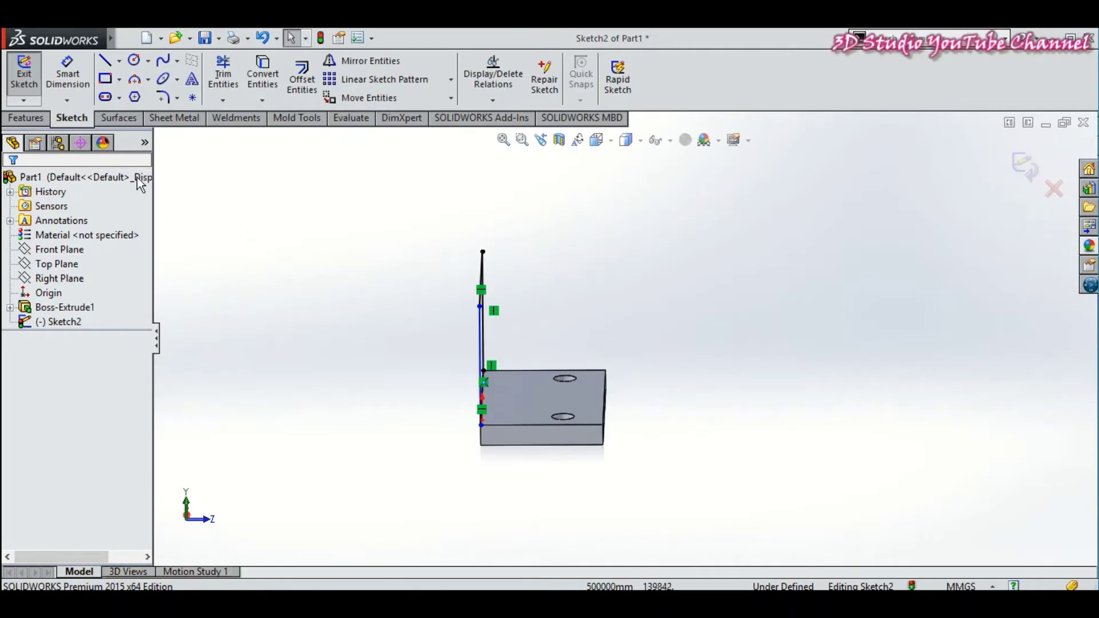
# Step: Extrude Sketch2 in the reversed direction into the 13 mm upright wall, Boss-Extrude2
pyautogui.click(26, 118)
pyautogui.click(27, 92)
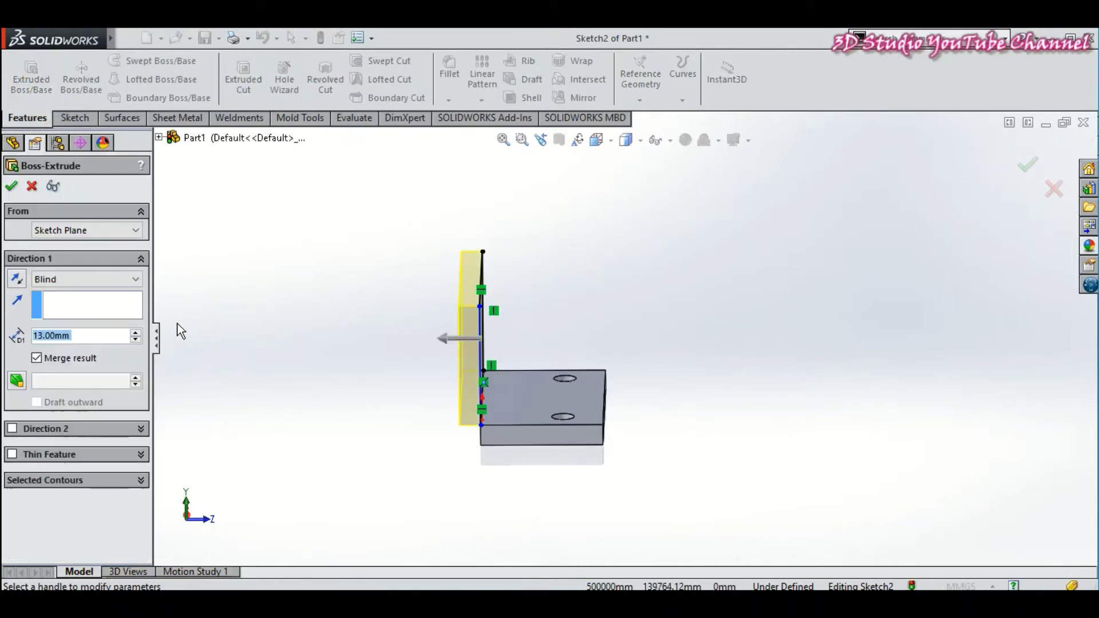
pyautogui.click(18, 281)
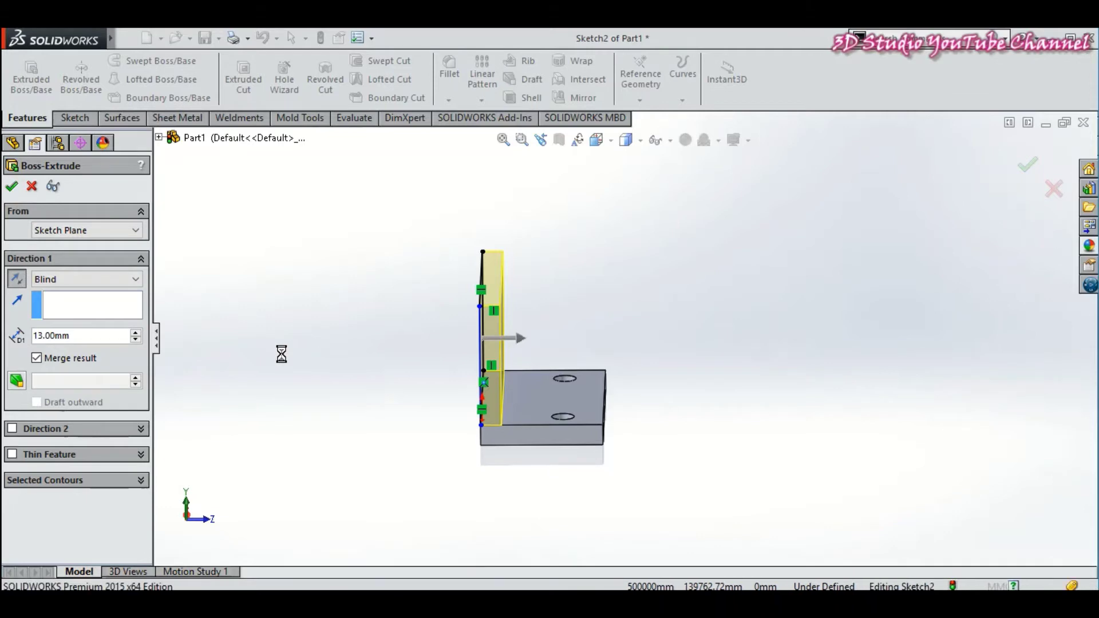
pyautogui.press('Return')
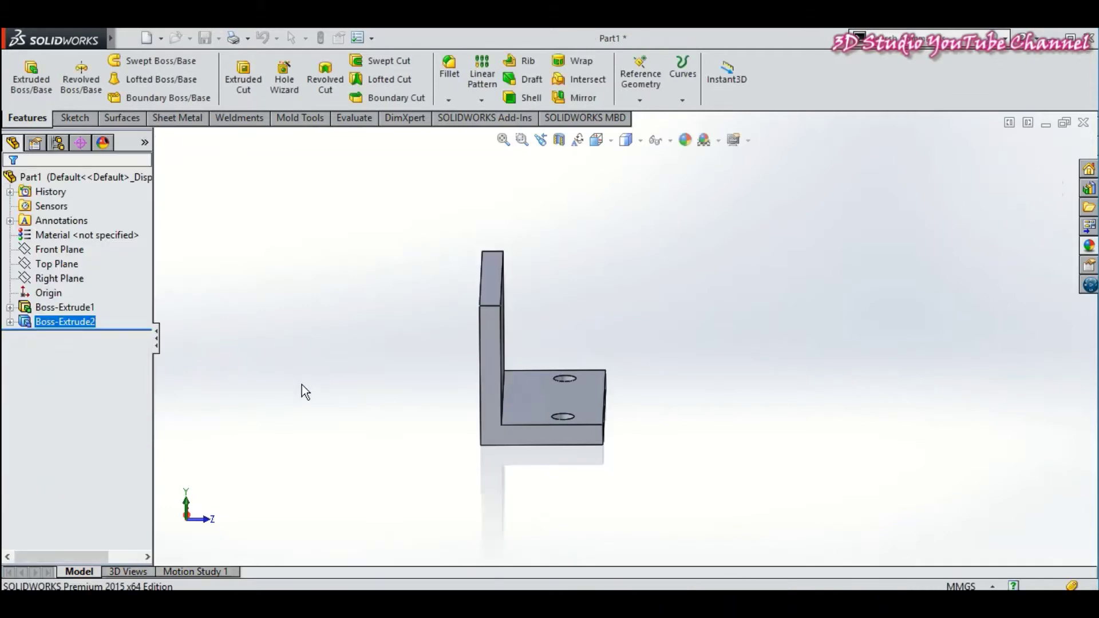
pyautogui.moveTo(302, 385)
pyautogui.mouseDown(button='middle')
pyautogui.moveTo(233, 337)
pyautogui.moveTo(336, 430)
pyautogui.mouseUp(button='middle')
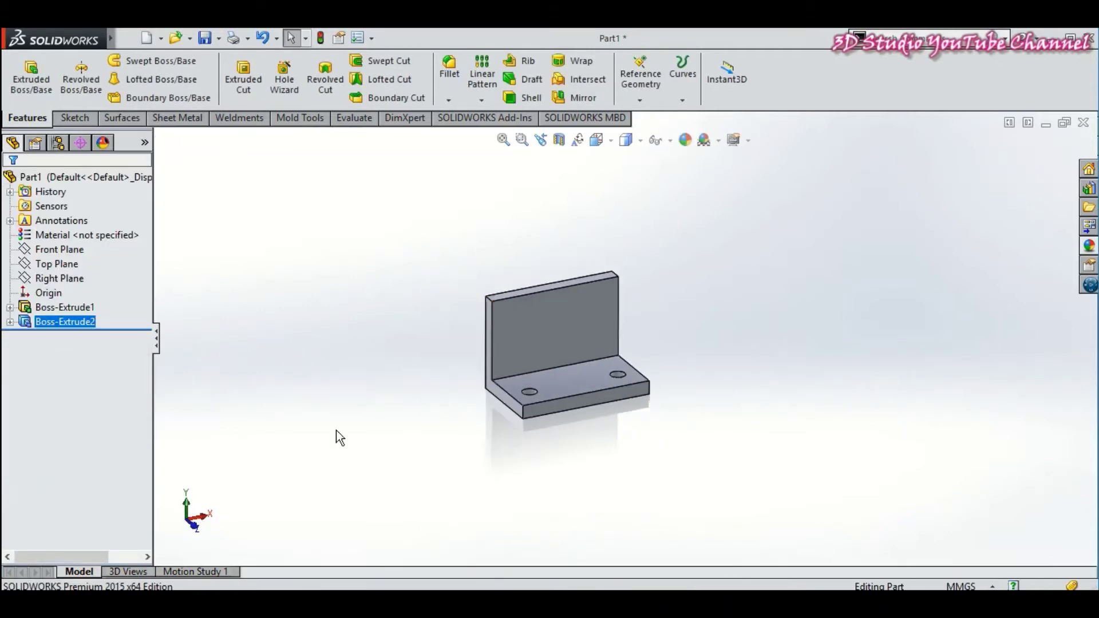
pyautogui.scroll(-2, 674, 319)
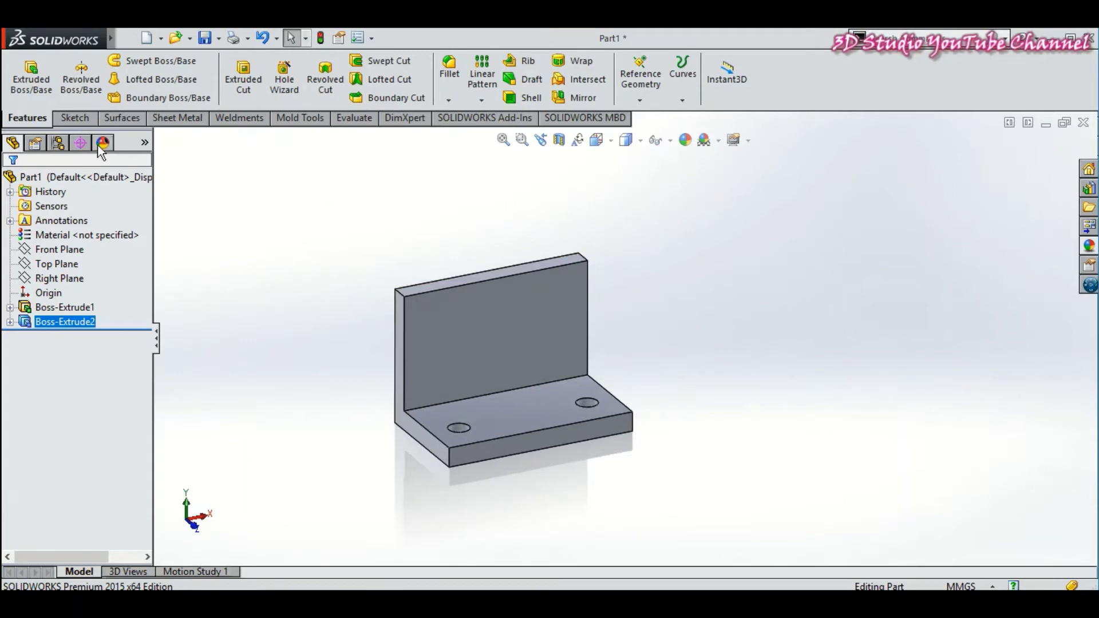
# Step: Start a new sketch on the upright wall's front face and view it Normal To
pyautogui.click(76, 118)
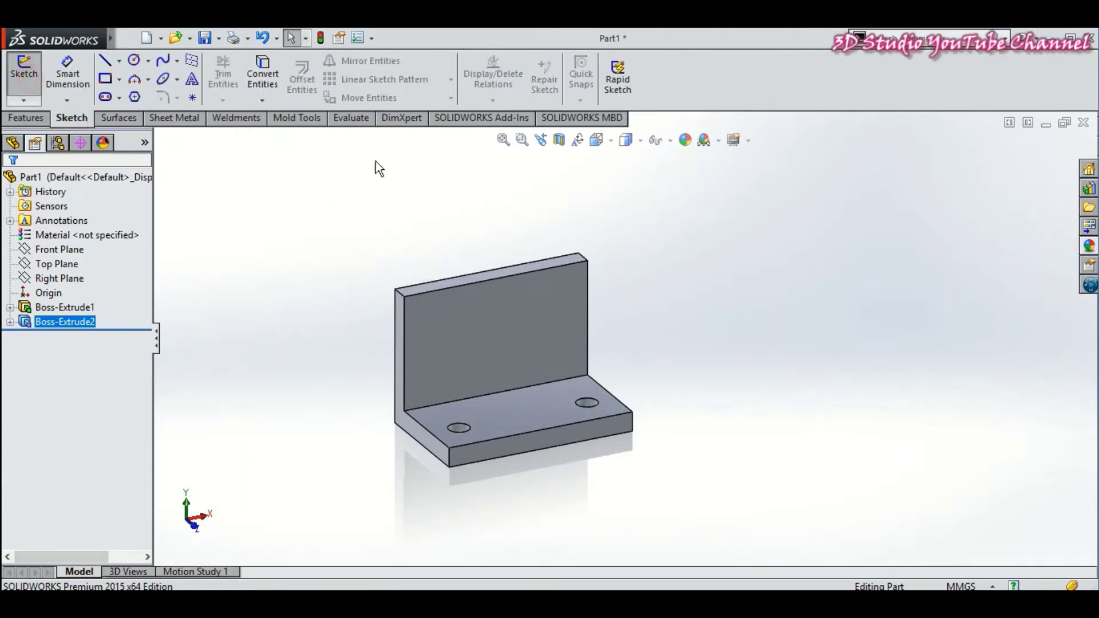
pyautogui.click(495, 321)
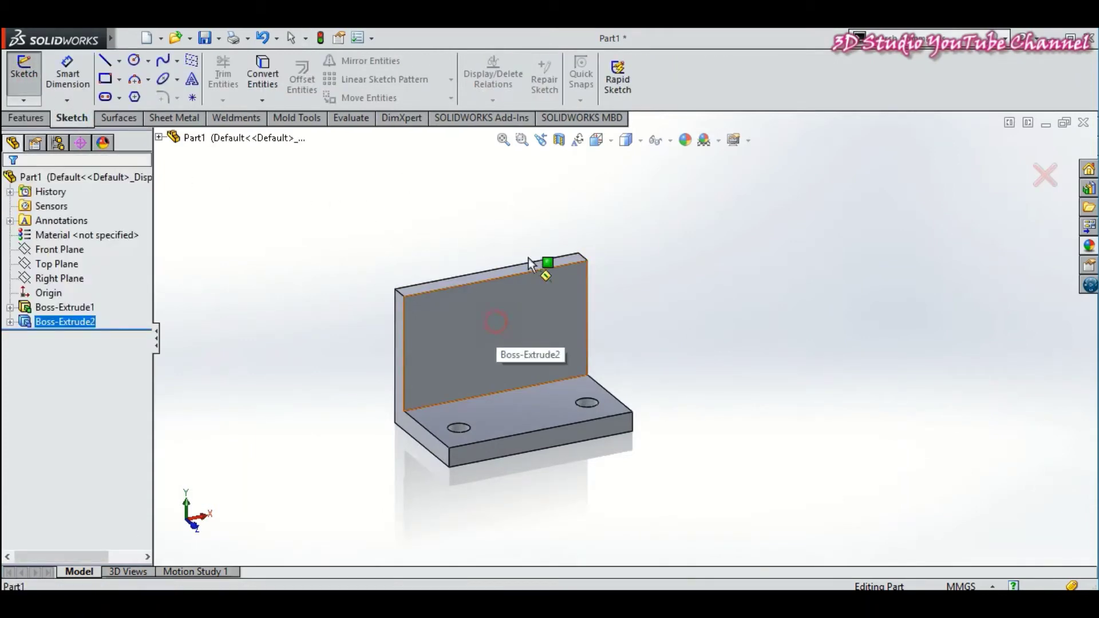
pyautogui.click(613, 143)
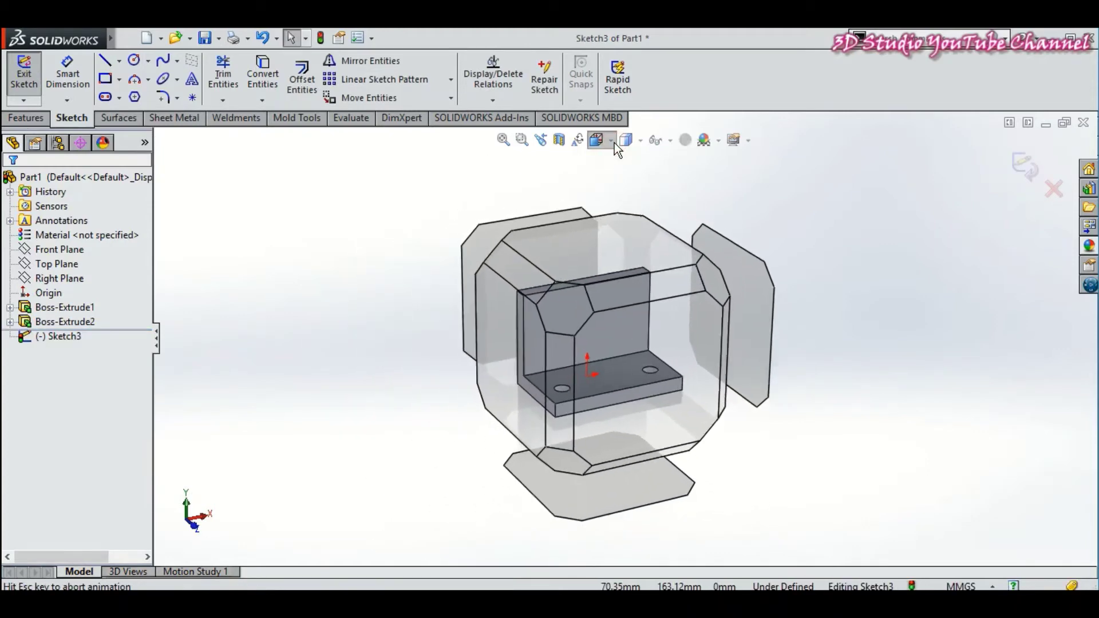
pyautogui.click(640, 141)
pyautogui.click(625, 170)
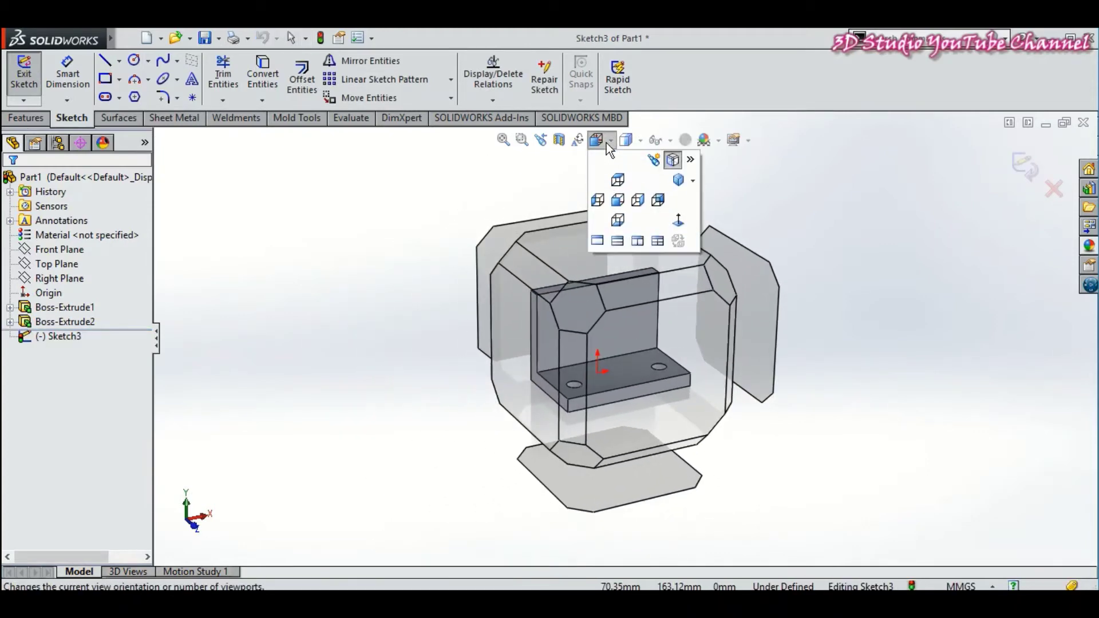
pyautogui.click(665, 218)
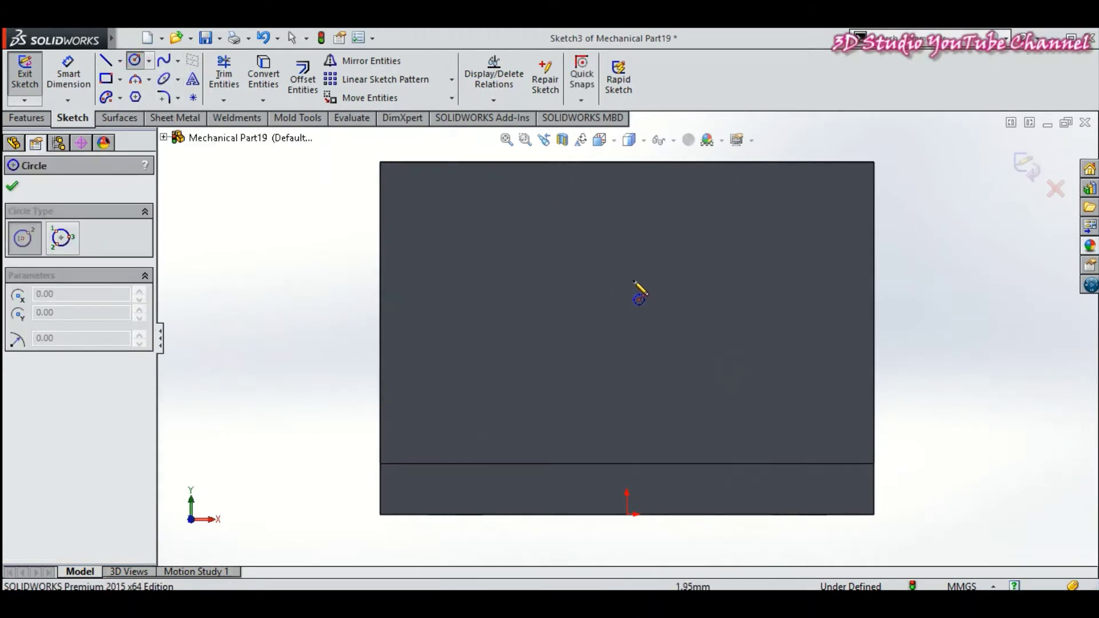
# Step: Draw a circle on the wall face and dimension its diameter to 50 mm
pyautogui.moveTo(627, 290); pyautogui.dragTo(633, 298)
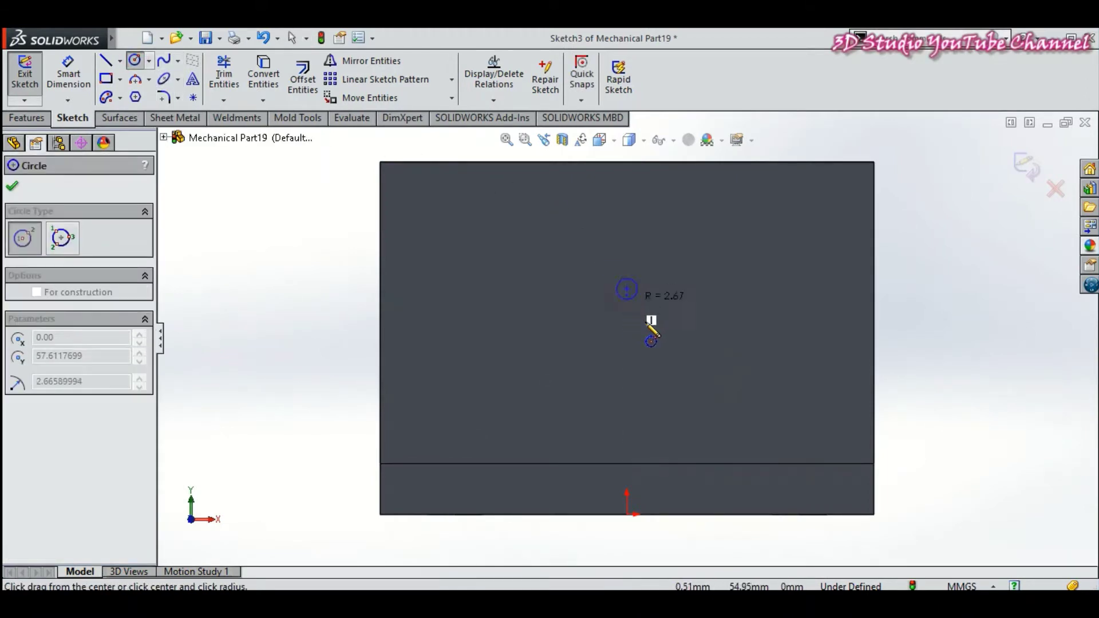
pyautogui.click(660, 344)
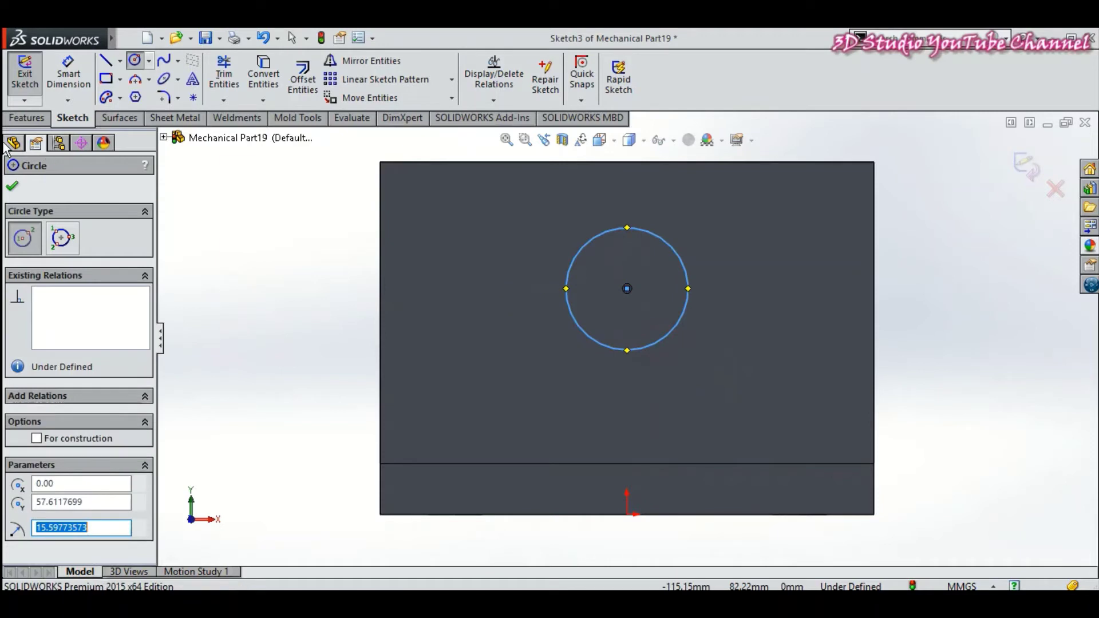
pyautogui.click(15, 189)
pyautogui.click(67, 74)
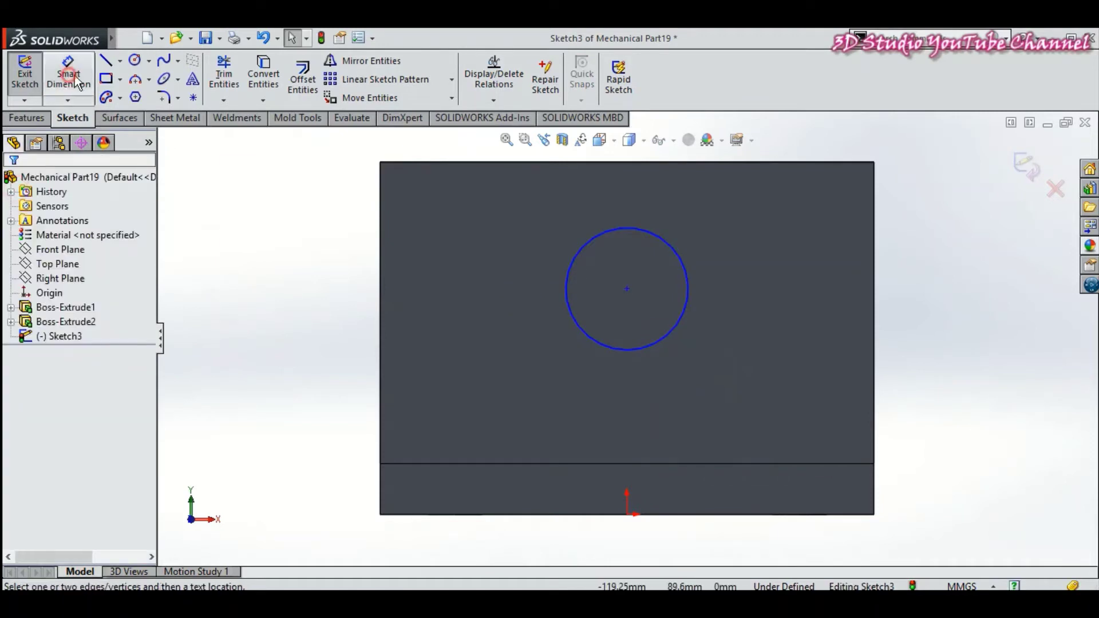
pyautogui.click(676, 247)
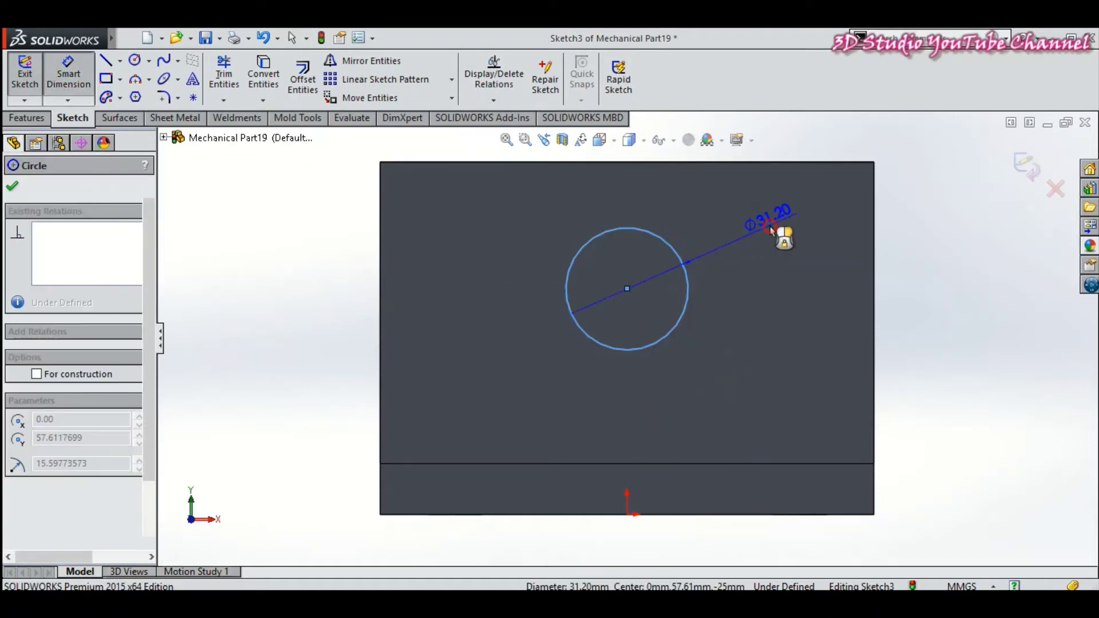
pyautogui.click(773, 230)
pyautogui.write('50')
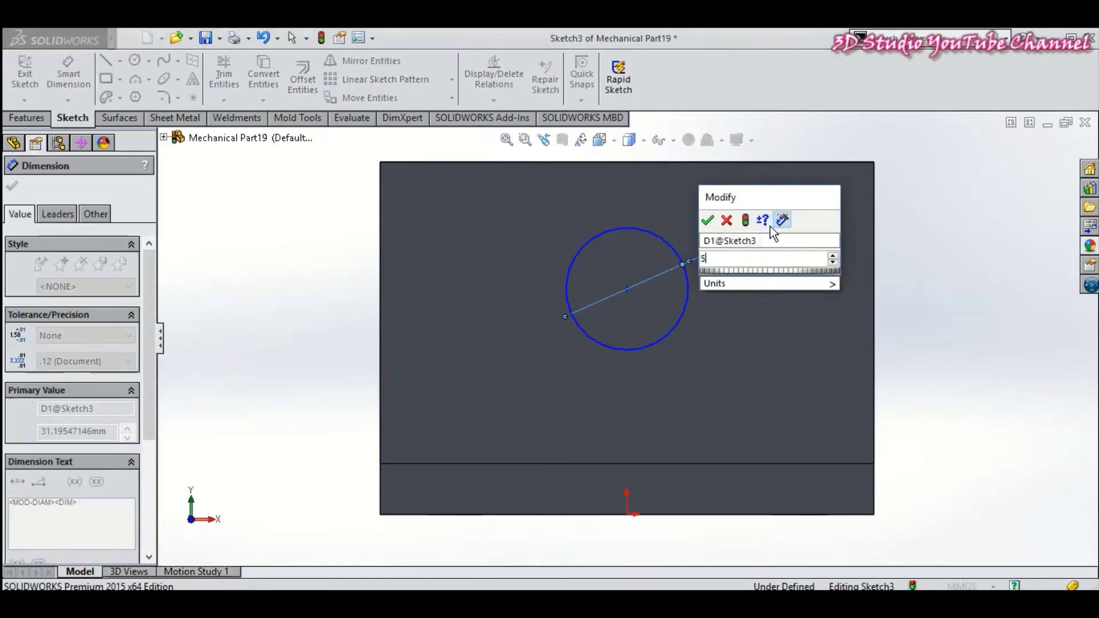
pyautogui.press('Return')
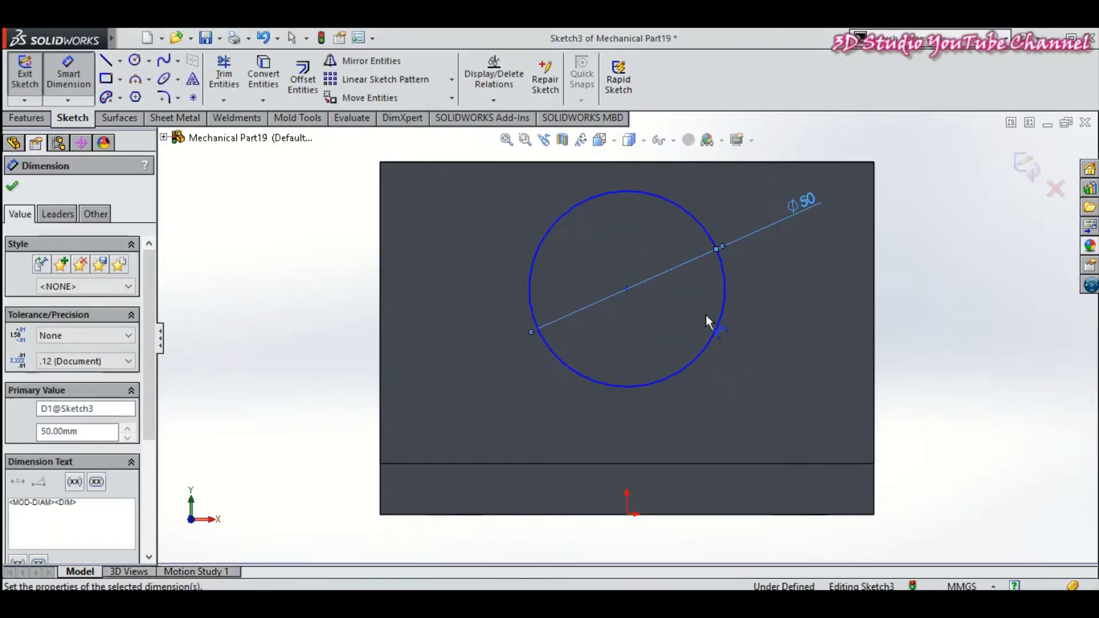
# Step: Dimension the circle's centre 38 mm above the wall's lower horizontal edge
pyautogui.click(627, 289)
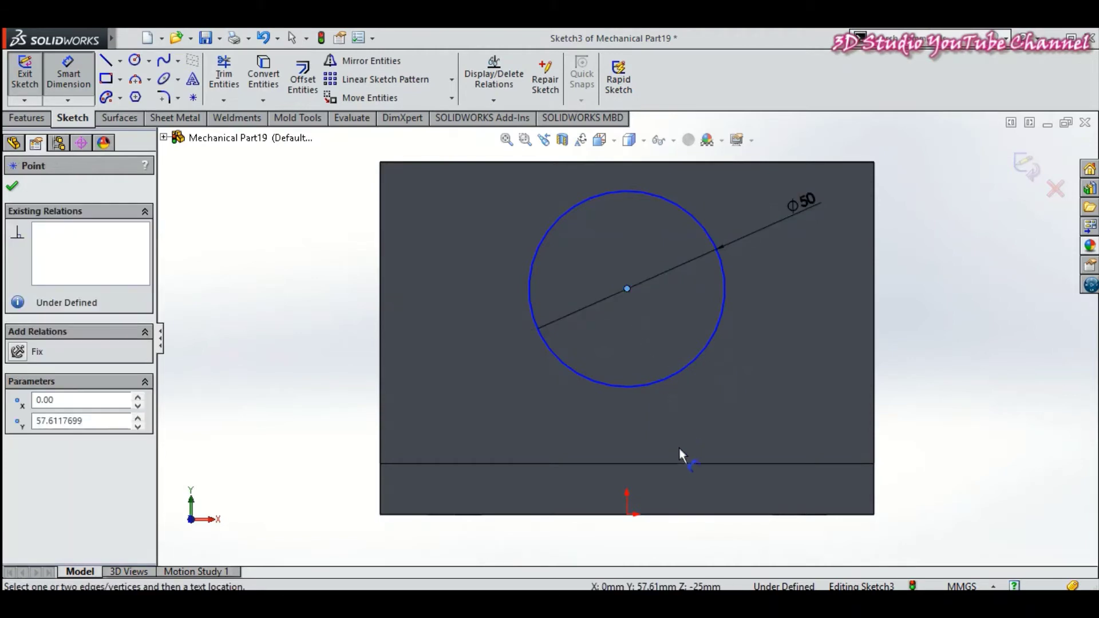
pyautogui.click(678, 462)
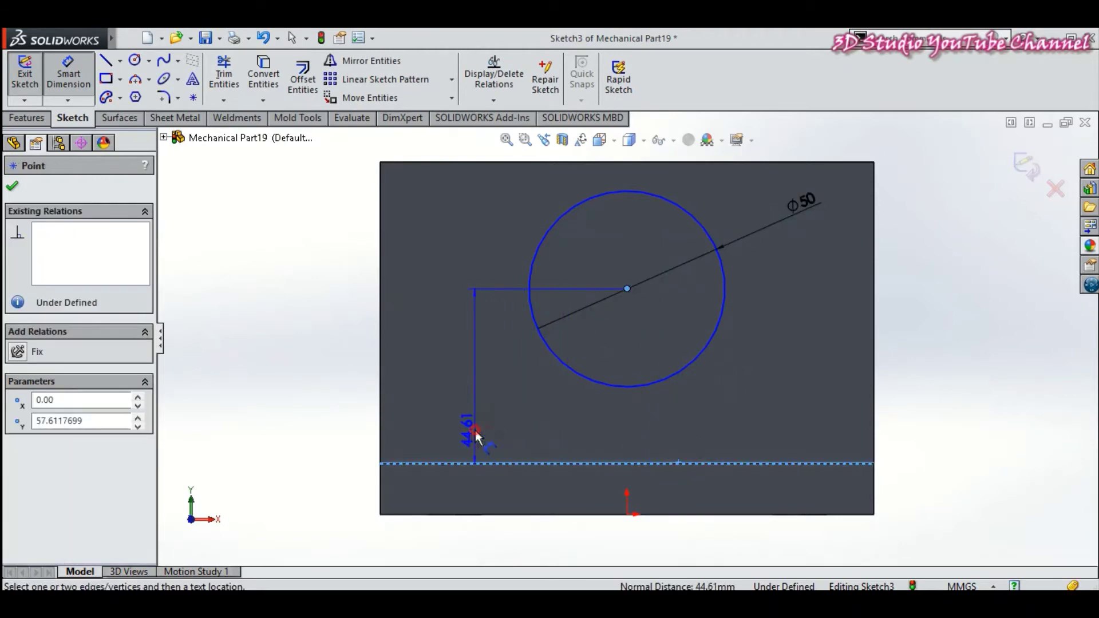
pyautogui.click(475, 435)
pyautogui.write('38')
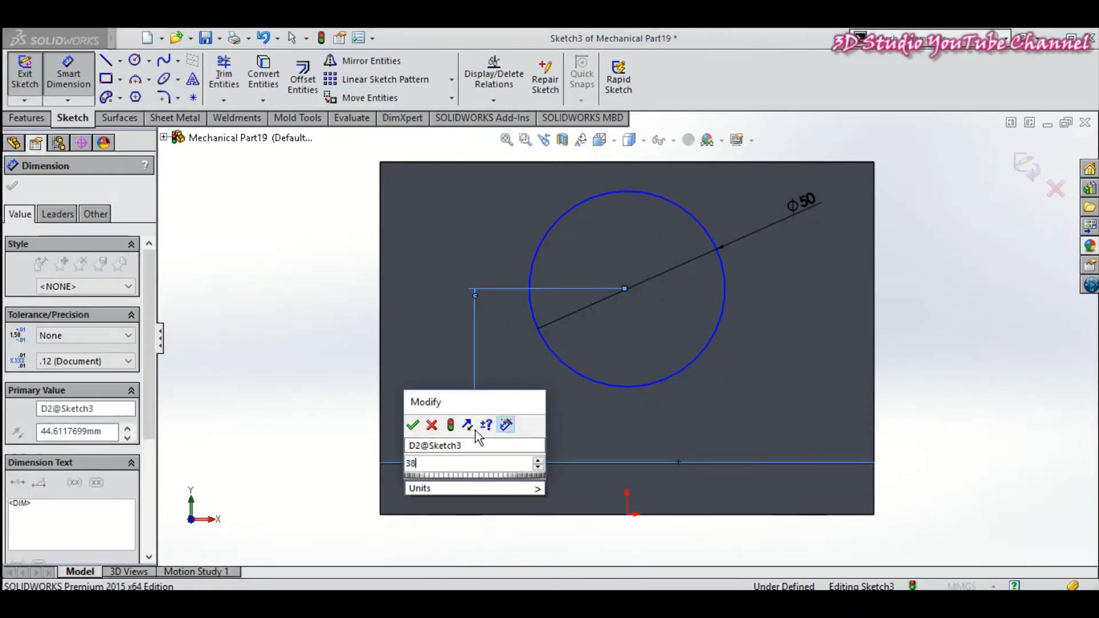
pyautogui.press('Return')
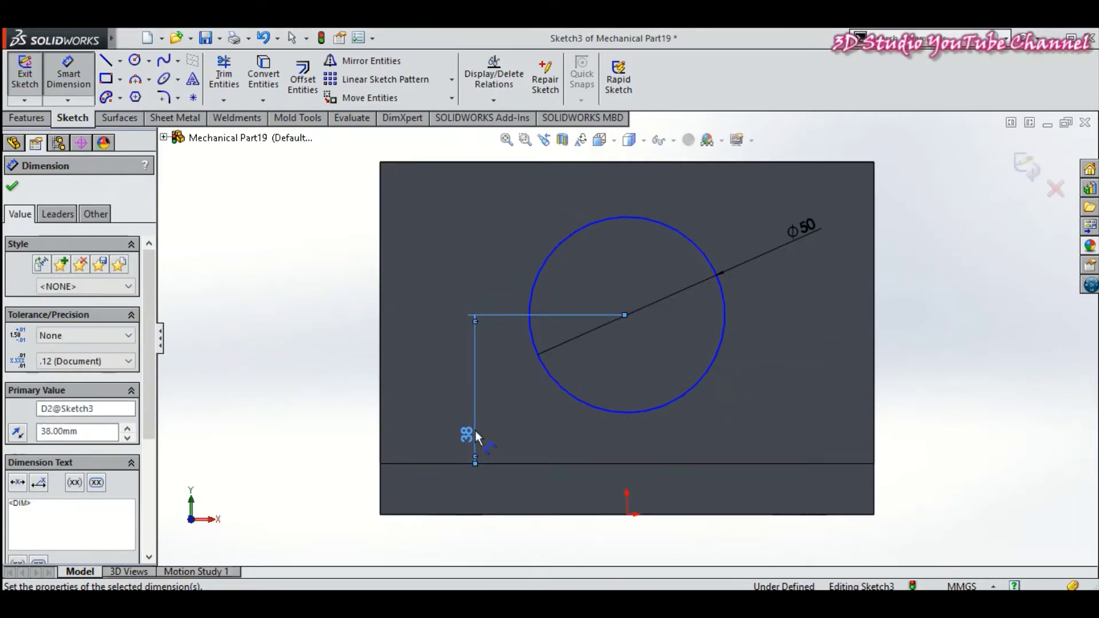
pyautogui.click(11, 190)
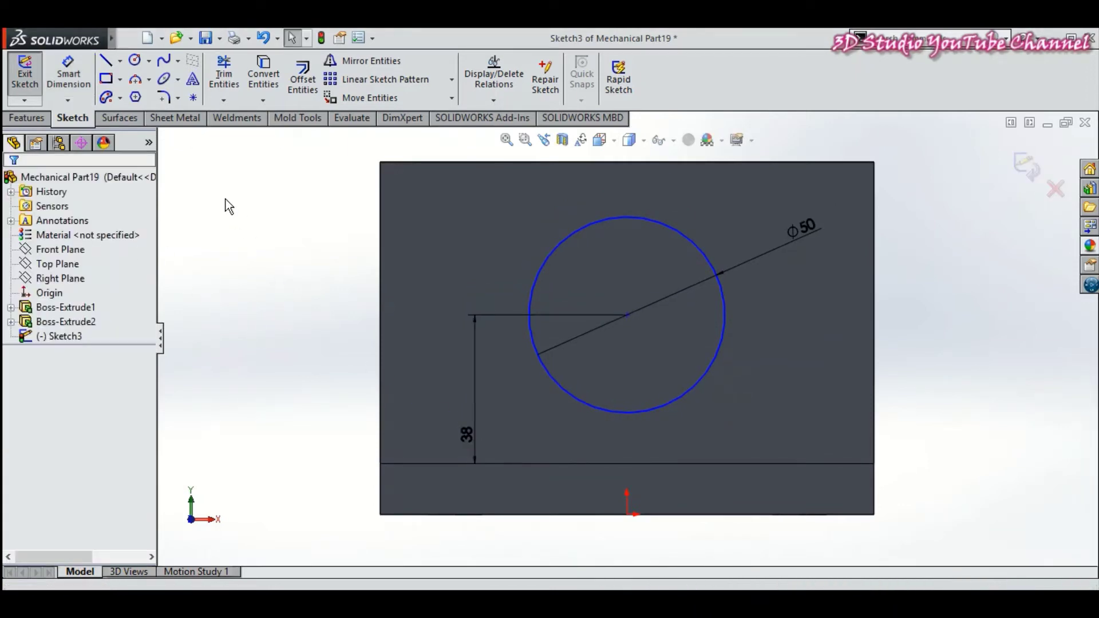
# Step: Draw a vertical centreline from the origin up to the wall's top edge
pyautogui.click(120, 61)
pyautogui.click(137, 90)
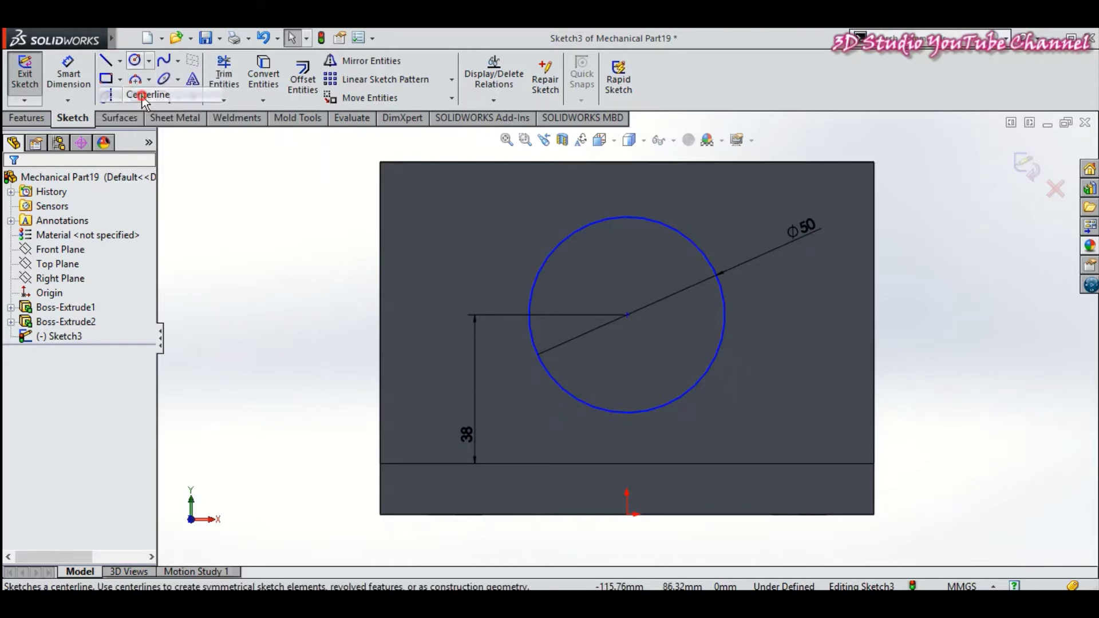
pyautogui.click(627, 515)
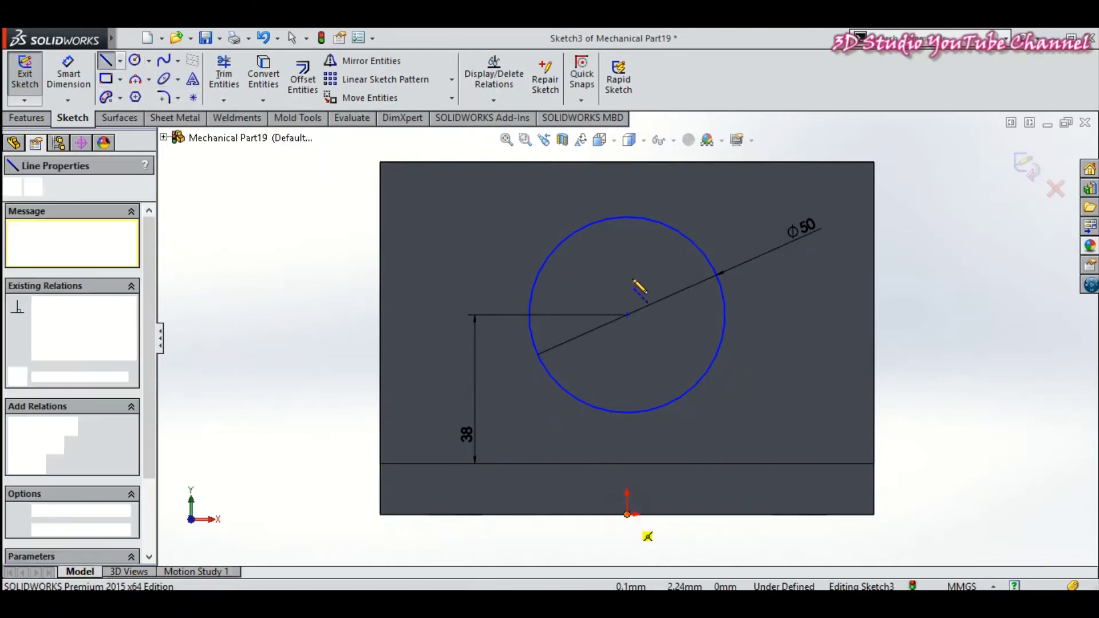
pyautogui.click(626, 164)
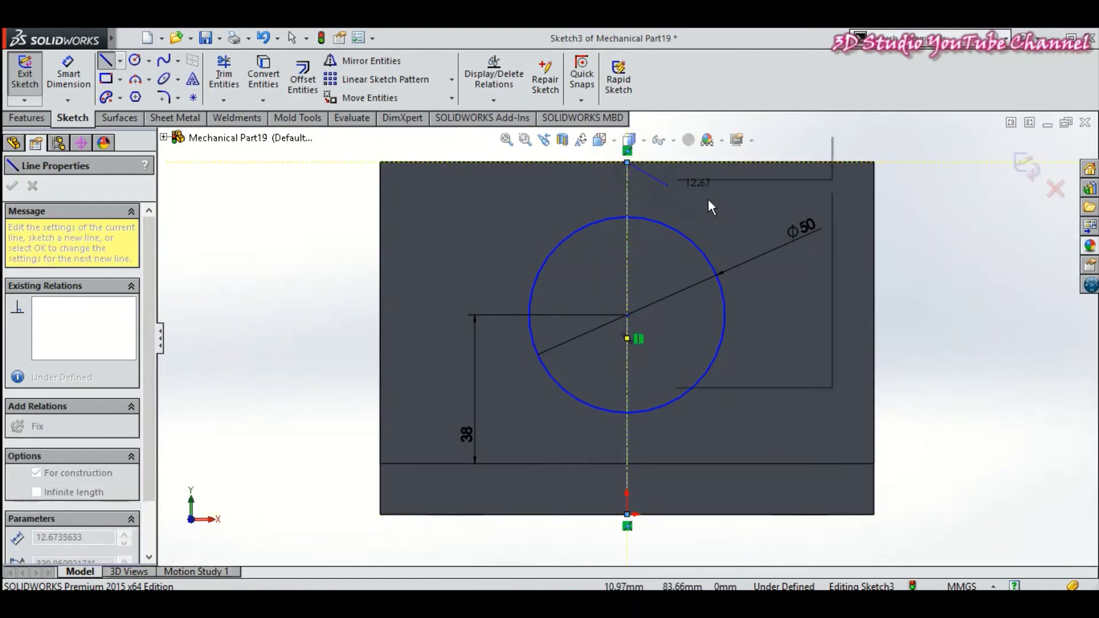
pyautogui.rightClick(671, 184)
pyautogui.click(710, 197)
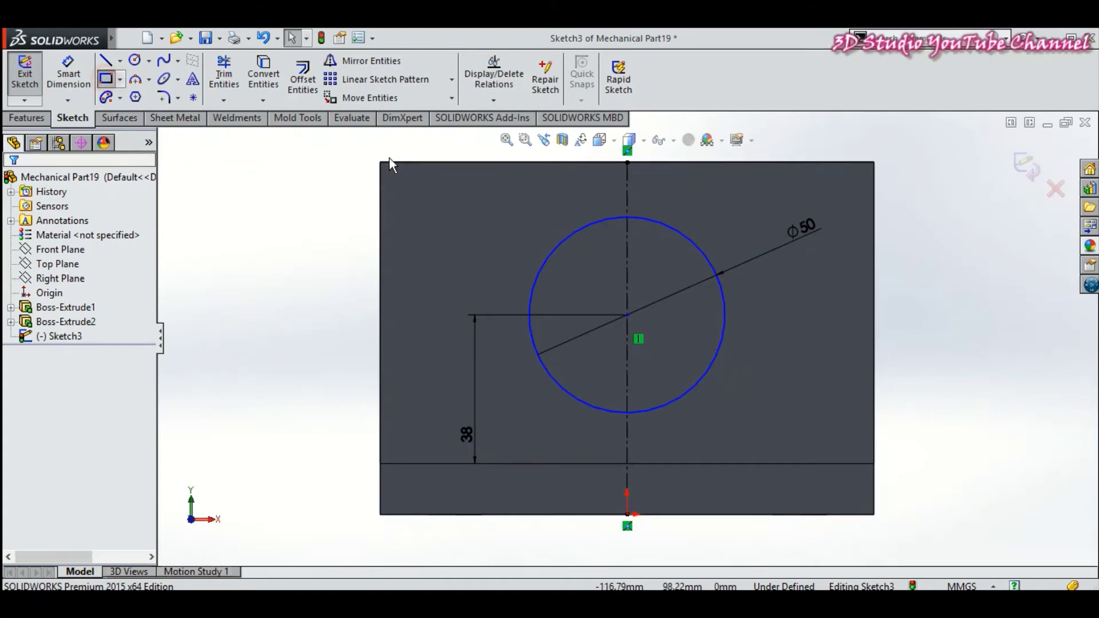
# Step: Draw a rectangle from the wall's top edge into the circle, centred on the centreline
pyautogui.click(547, 162)
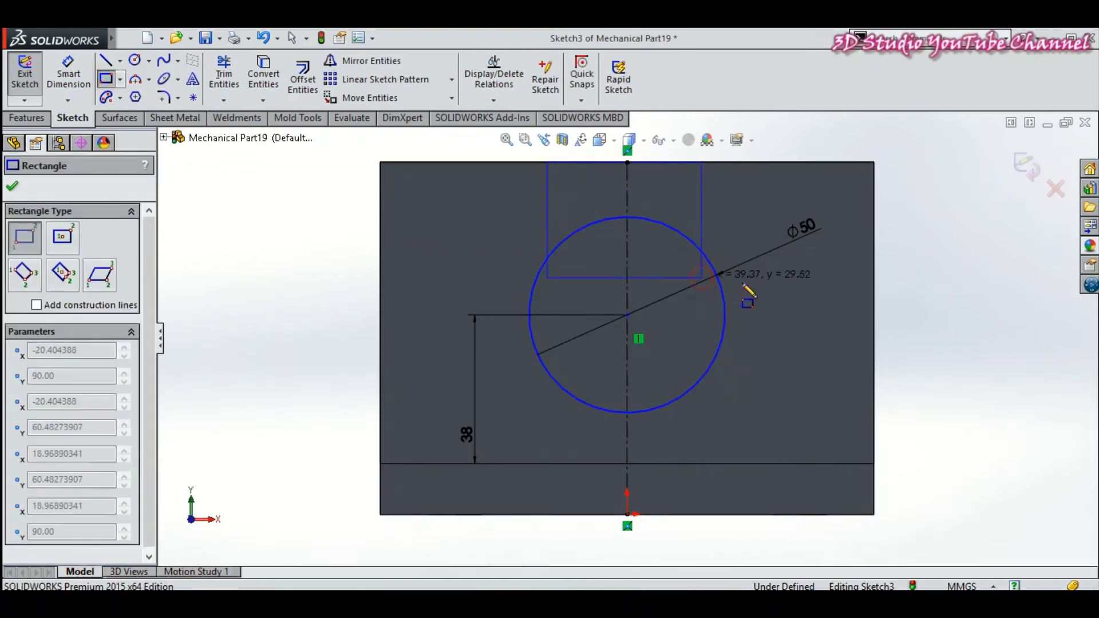
pyautogui.click(702, 277)
pyautogui.rightClick(952, 257)
pyautogui.click(968, 266)
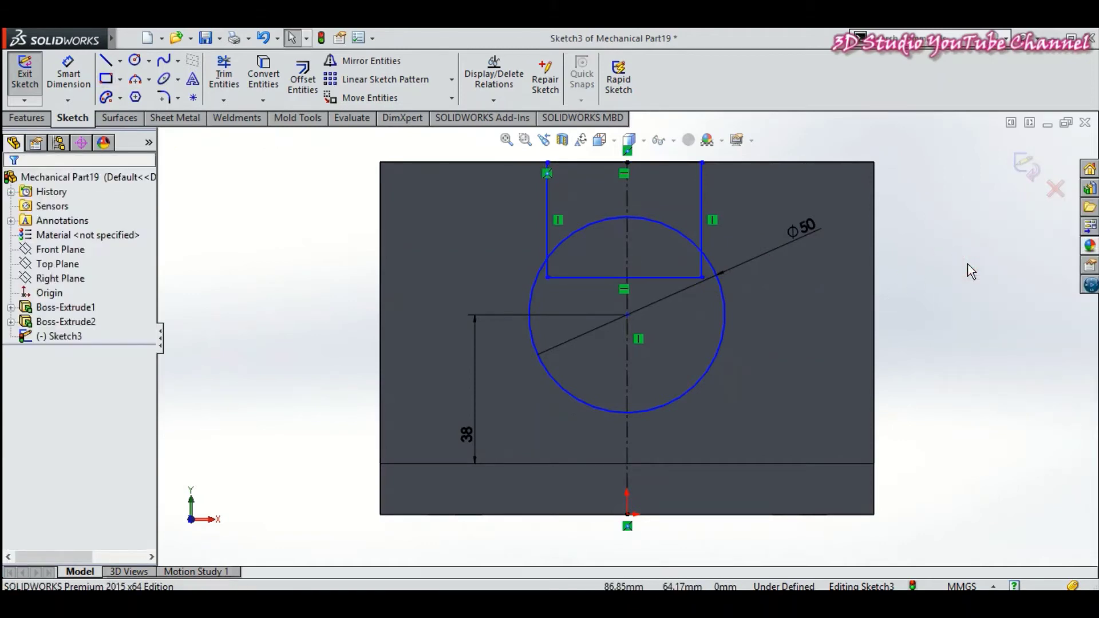
pyautogui.click(589, 163)
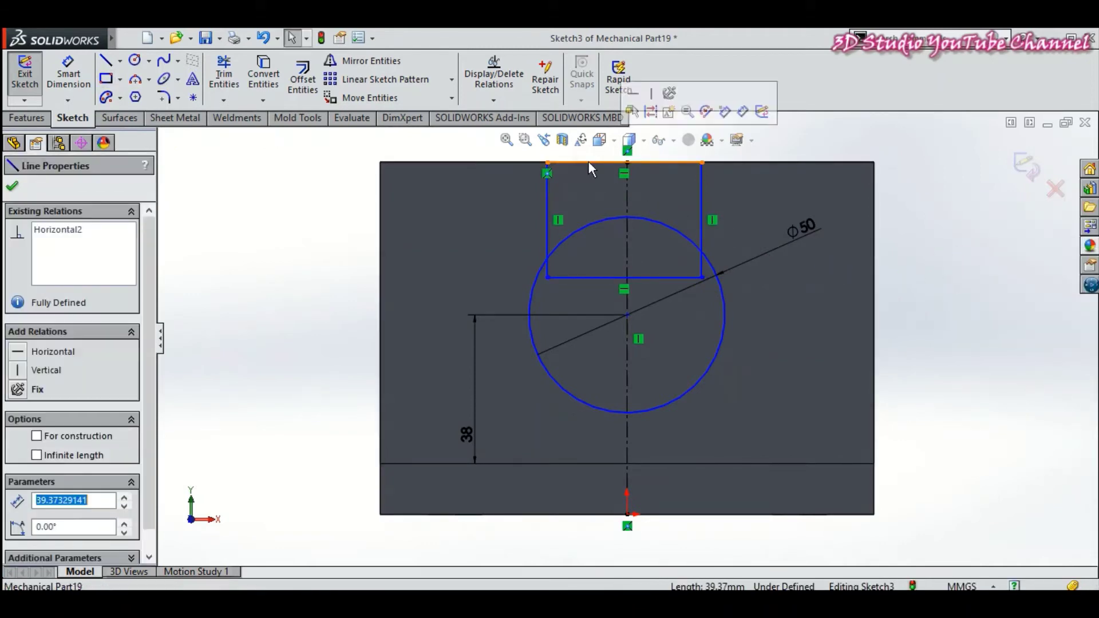
pyautogui.click(628, 164)
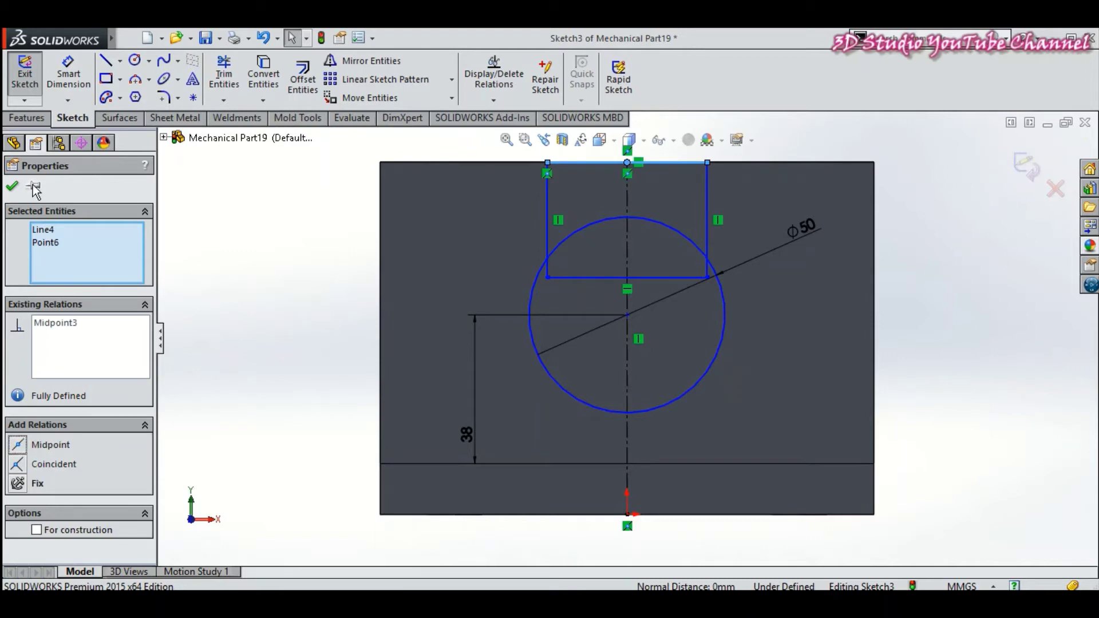
pyautogui.click(13, 187)
# Step: Dimension the rectangle's bottom edge to 38 mm wide
pyautogui.click(68, 73)
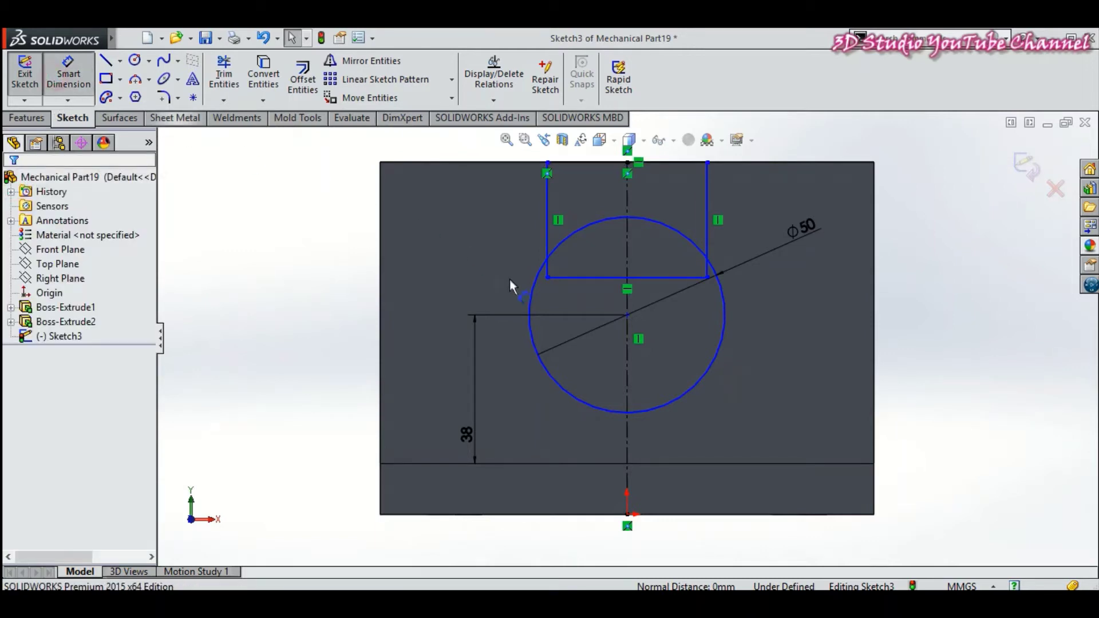
pyautogui.click(591, 278)
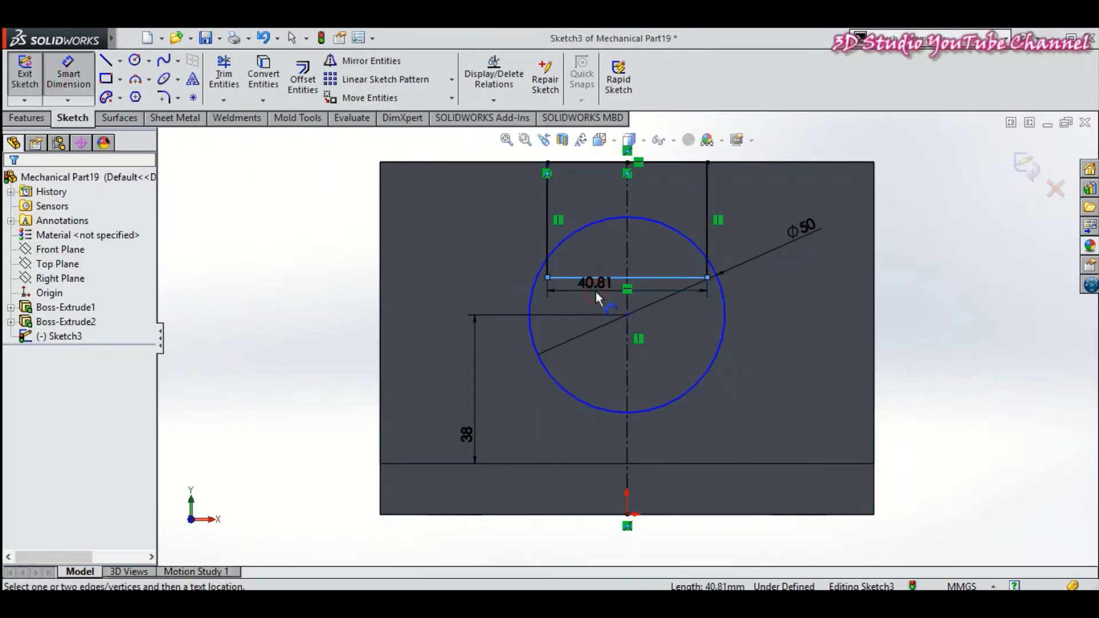
pyautogui.click(596, 291)
pyautogui.write('38')
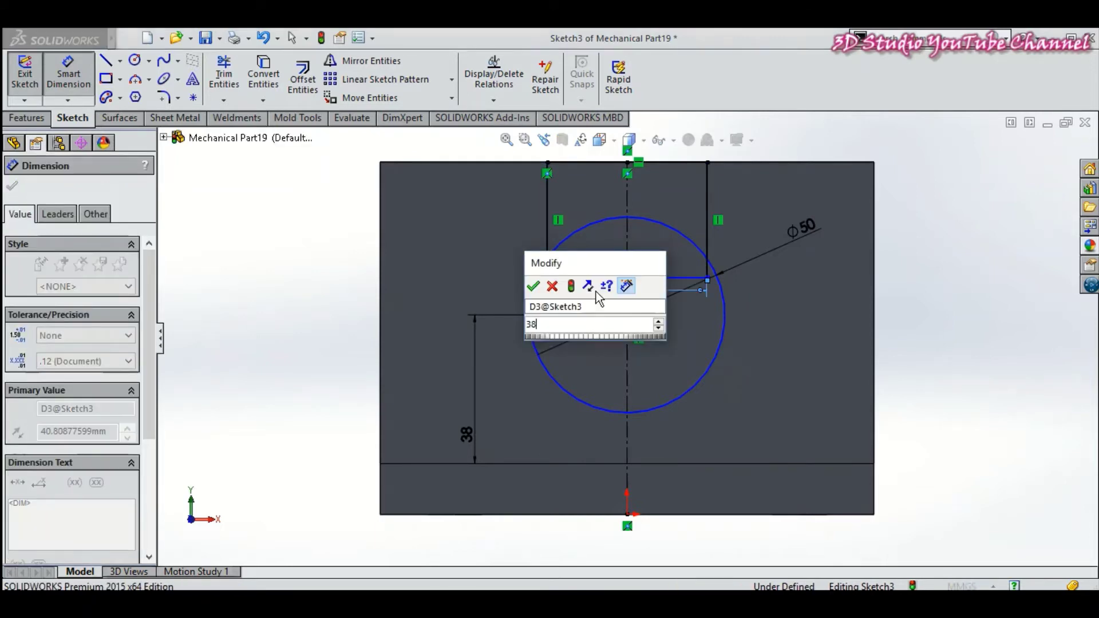
pyautogui.press('Return')
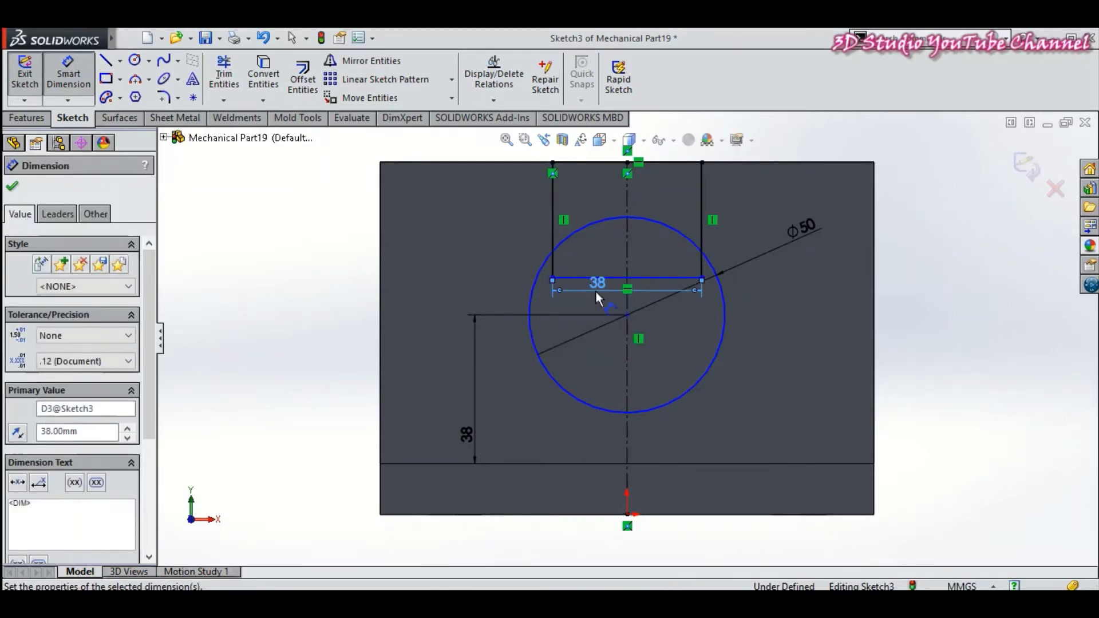
pyautogui.click(13, 187)
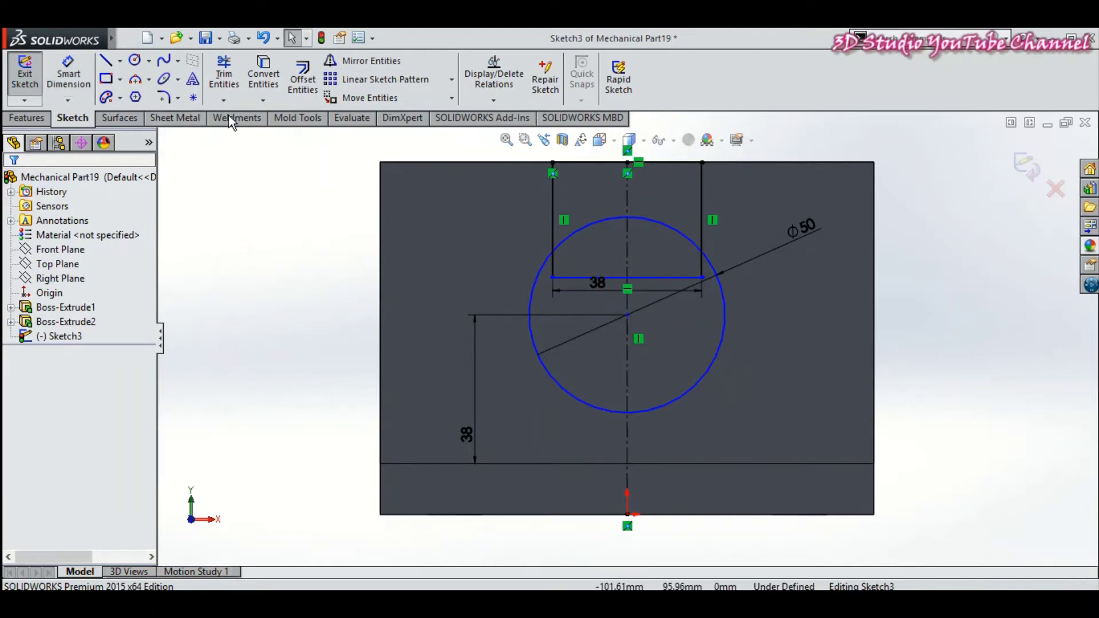
pyautogui.click(224, 75)
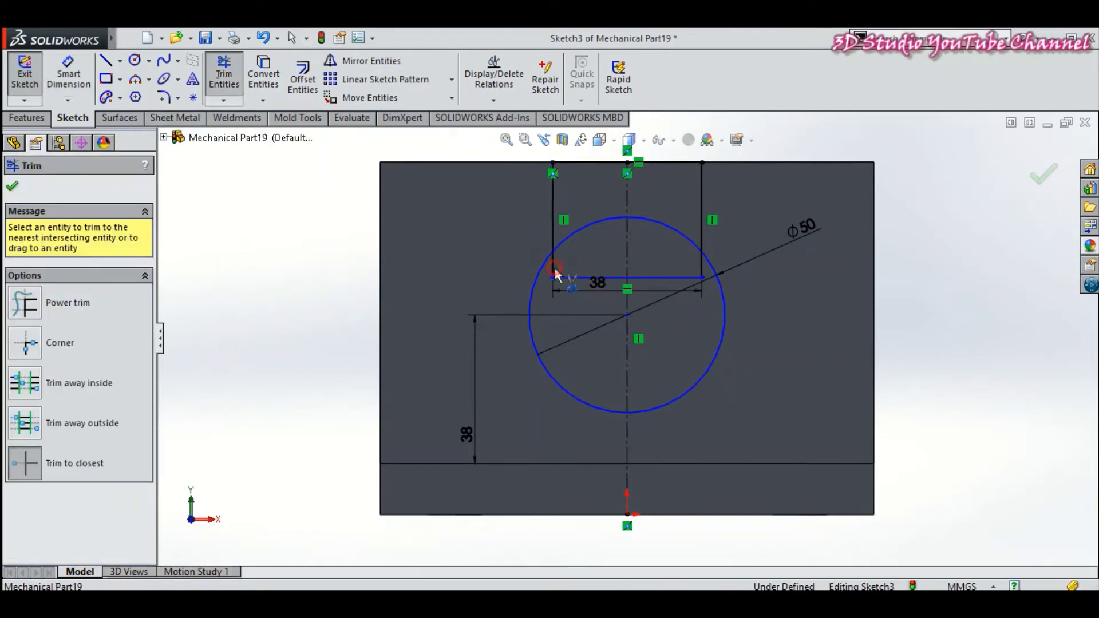
# Step: Trim the crossing line and stubs inside the circle, accepting the dimension-loss warning
pyautogui.moveTo(556, 276); pyautogui.dragTo(589, 277)
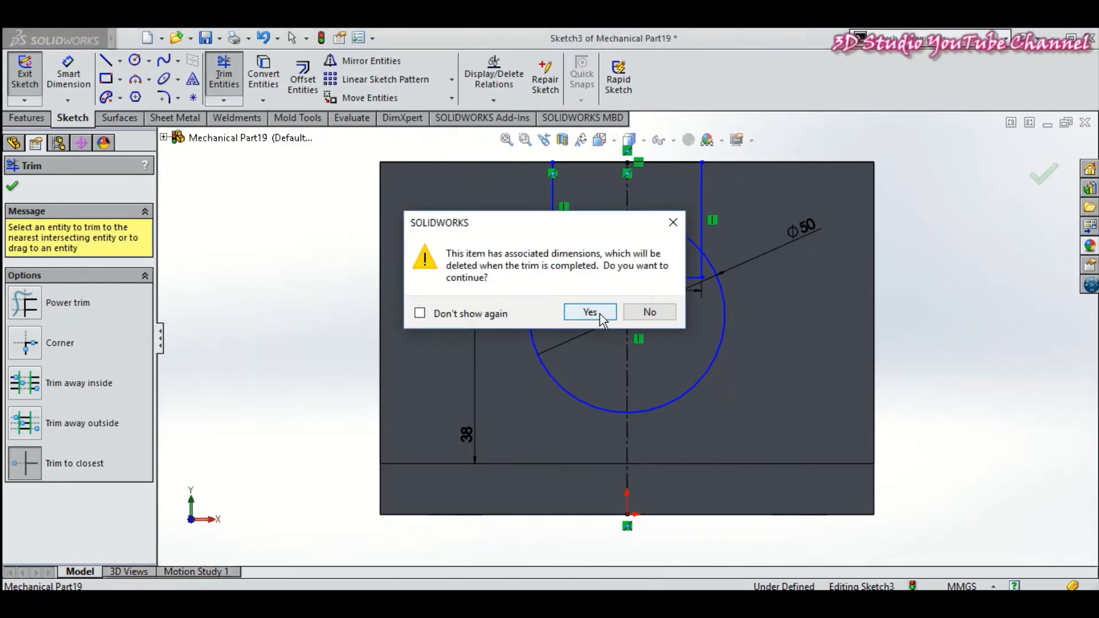
pyautogui.click(599, 314)
pyautogui.click(663, 277)
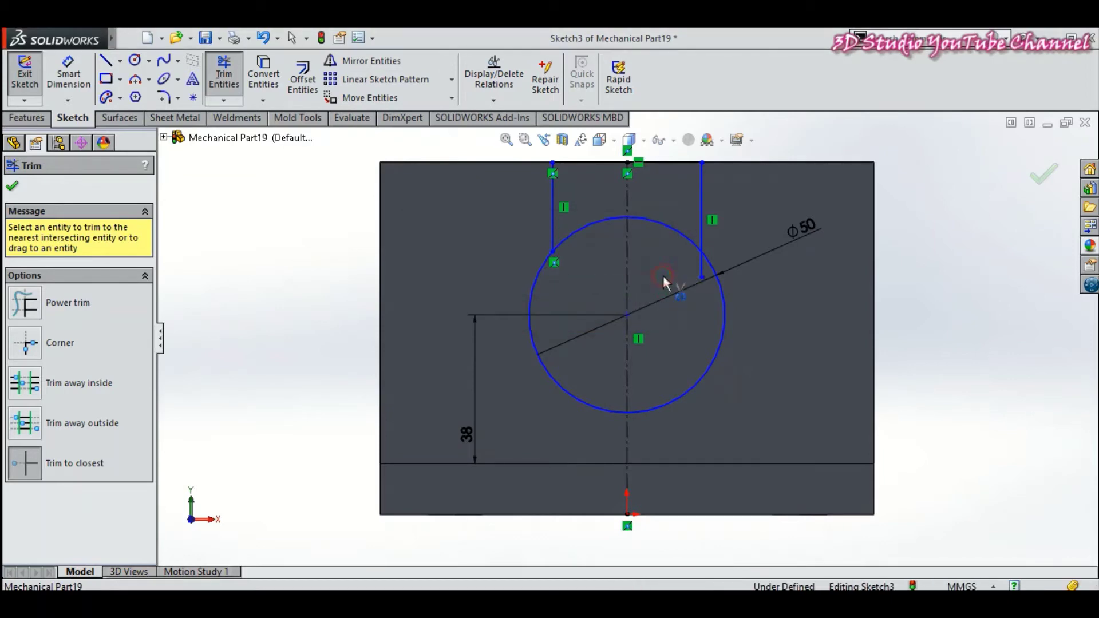
pyautogui.moveTo(664, 282); pyautogui.dragTo(704, 274)
pyautogui.click(704, 274)
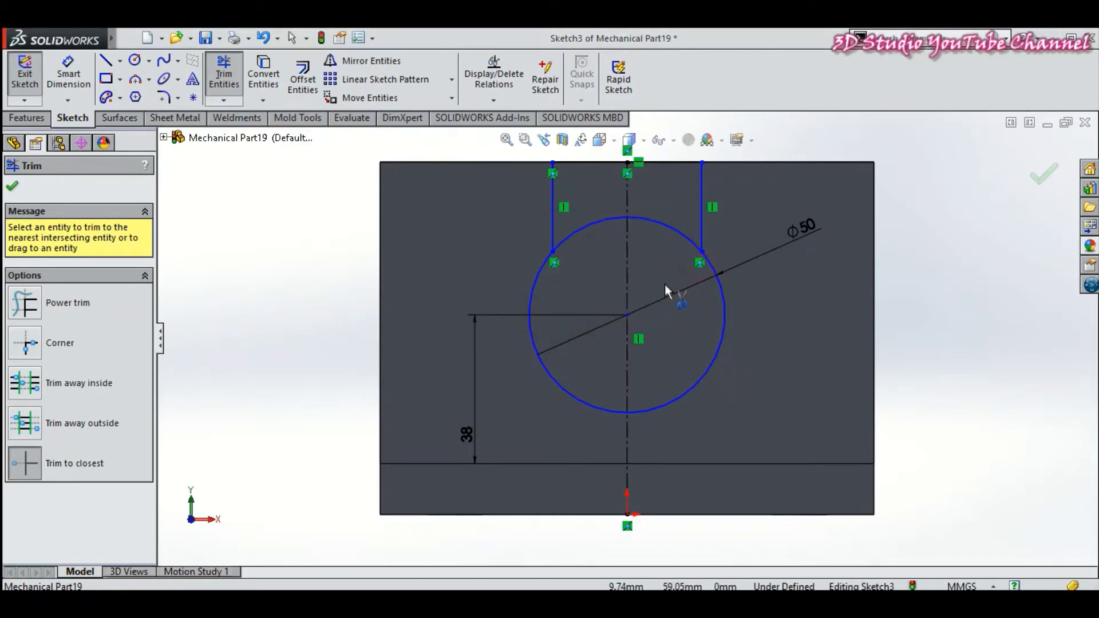
pyautogui.click(13, 186)
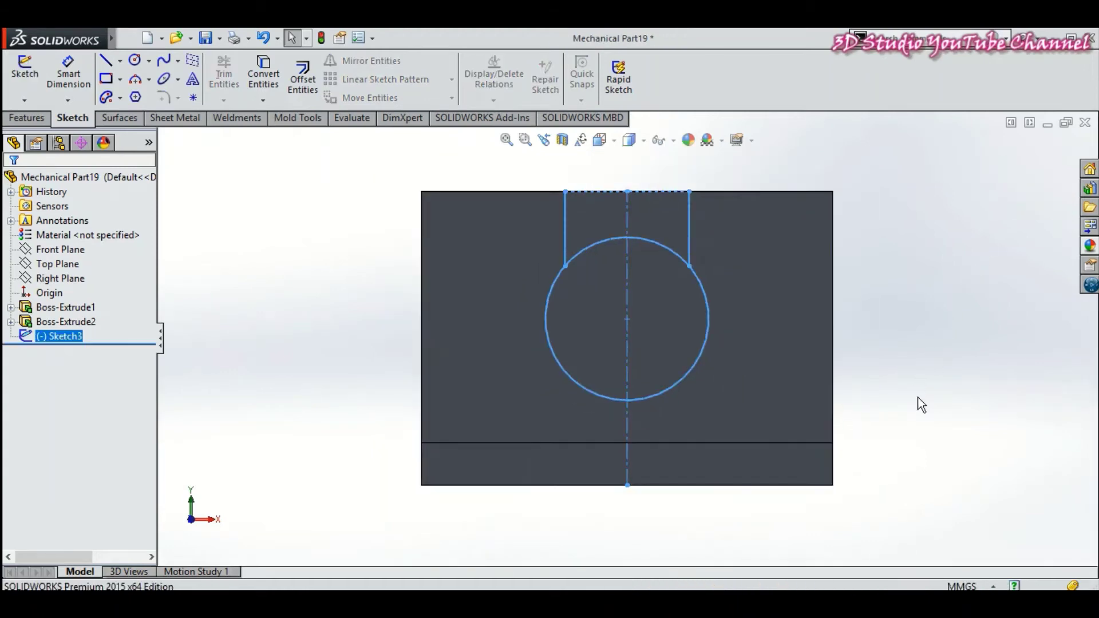
# Step: Extrude both circle regions 38 mm Blind from the wall into a cylindrical boss
pyautogui.moveTo(915, 405)
pyautogui.mouseDown(button='middle')
pyautogui.moveTo(932, 397)
pyautogui.moveTo(941, 461)
pyautogui.mouseUp(button='middle')
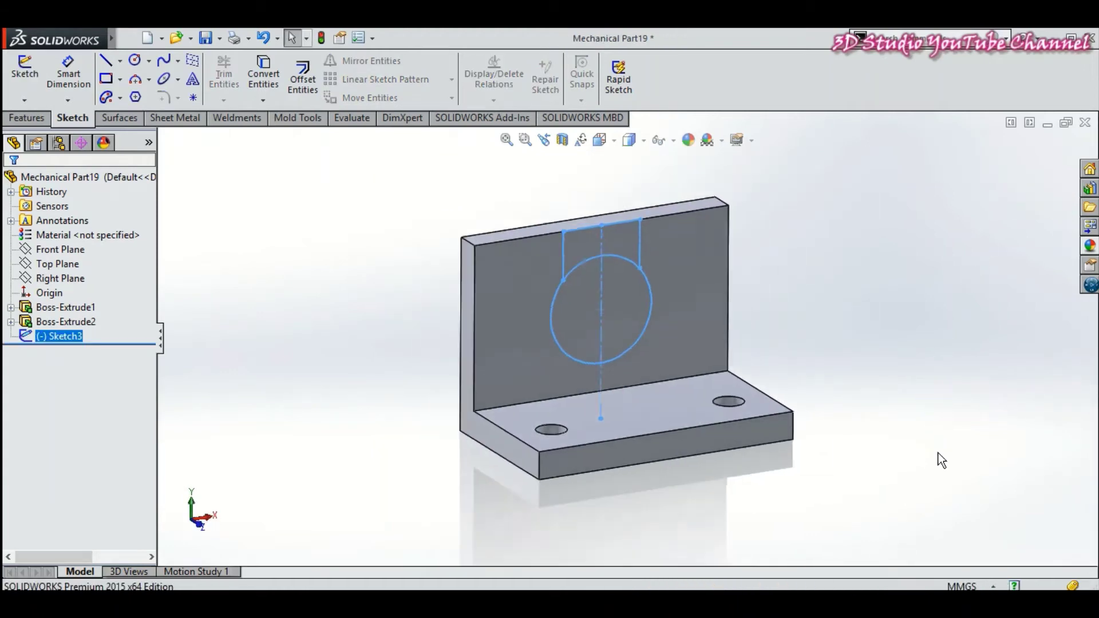
pyautogui.press('z')
pyautogui.press('z')
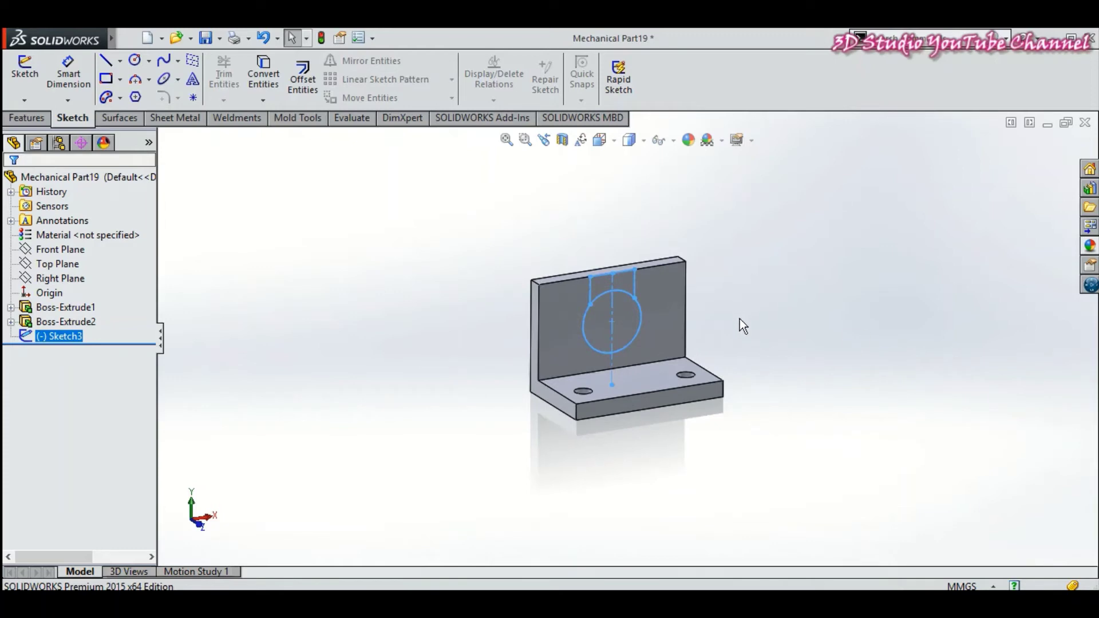
pyautogui.moveTo(743, 326)
pyautogui.mouseDown(button='middle')
pyautogui.moveTo(742, 282)
pyautogui.moveTo(767, 336)
pyautogui.moveTo(751, 314)
pyautogui.moveTo(769, 323)
pyautogui.moveTo(714, 305)
pyautogui.moveTo(700, 405)
pyautogui.moveTo(713, 351)
pyautogui.moveTo(677, 368)
pyautogui.moveTo(679, 388)
pyautogui.moveTo(718, 392)
pyautogui.moveTo(706, 348)
pyautogui.moveTo(711, 398)
pyautogui.moveTo(643, 319)
pyautogui.moveTo(655, 356)
pyautogui.moveTo(652, 323)
pyautogui.mouseUp(button='middle')
pyautogui.hotkey('shift', 'z')
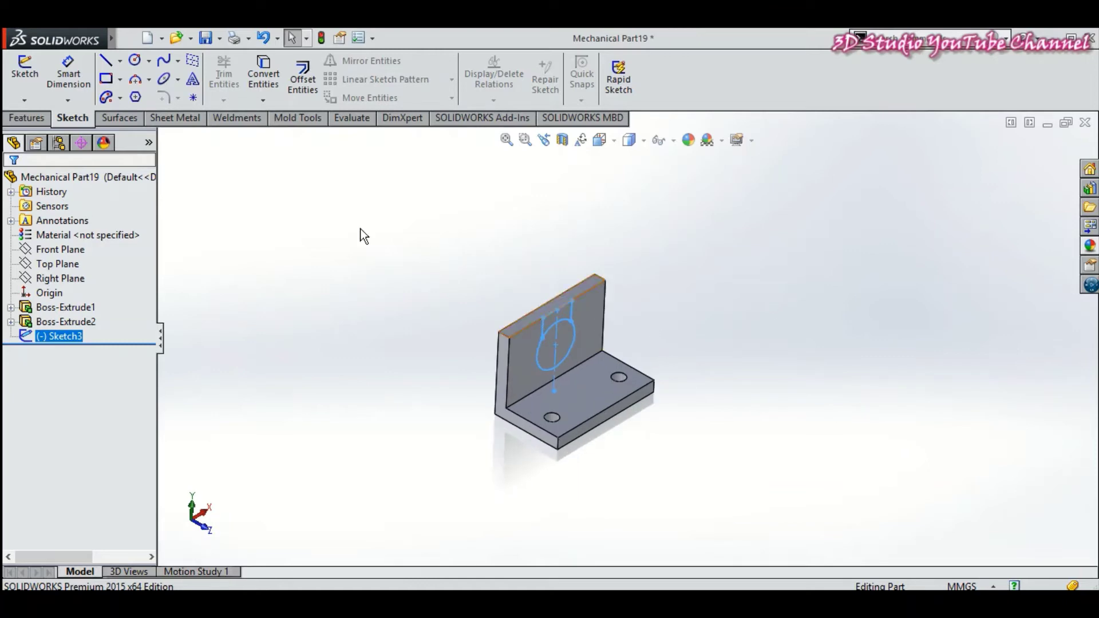
pyautogui.click(26, 117)
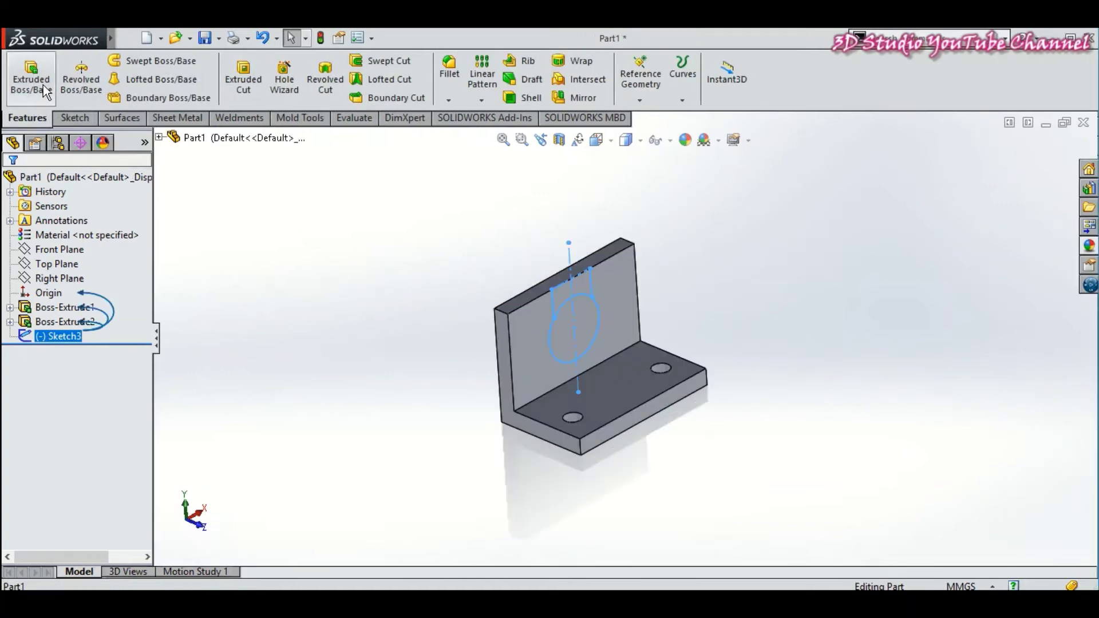
pyautogui.click(46, 91)
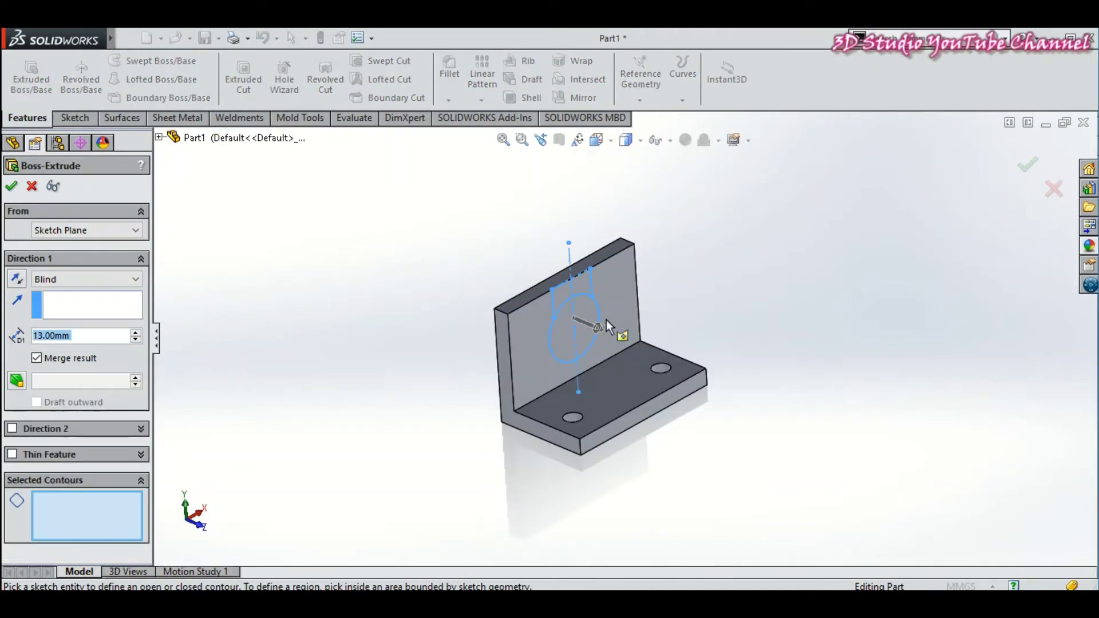
pyautogui.click(587, 314)
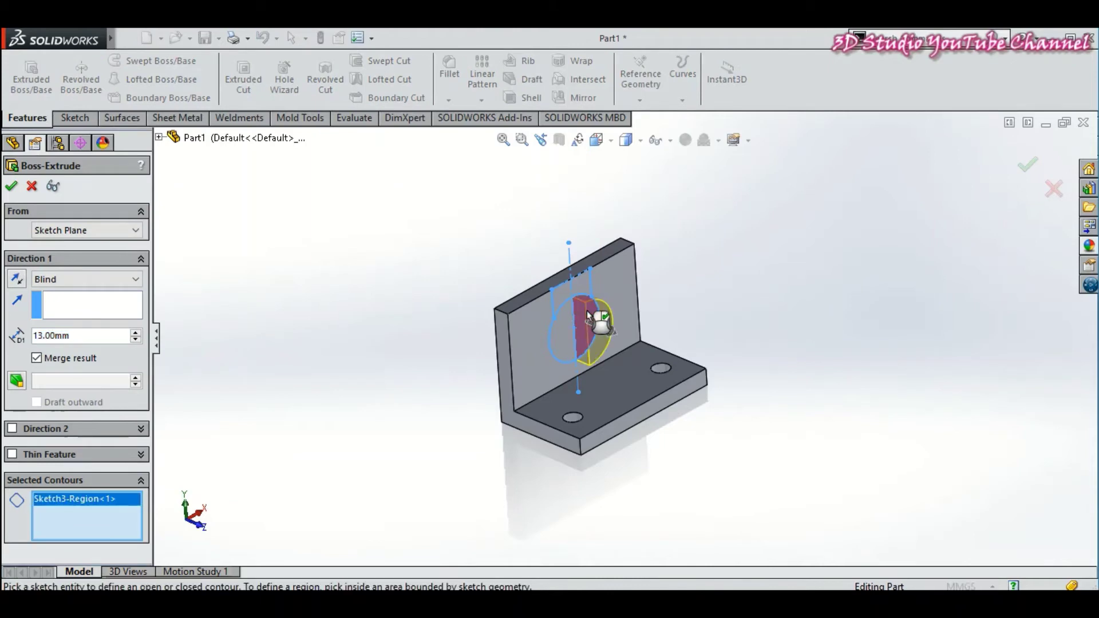
pyautogui.click(562, 323)
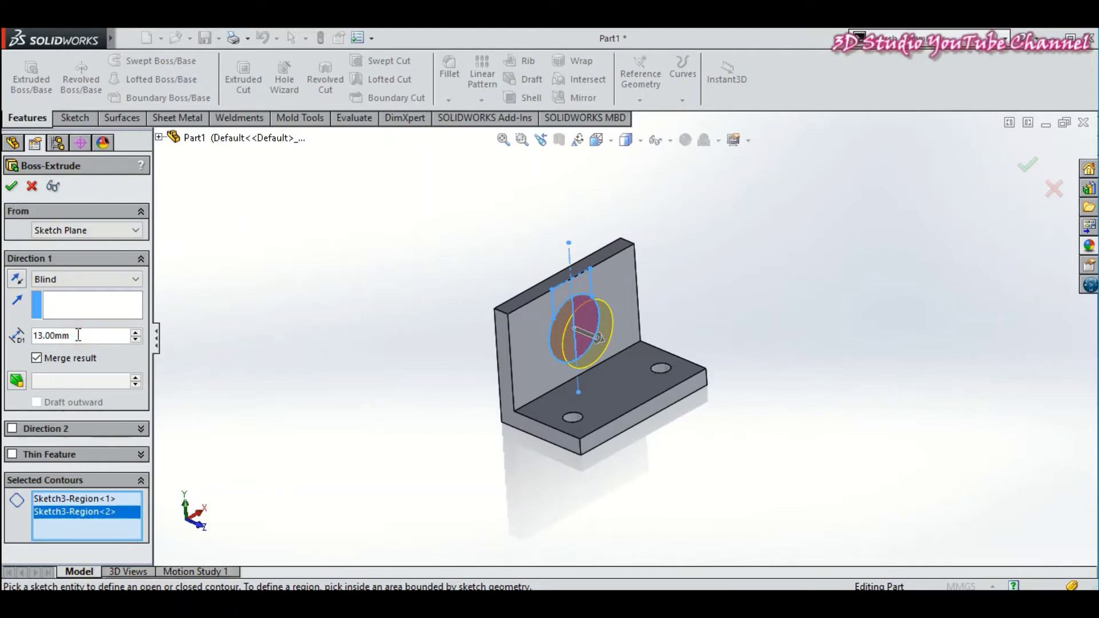
pyautogui.press('BackSpace')
pyautogui.press('BackSpace')
pyautogui.press('BackSpace')
pyautogui.press('BackSpace')
pyautogui.press('BackSpace')
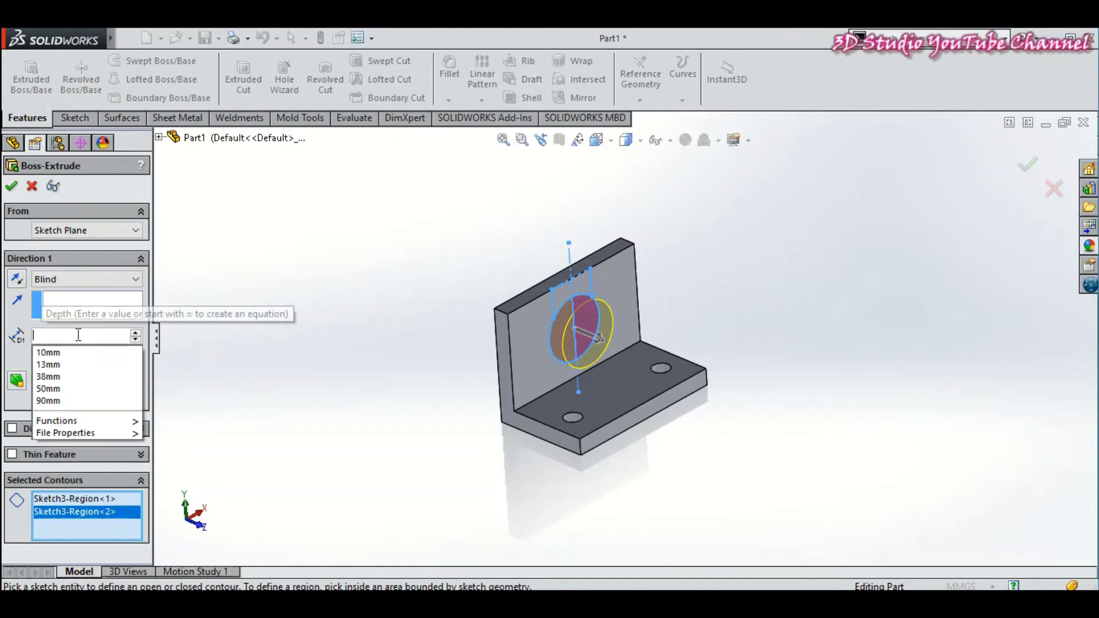
pyautogui.write('38')
pyautogui.press('Return')
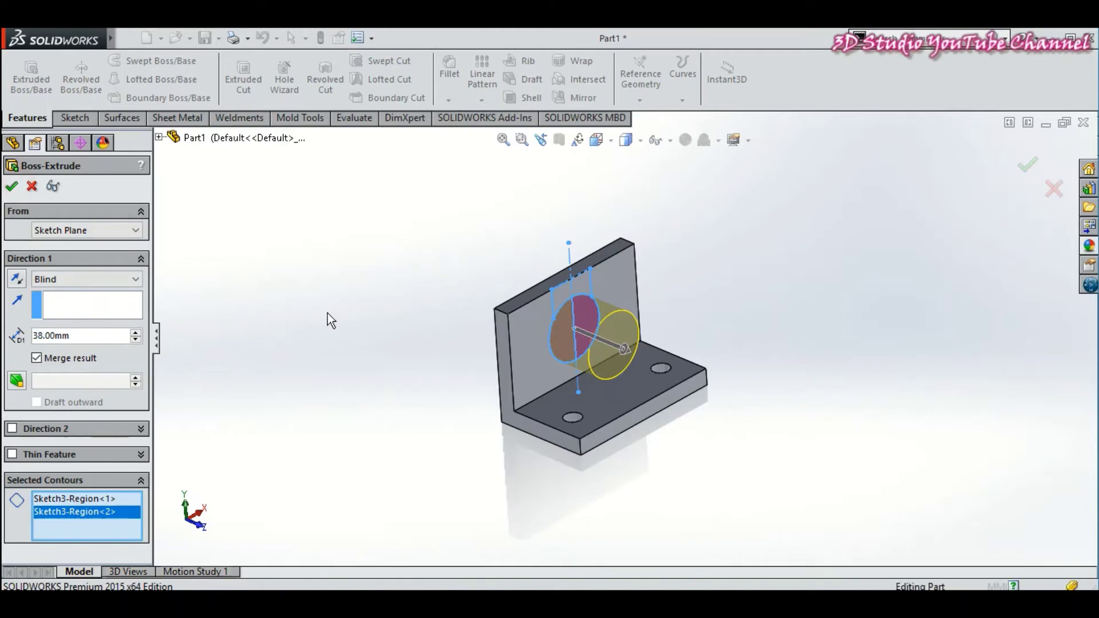
pyautogui.rightClick(300, 283)
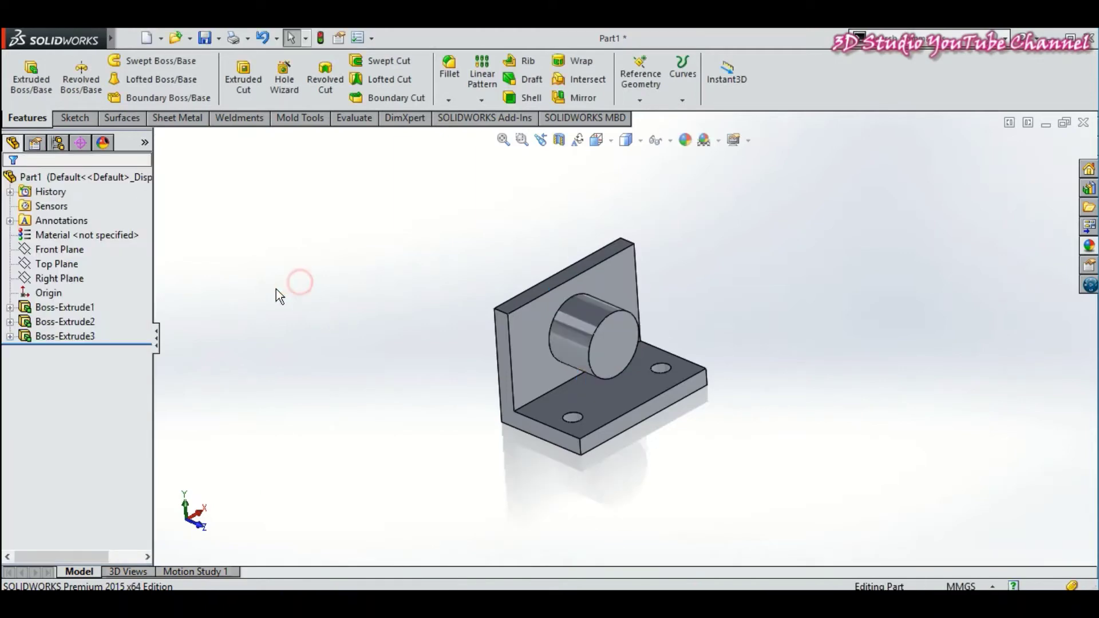
# Step: Reuse Sketch3 to extrude the two slot regions above the circle 25 mm
pyautogui.click(10, 337)
pyautogui.click(73, 350)
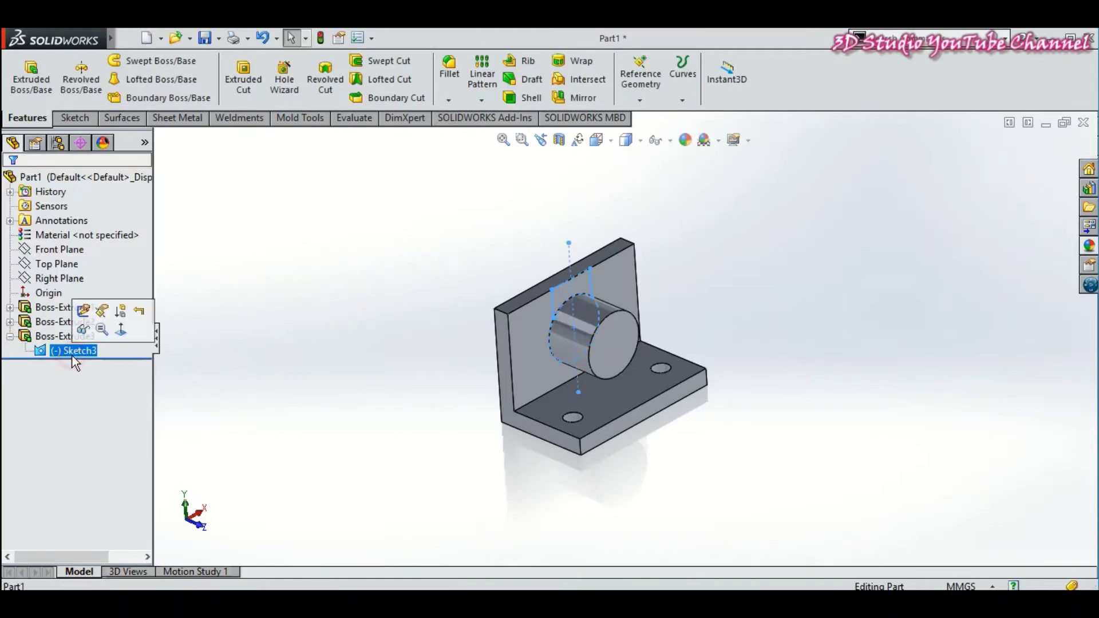
pyautogui.click(33, 88)
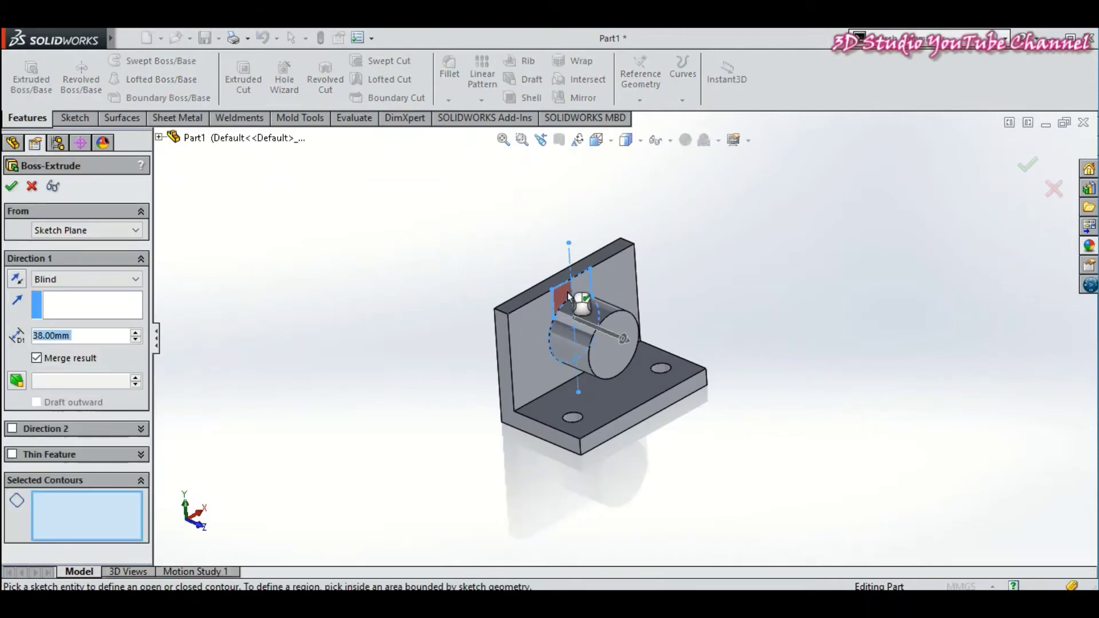
pyautogui.click(567, 292)
pyautogui.click(611, 289)
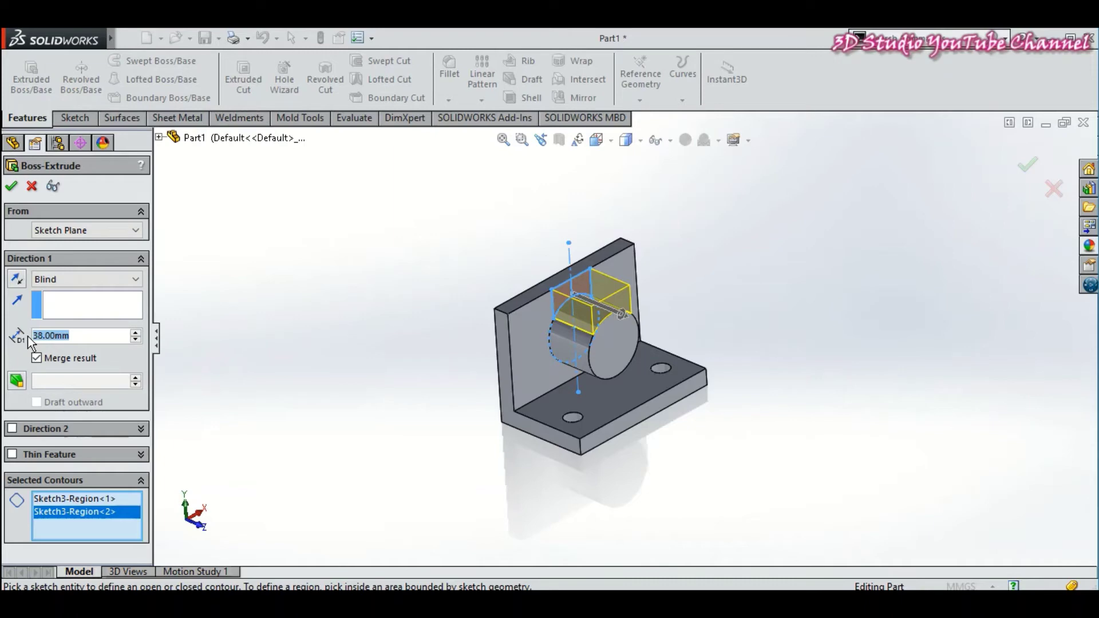
pyautogui.write('25')
pyautogui.press('Return')
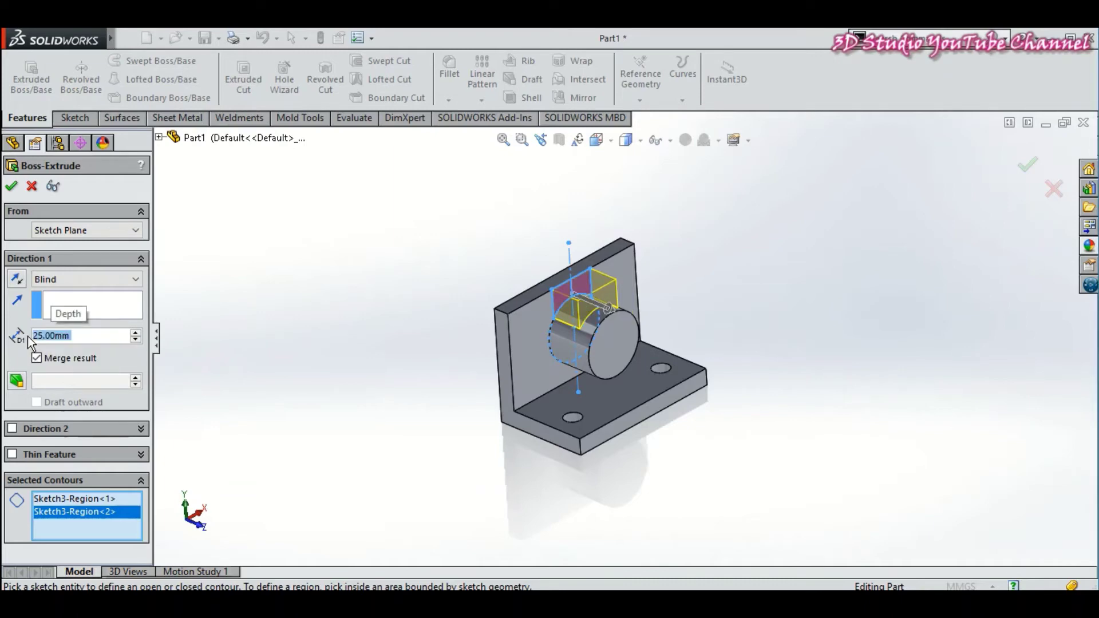
pyautogui.click(12, 186)
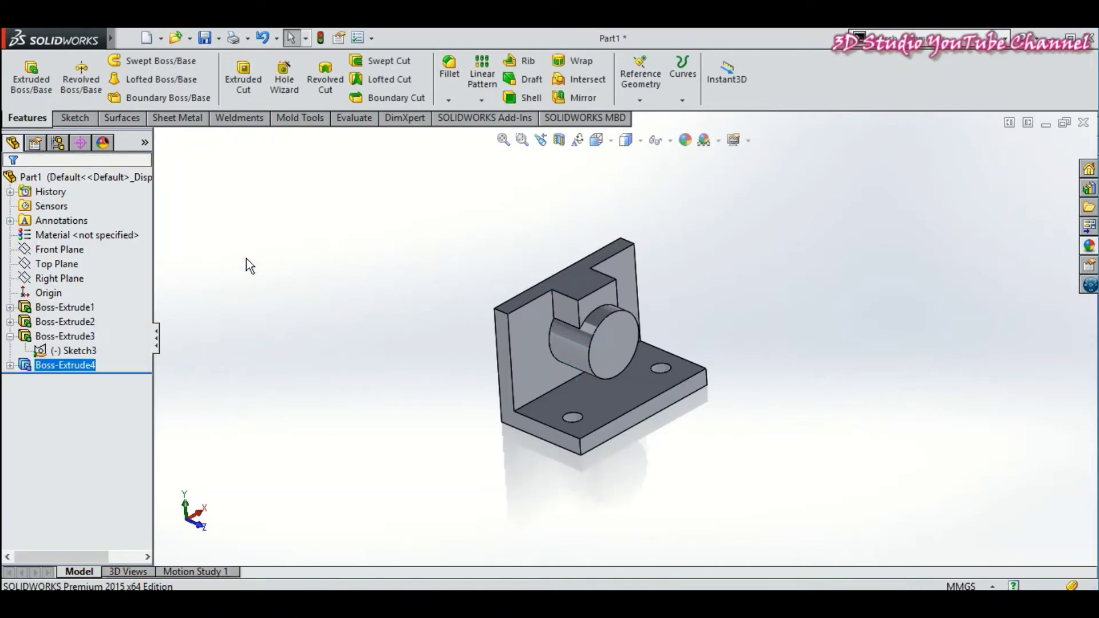
pyautogui.click(74, 118)
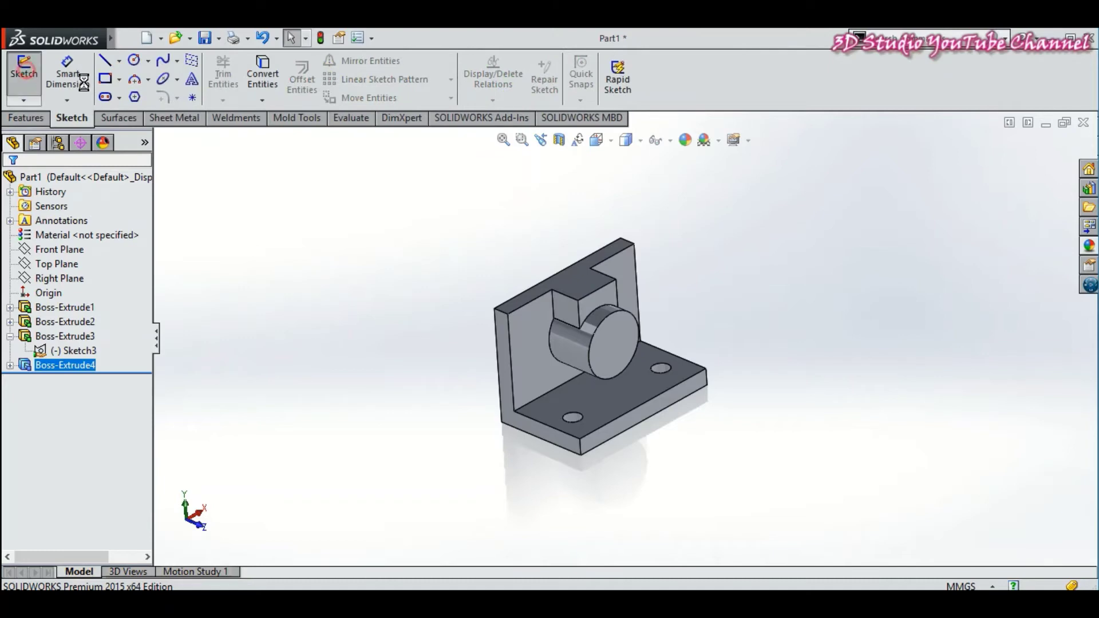
# Step: Start a sketch on the boss's front face, view it Normal To, and draw a centred circle
pyautogui.click(616, 334)
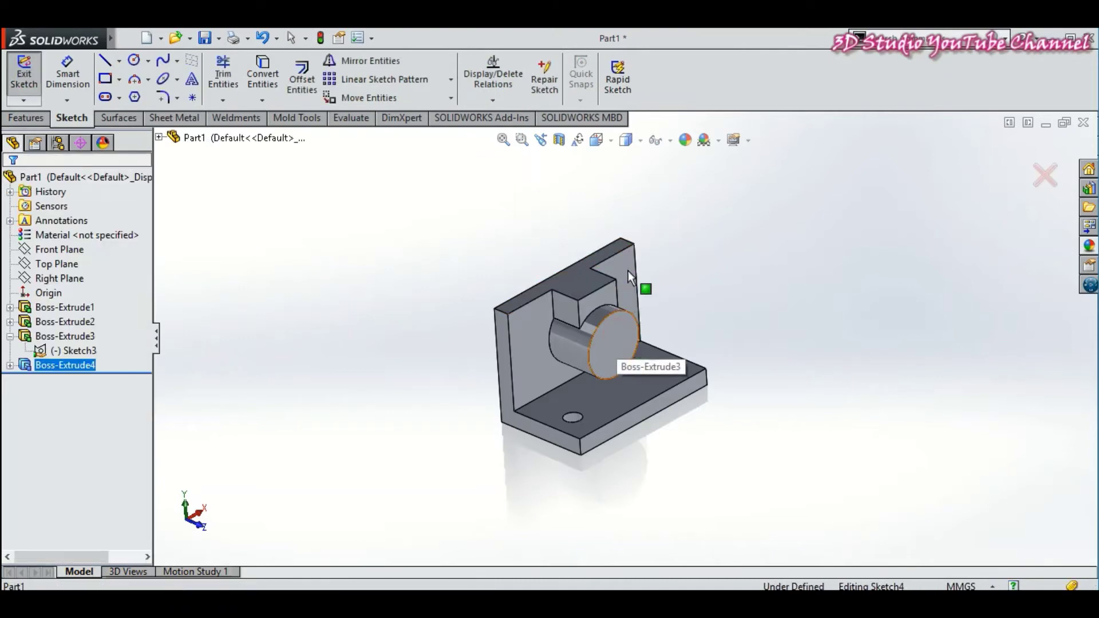
pyautogui.click(609, 143)
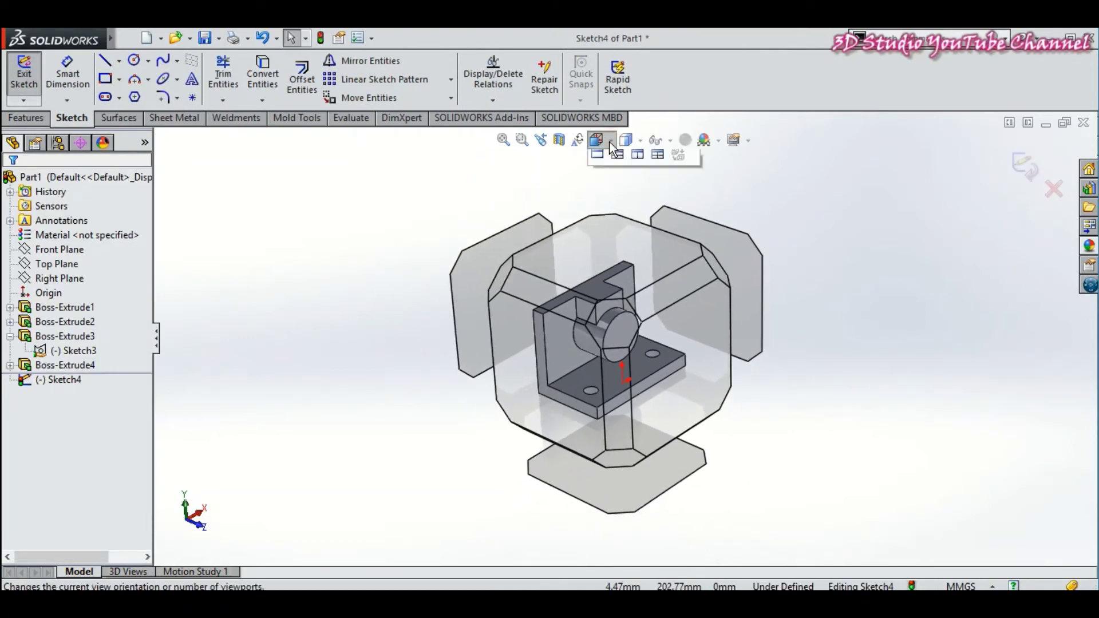
pyautogui.click(675, 217)
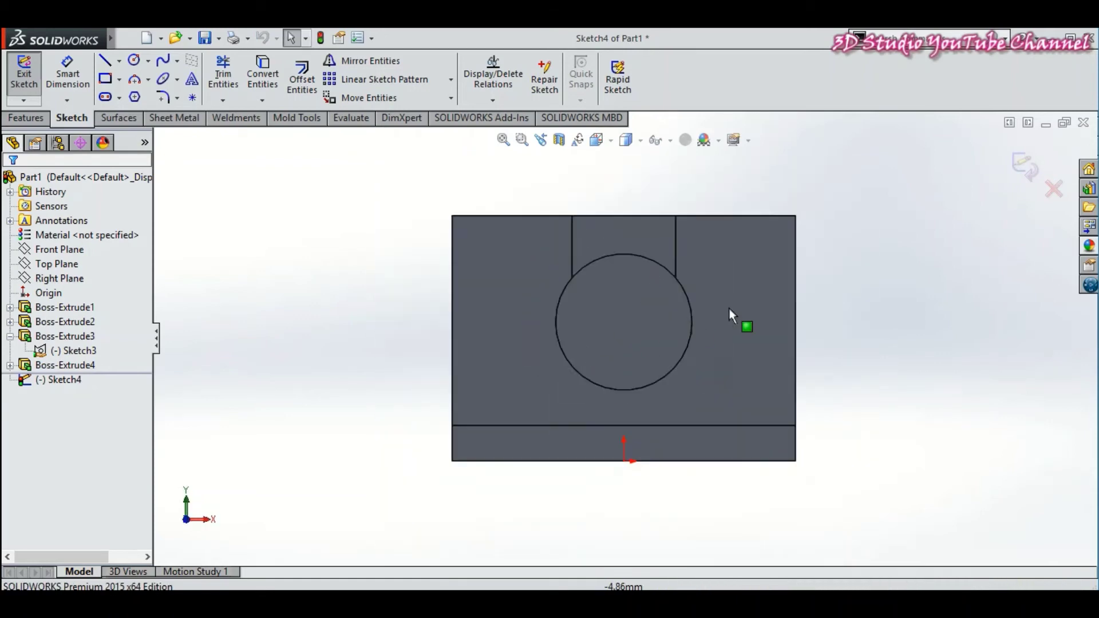
pyautogui.click(136, 62)
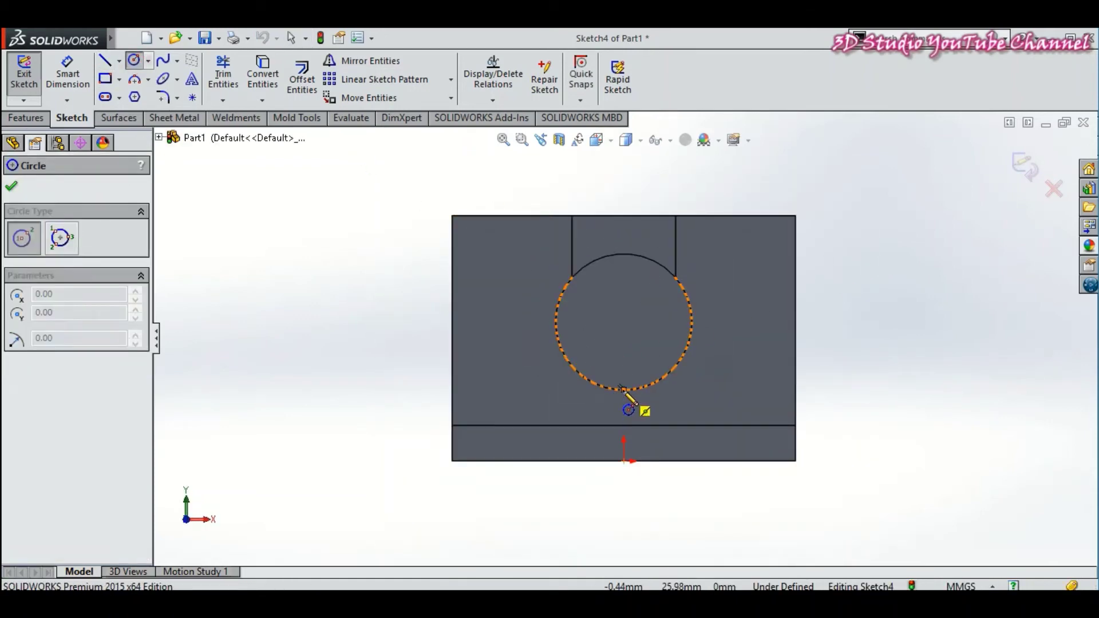
pyautogui.click(623, 323)
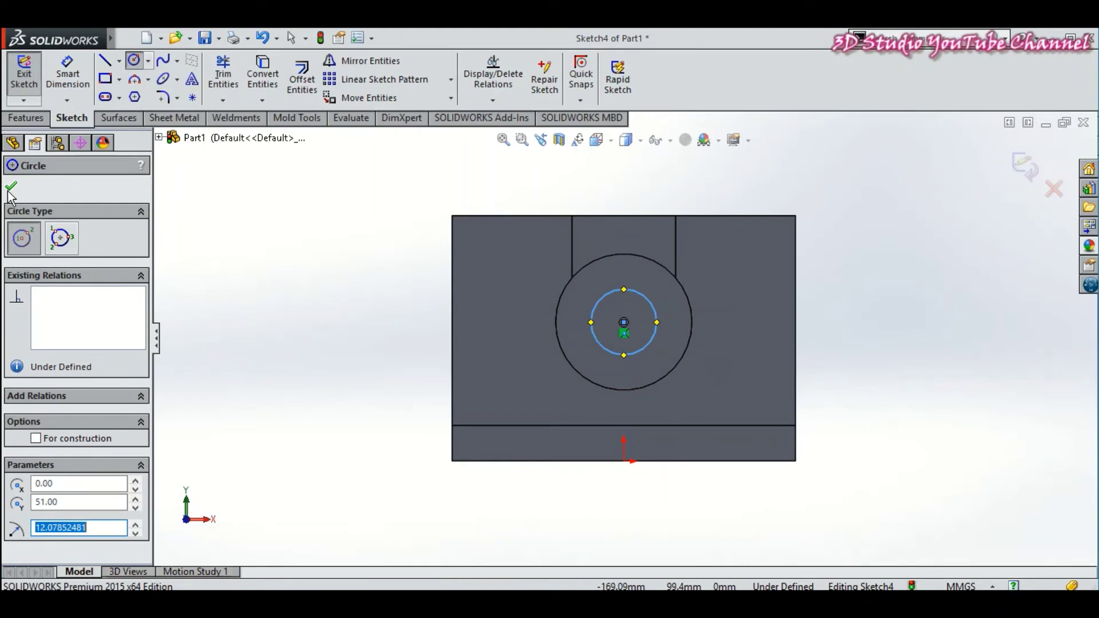
pyautogui.press('Escape')
# Step: Dimension the small circle's diameter to 30 mm
pyautogui.click(89, 78)
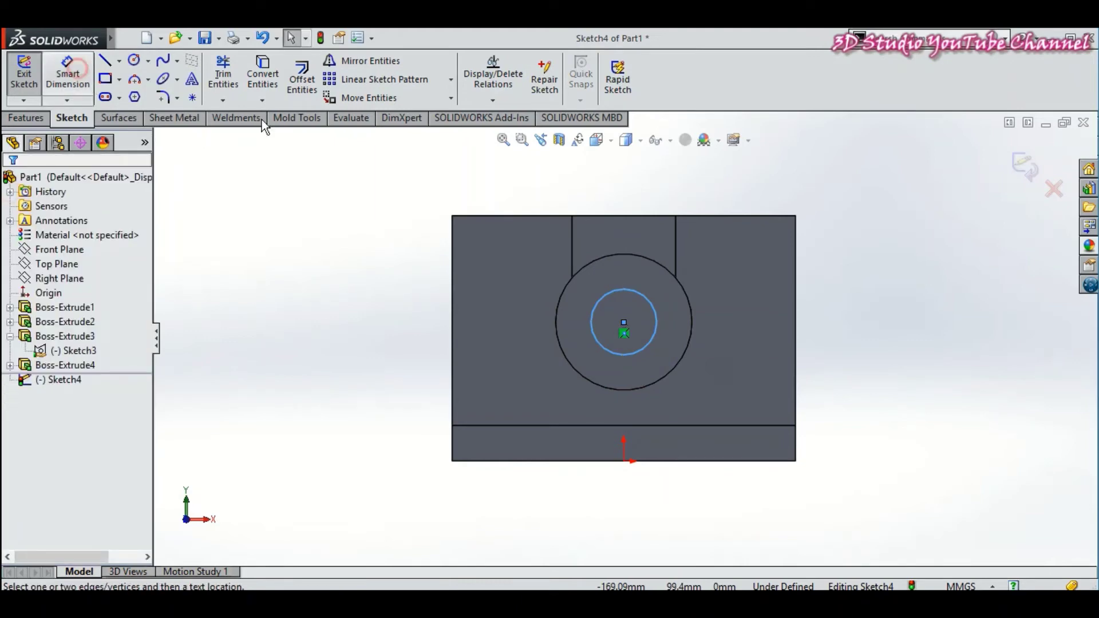
pyautogui.click(641, 294)
pyautogui.click(828, 256)
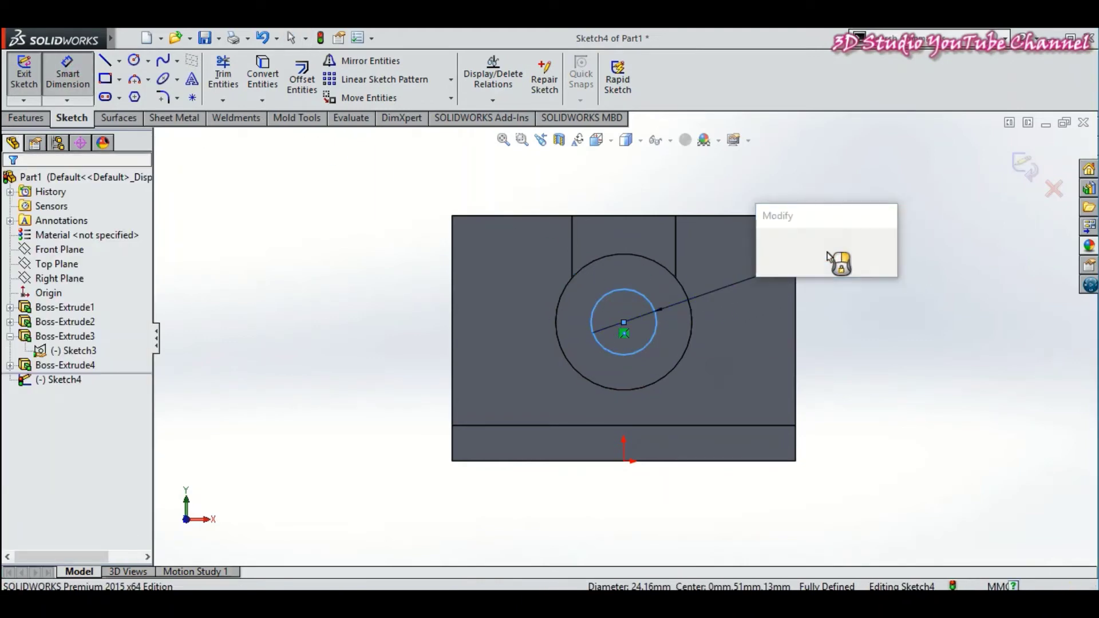
pyautogui.write('30')
pyautogui.press('Return')
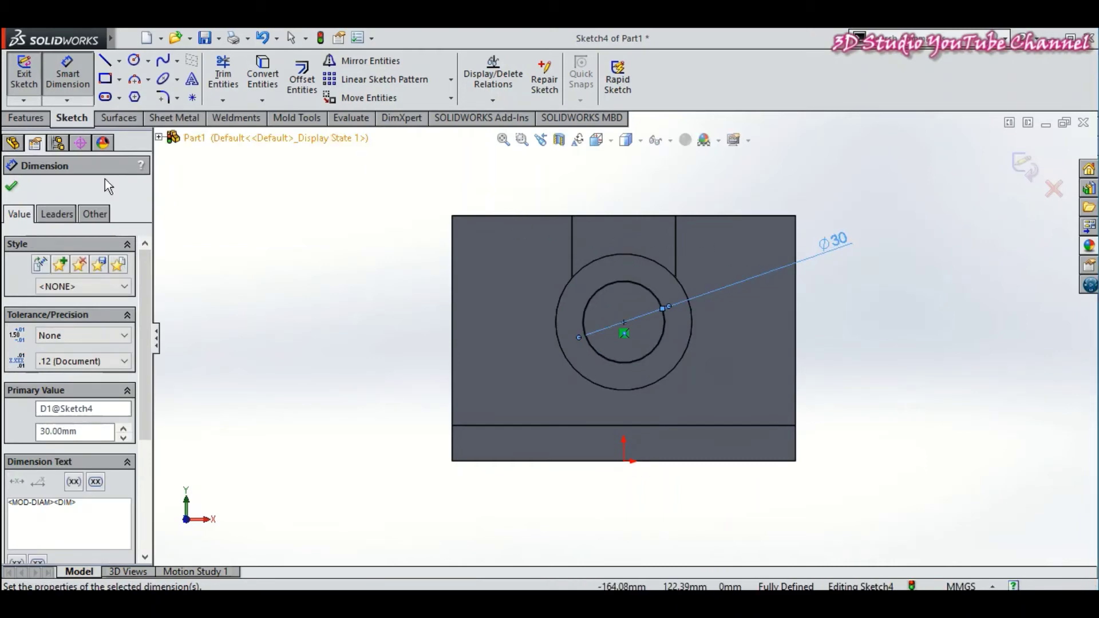
pyautogui.click(12, 186)
pyautogui.click(105, 79)
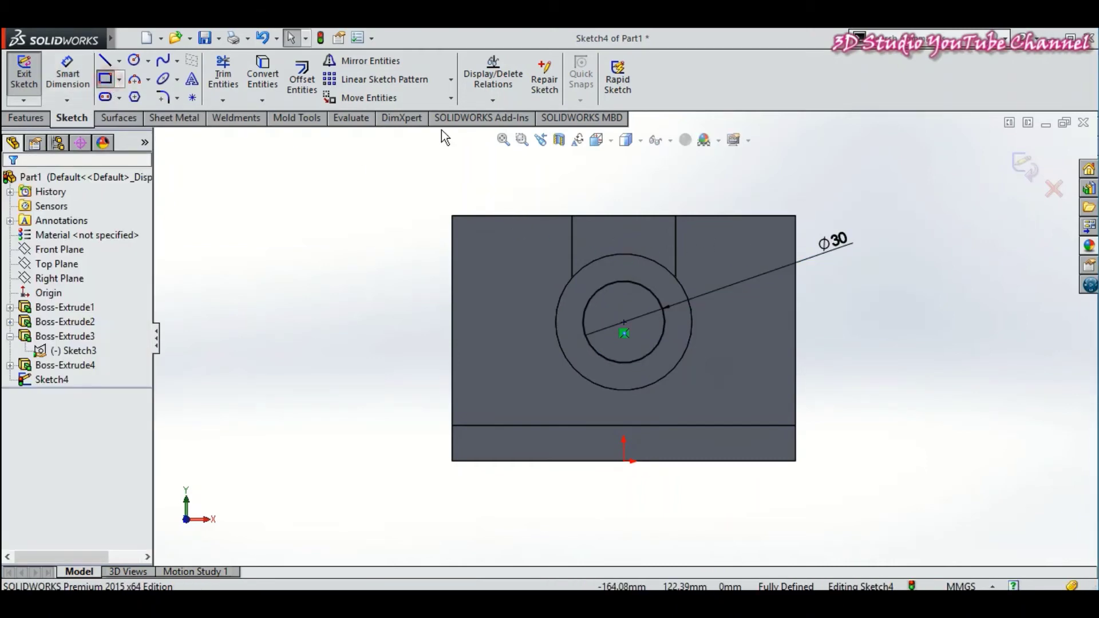
# Step: Draw a corner rectangle from the boss's top edge down above the bore
pyautogui.click(606, 217)
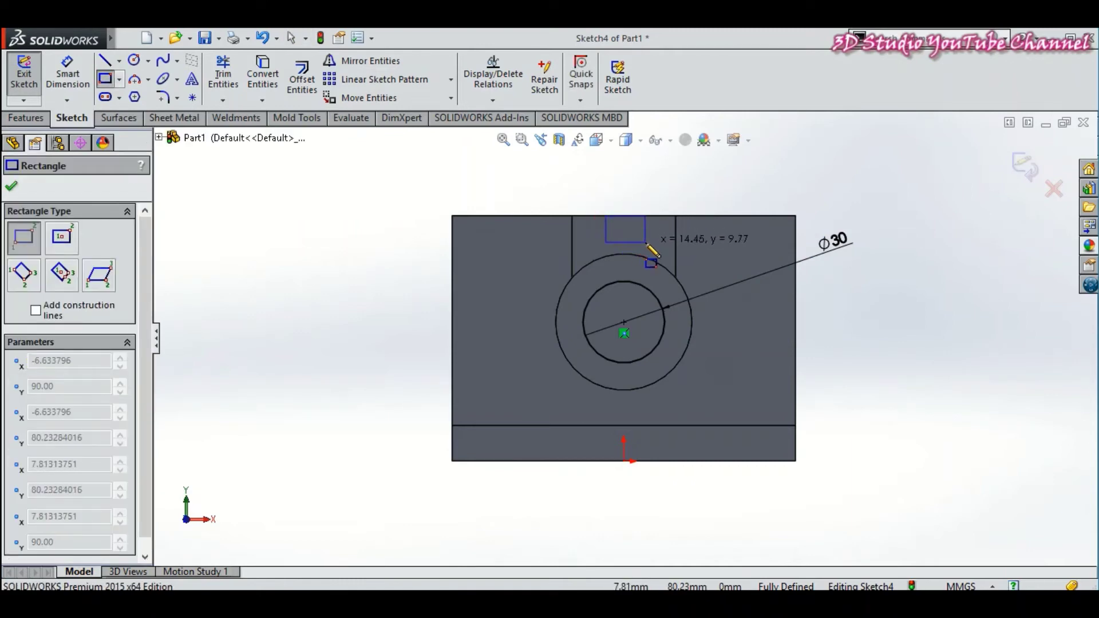
pyautogui.click(646, 243)
pyautogui.rightClick(722, 173)
pyautogui.click(740, 180)
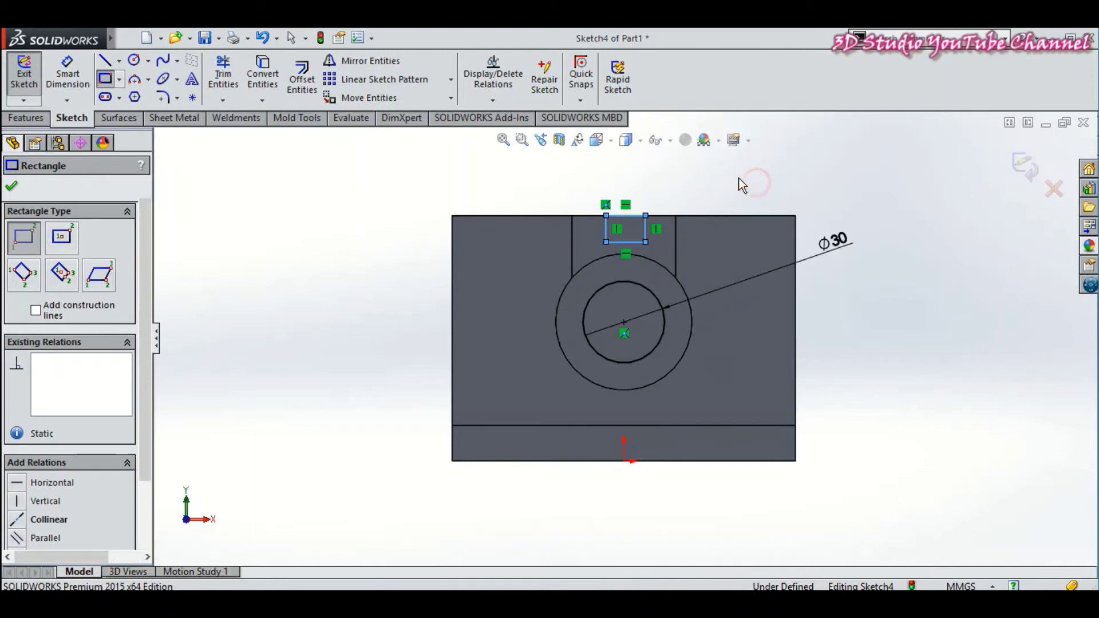
# Step: Add a vertical centreline from the bore centre up past the top edge
pyautogui.click(119, 61)
pyautogui.click(147, 94)
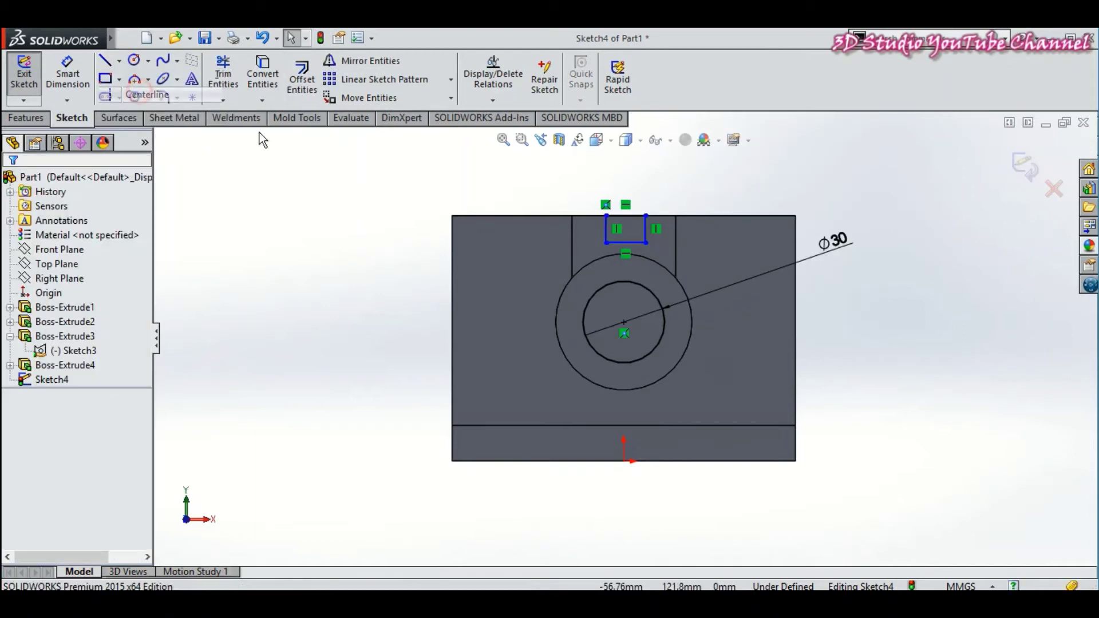
pyautogui.click(624, 322)
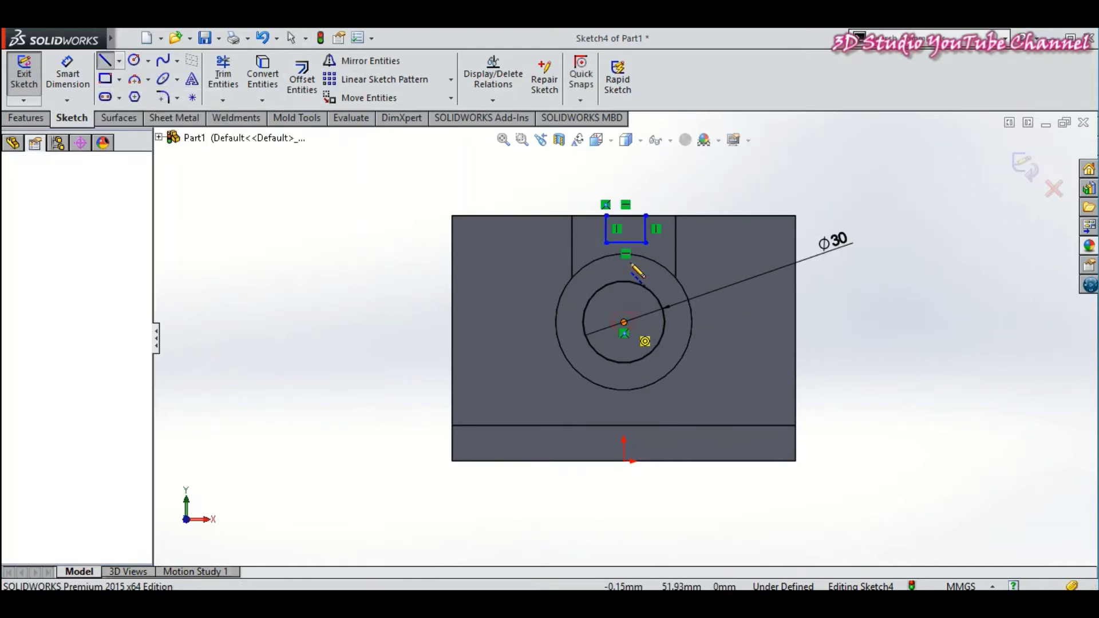
pyautogui.click(624, 171)
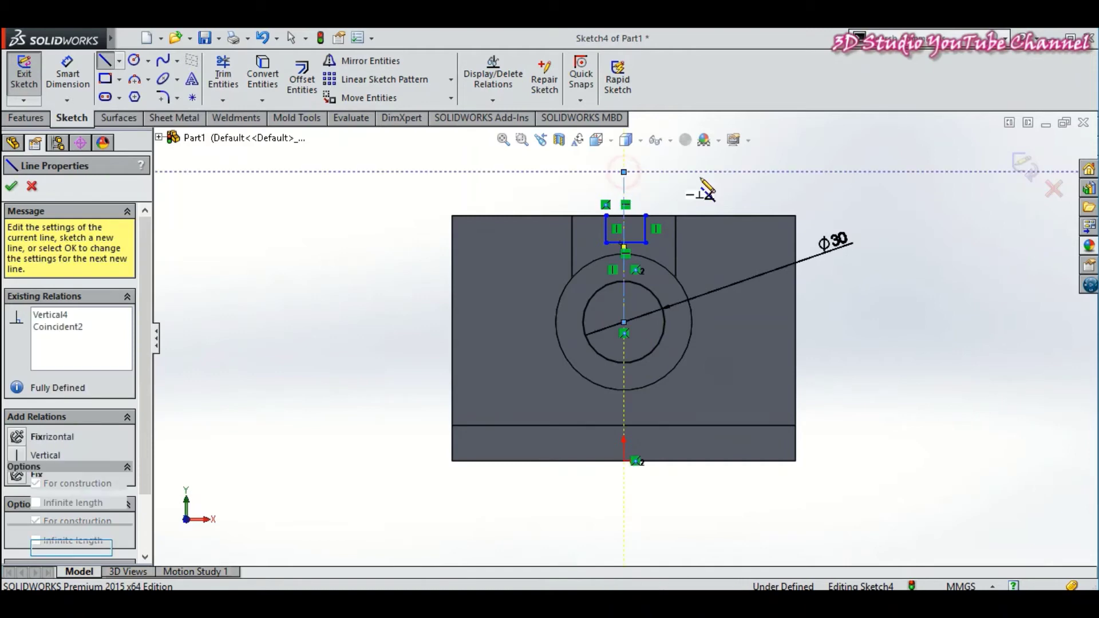
pyautogui.rightClick(707, 185)
pyautogui.click(712, 187)
pyautogui.scroll(-1, 709, 171)
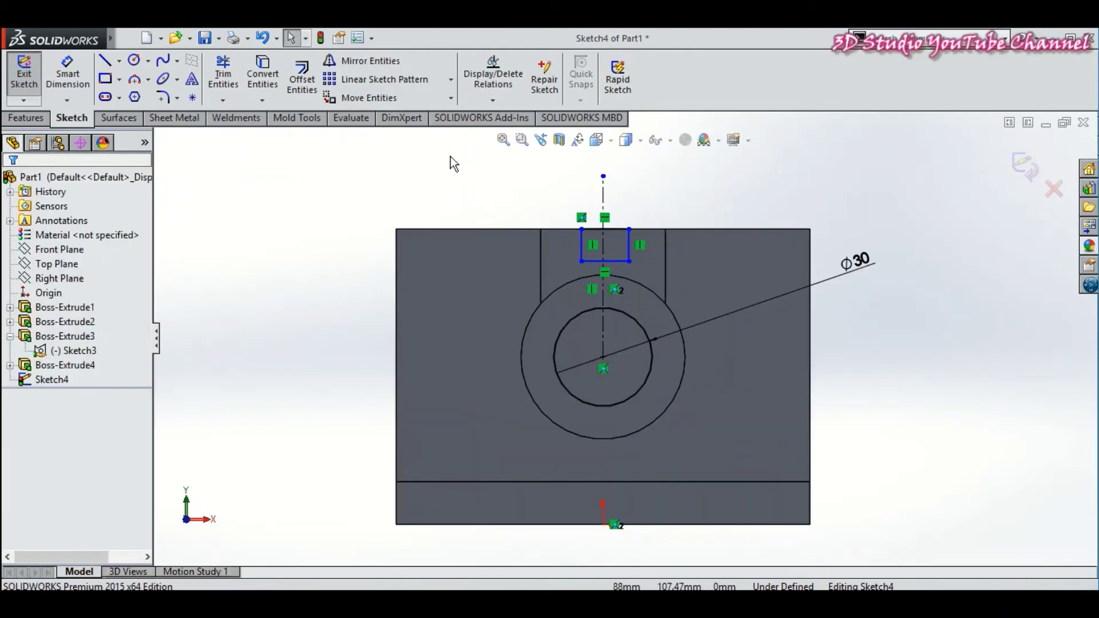
# Step: Dimension the rectangle width to 18 mm, then select both sides and the centreline
pyautogui.click(67, 73)
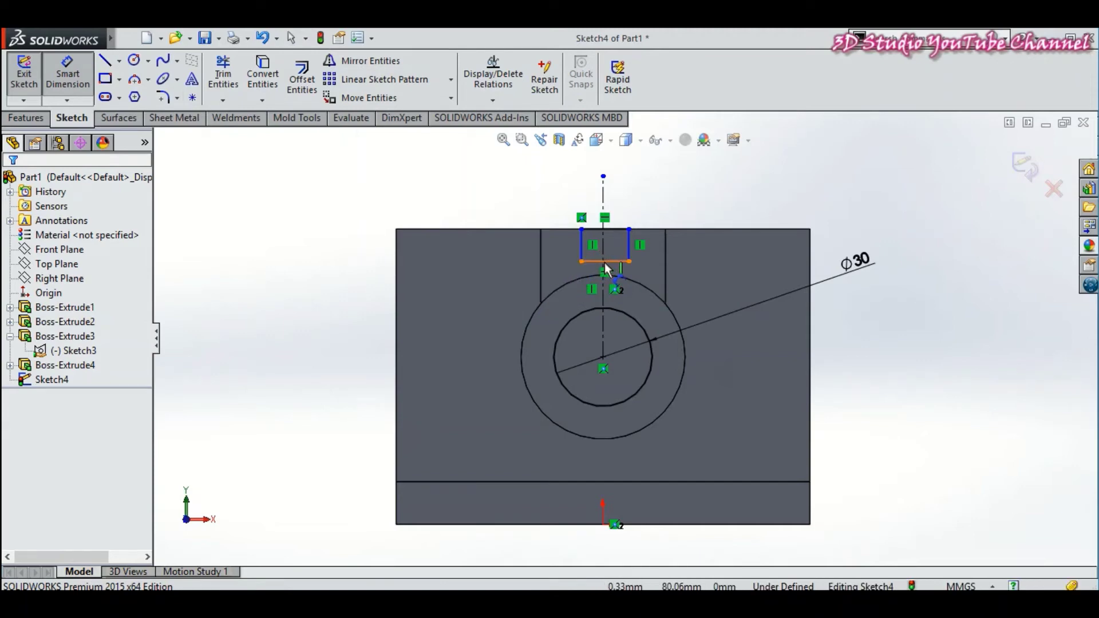
pyautogui.click(608, 229)
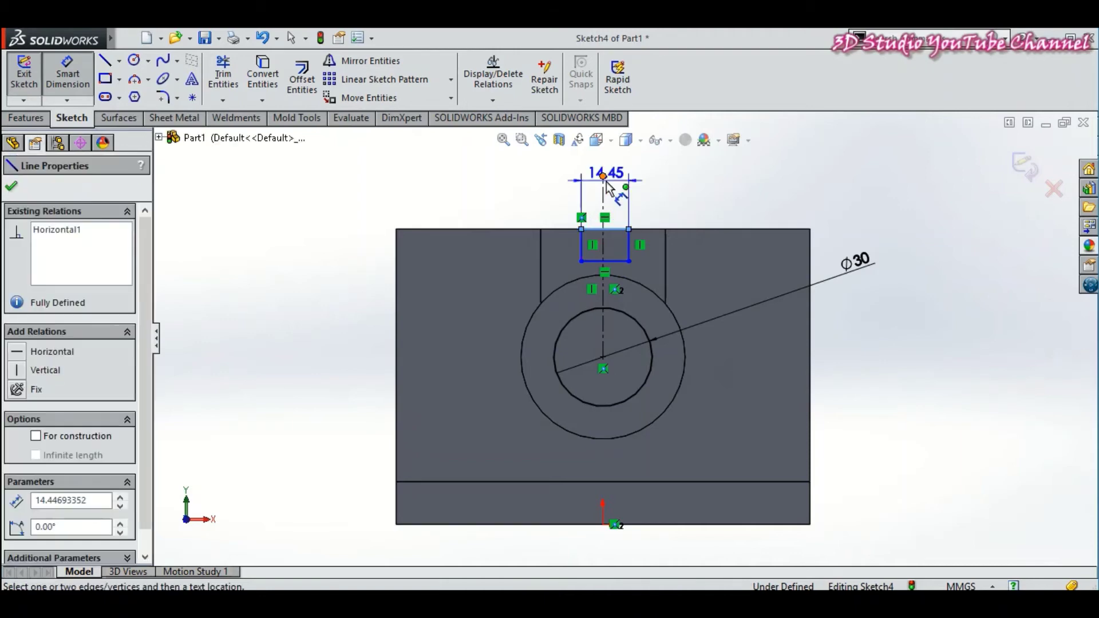
pyautogui.click(607, 167)
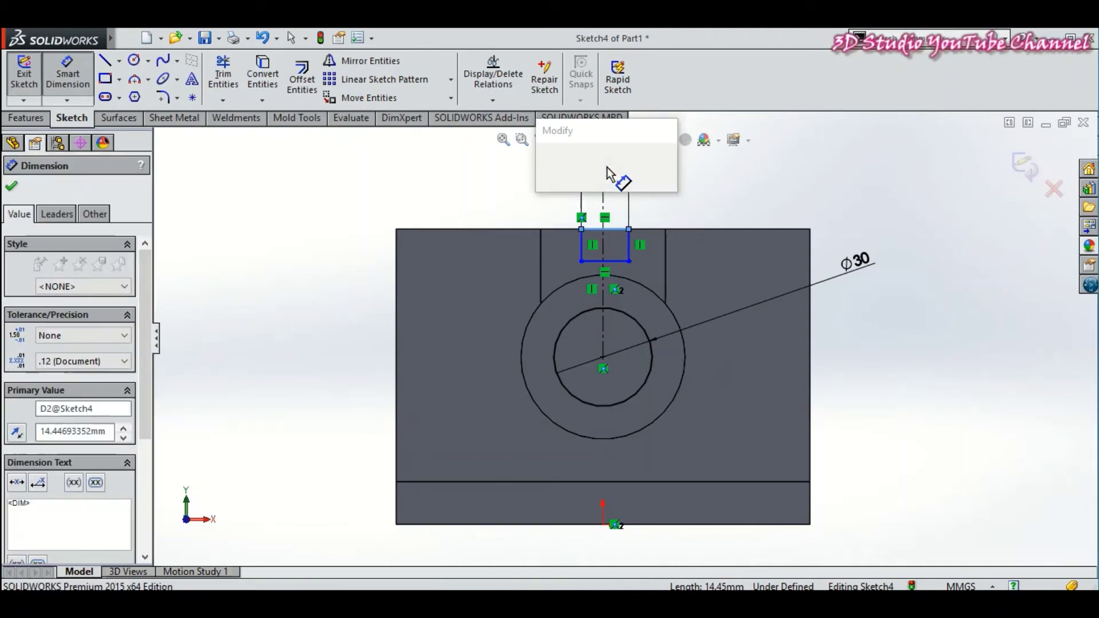
pyautogui.write('18')
pyautogui.press('Return')
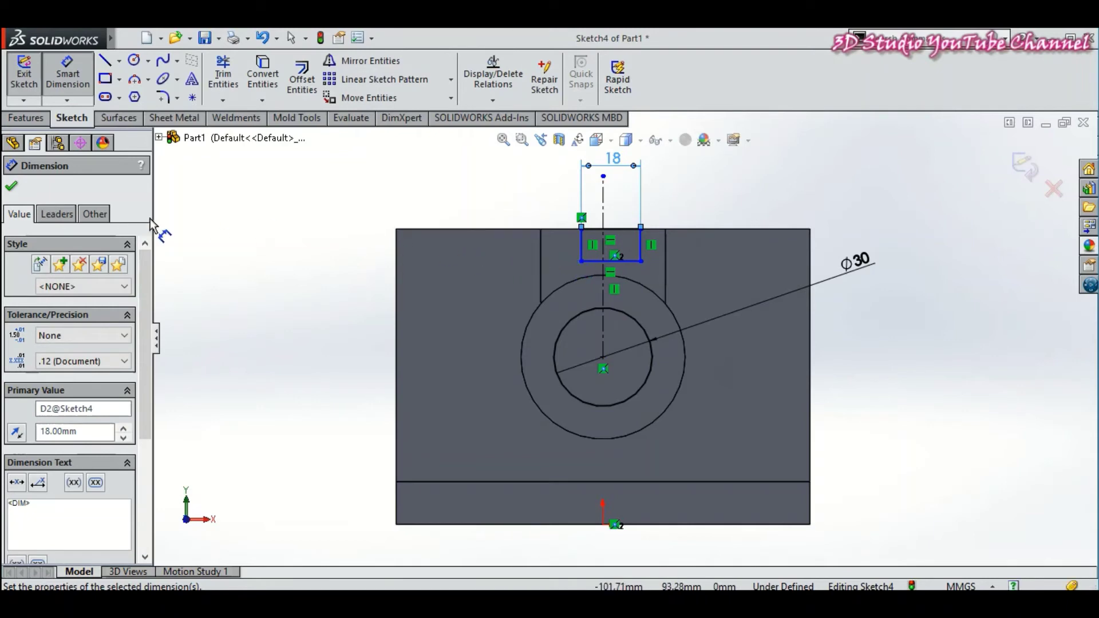
pyautogui.click(12, 188)
pyautogui.press('Escape')
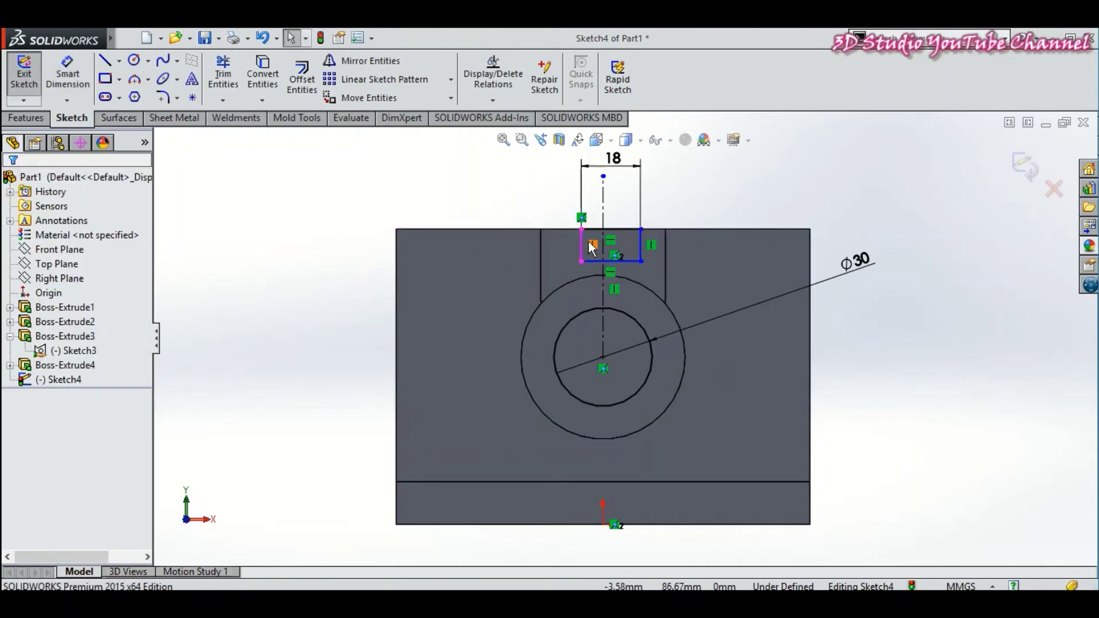
pyautogui.click(603, 252)
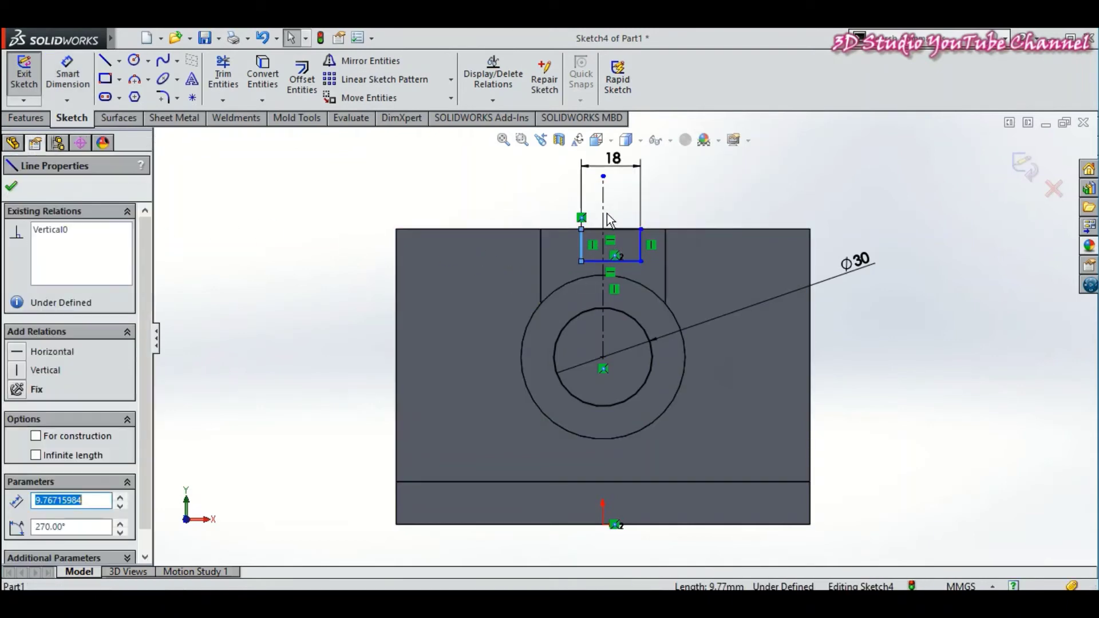
pyautogui.keyDown('ctrl'); pyautogui.click(647, 248); pyautogui.keyUp('ctrl')
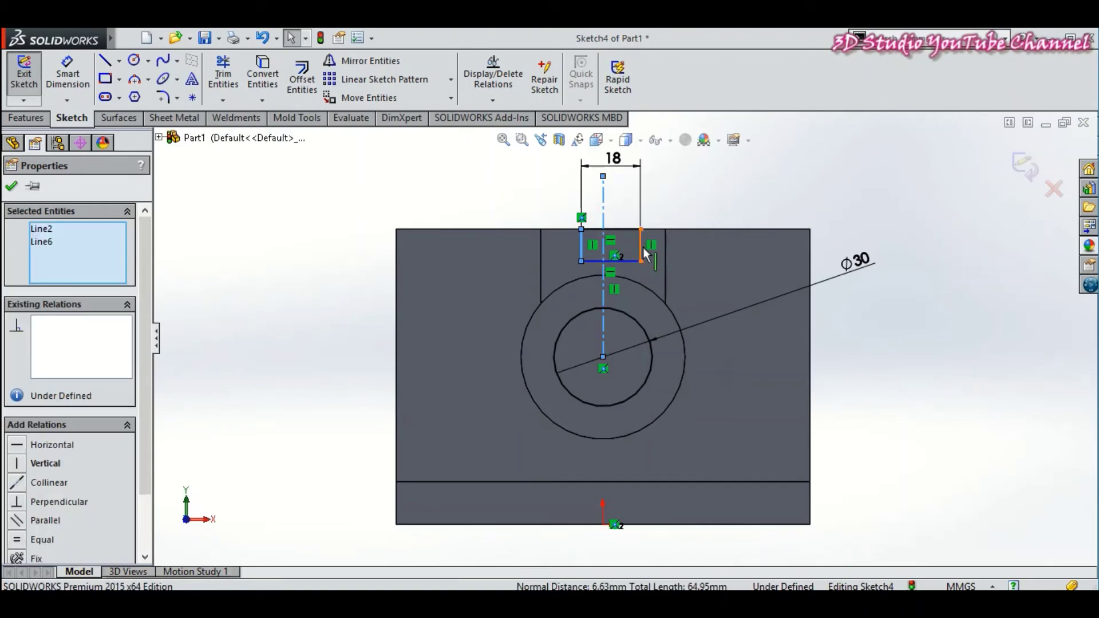
pyautogui.keyDown('ctrl'); pyautogui.click(654, 240); pyautogui.keyUp('ctrl')
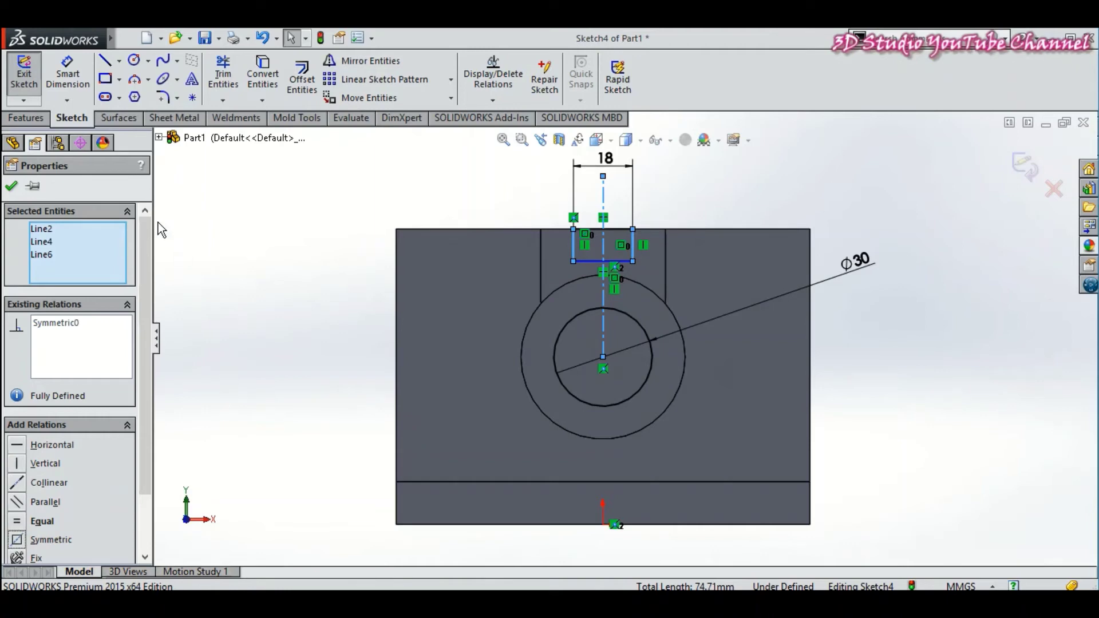
# Step: Make the rectangle sides symmetric and dimension the slot depth to 10 mm
pyautogui.click(11, 186)
pyautogui.click(75, 70)
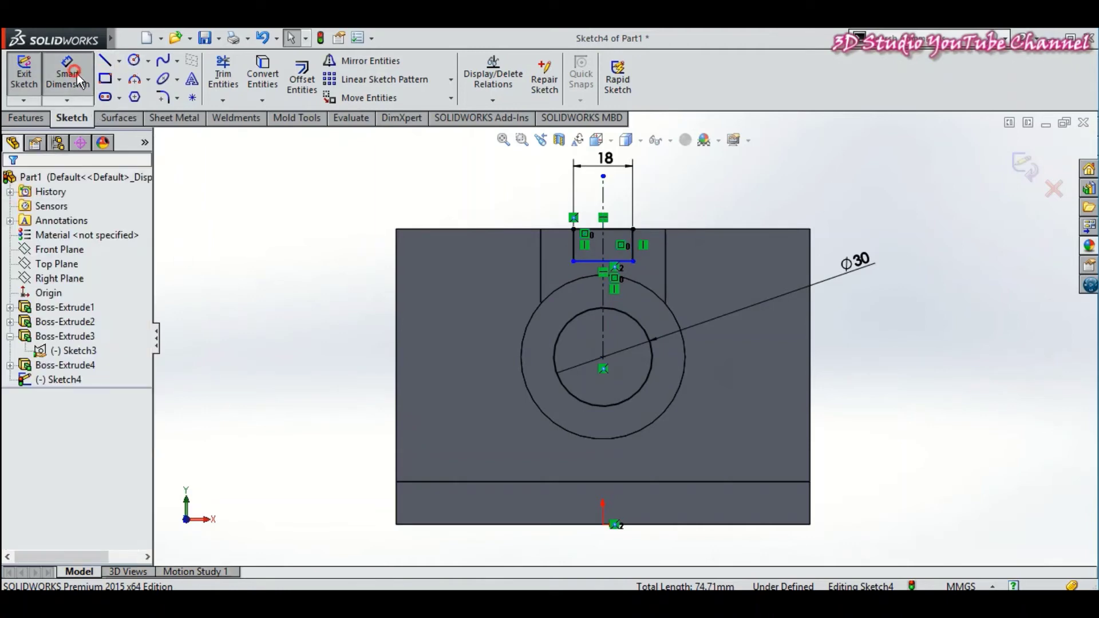
pyautogui.click(665, 256)
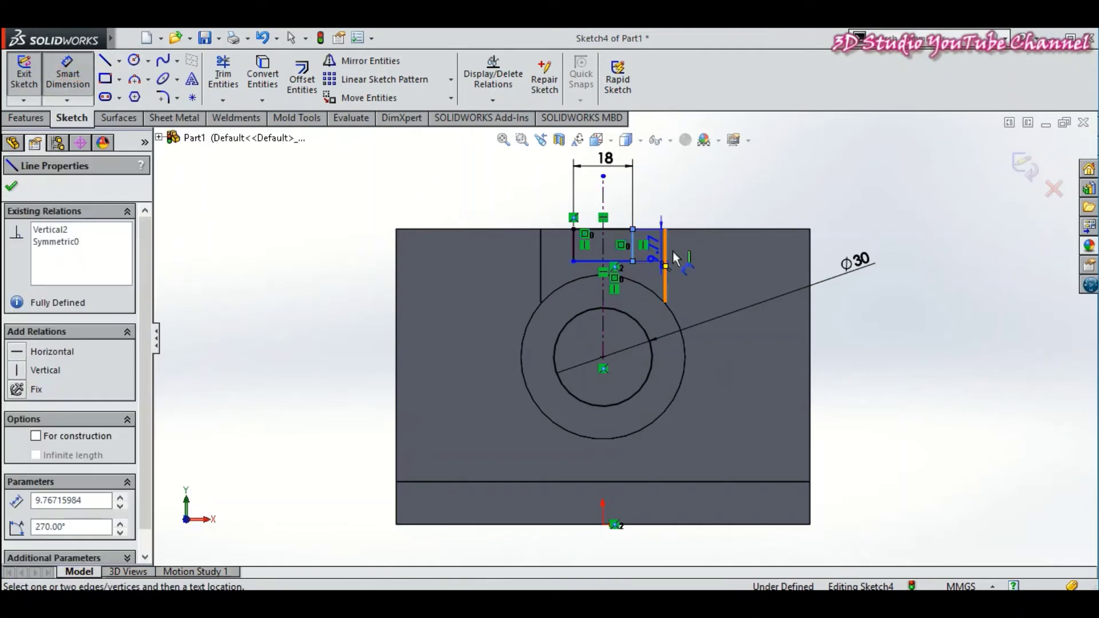
pyautogui.click(689, 254)
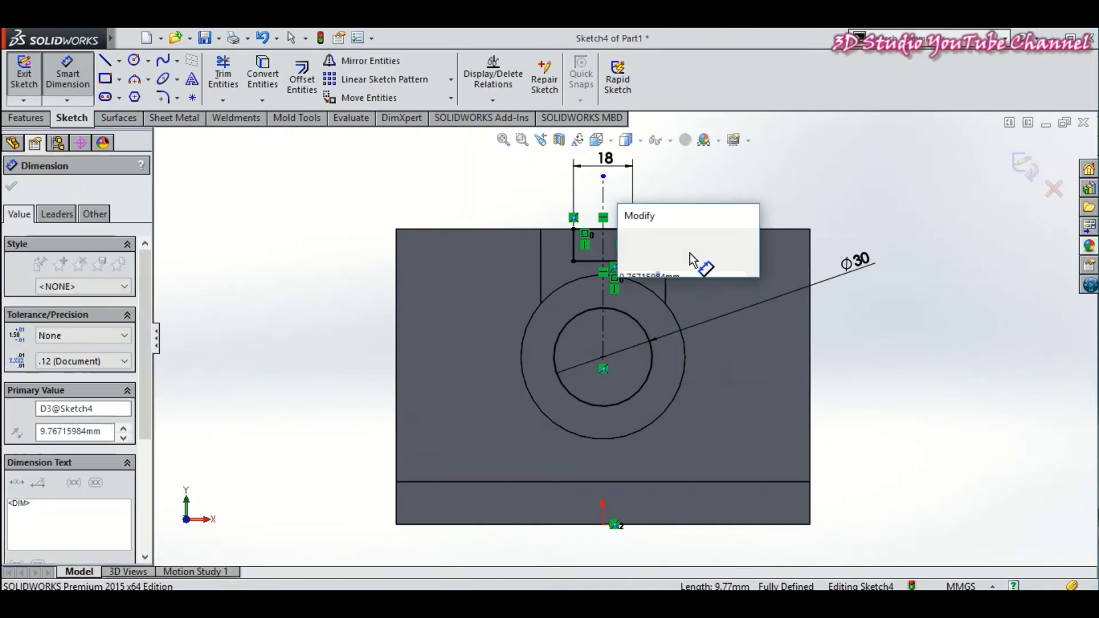
pyautogui.write('10')
pyautogui.press('Return')
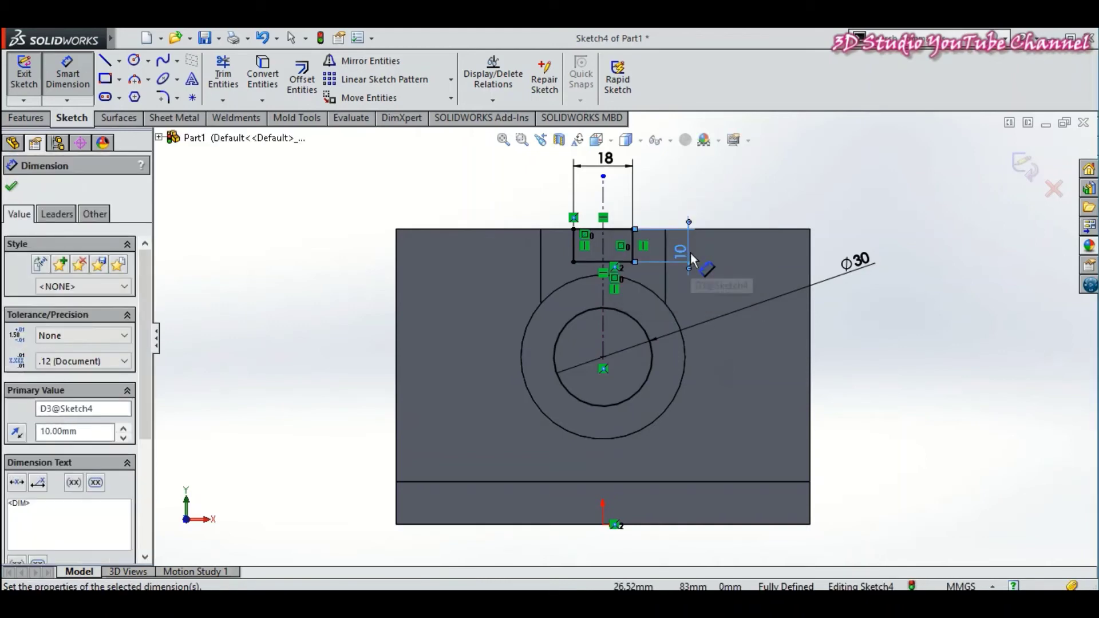
pyautogui.click(14, 187)
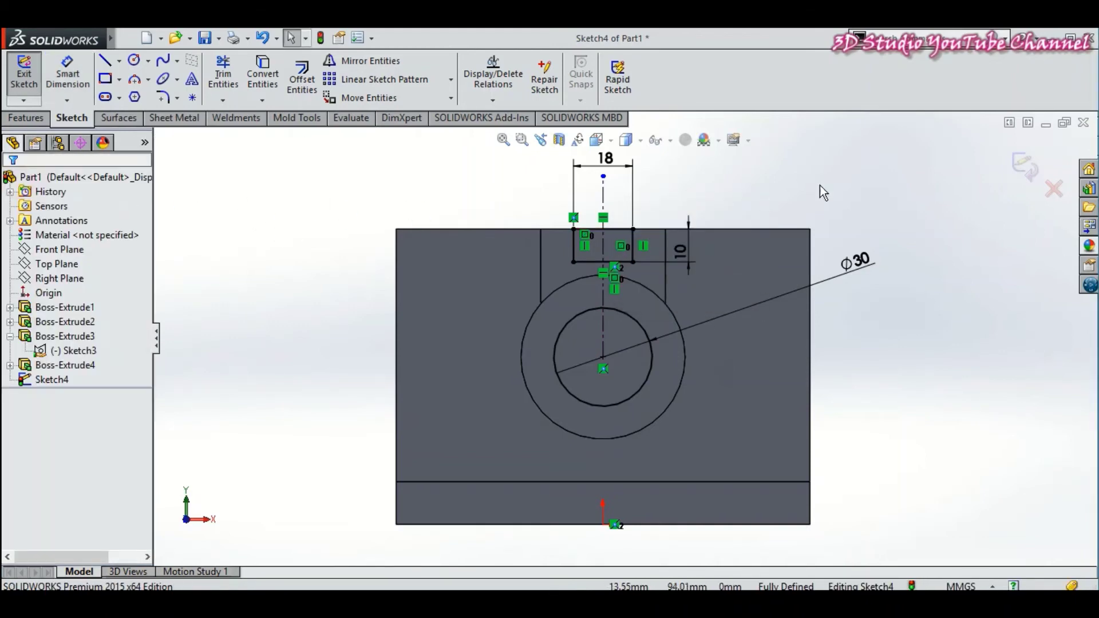
# Step: Extrude-cut Sketch4 Through All to bore the Ø30 mm hole and slot
pyautogui.click(1021, 168)
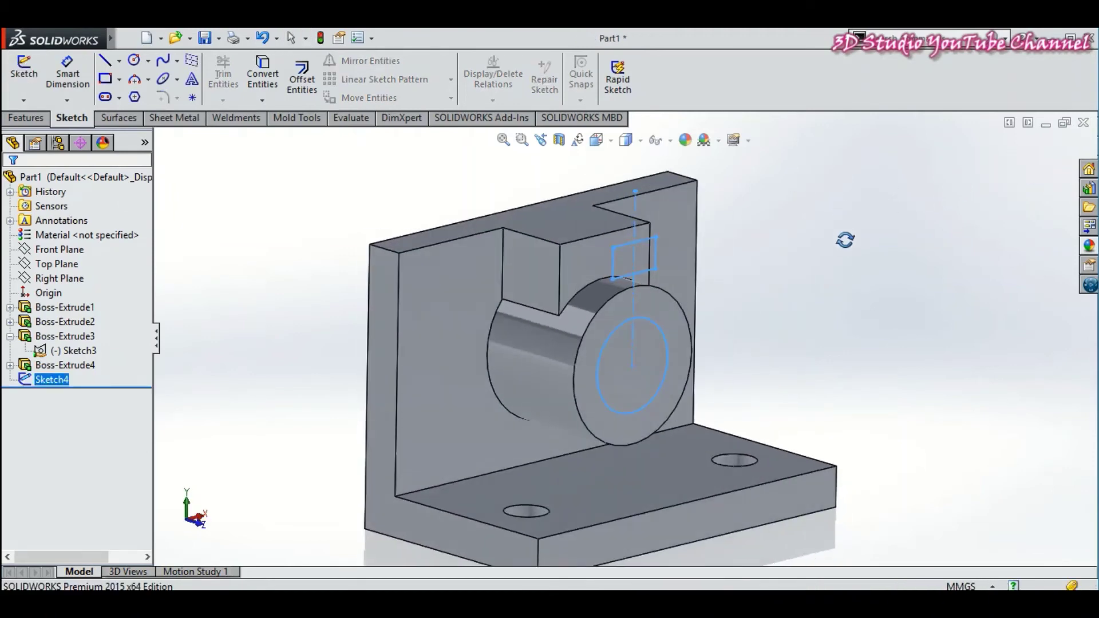
pyautogui.click(846, 253)
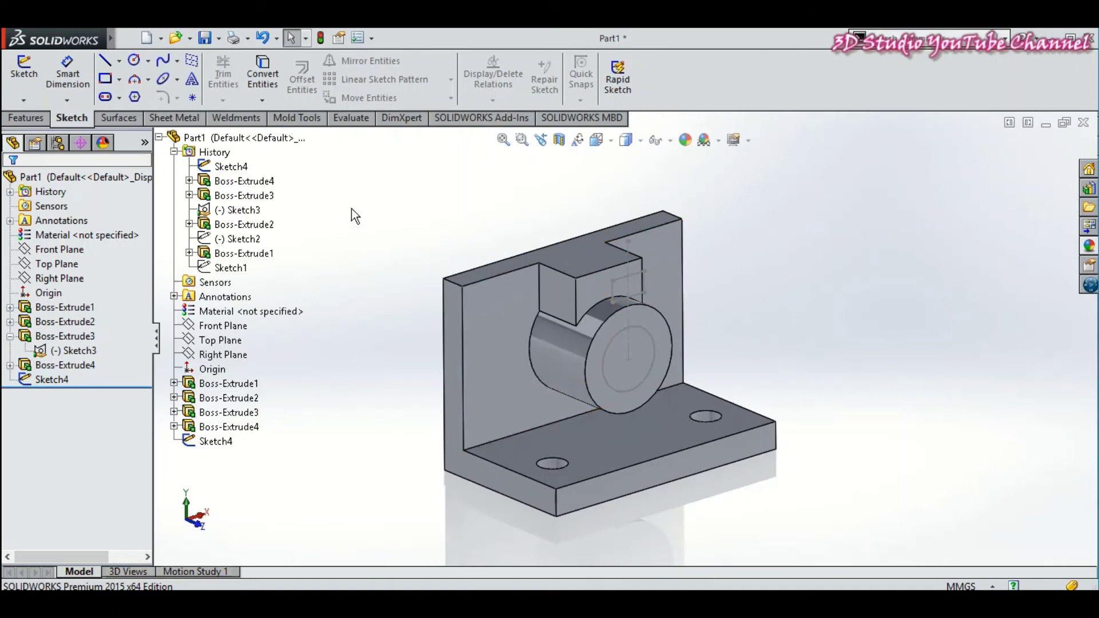
pyautogui.click(51, 379)
pyautogui.click(51, 380)
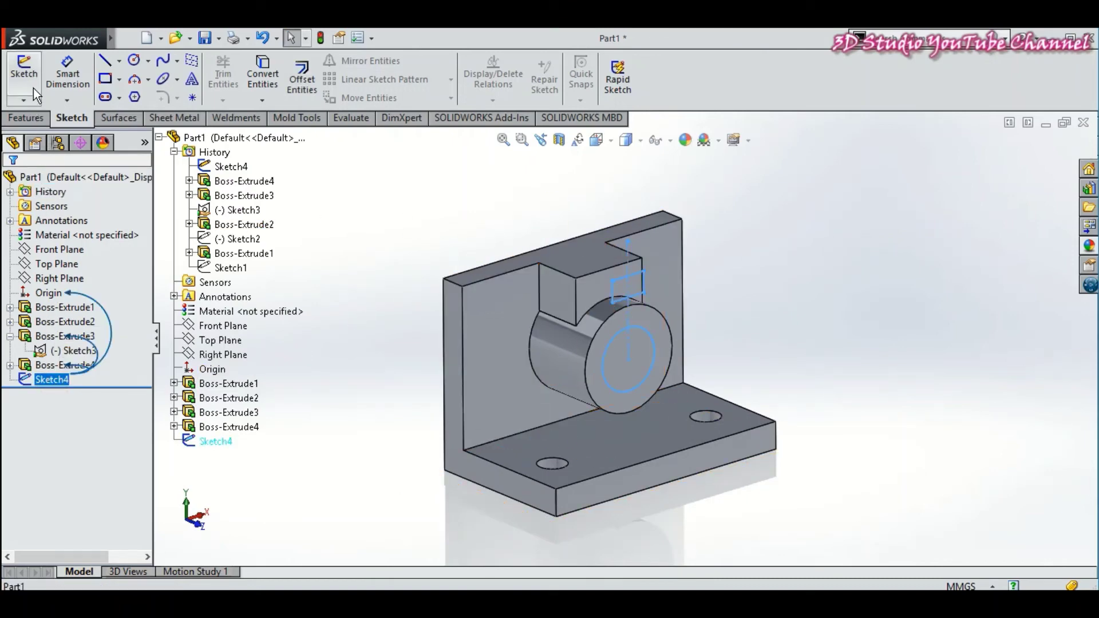
pyautogui.click(30, 118)
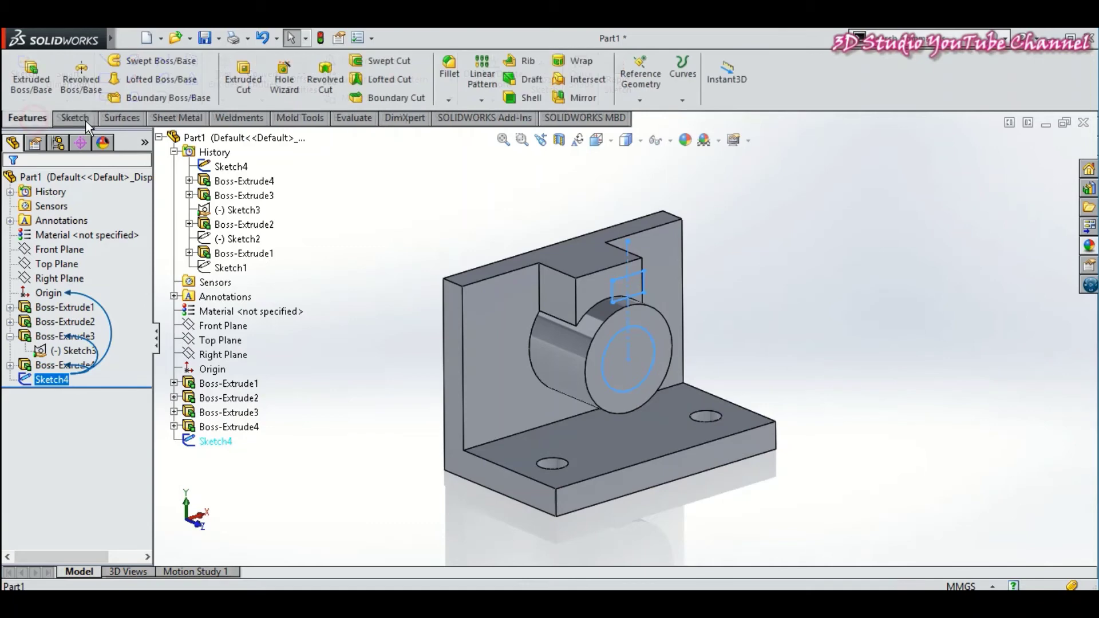
pyautogui.click(245, 78)
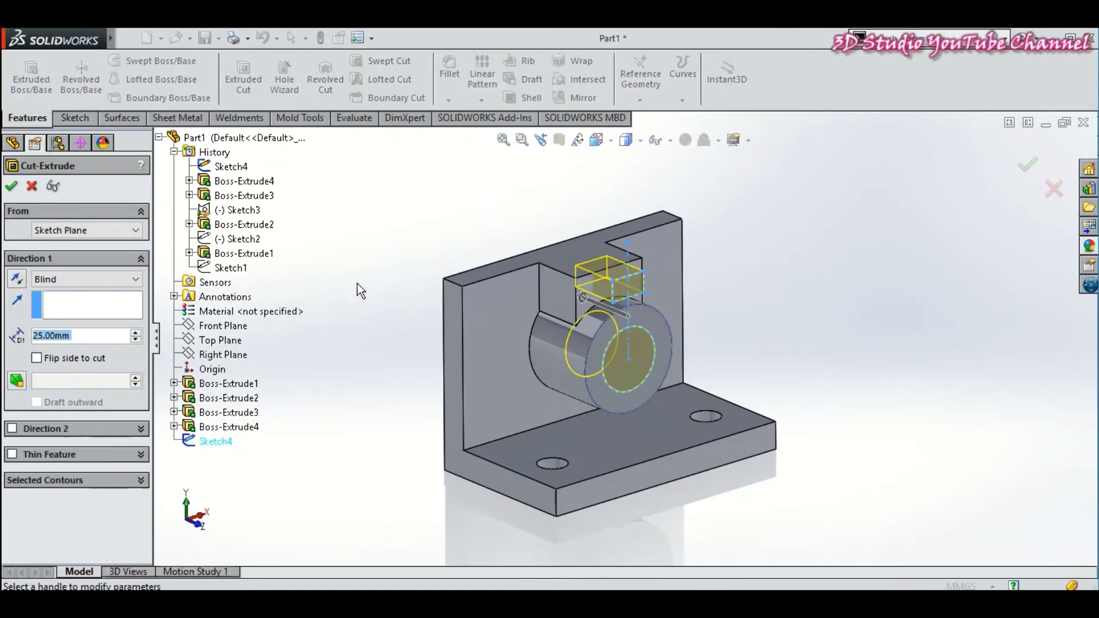
pyautogui.click(97, 278)
pyautogui.click(80, 310)
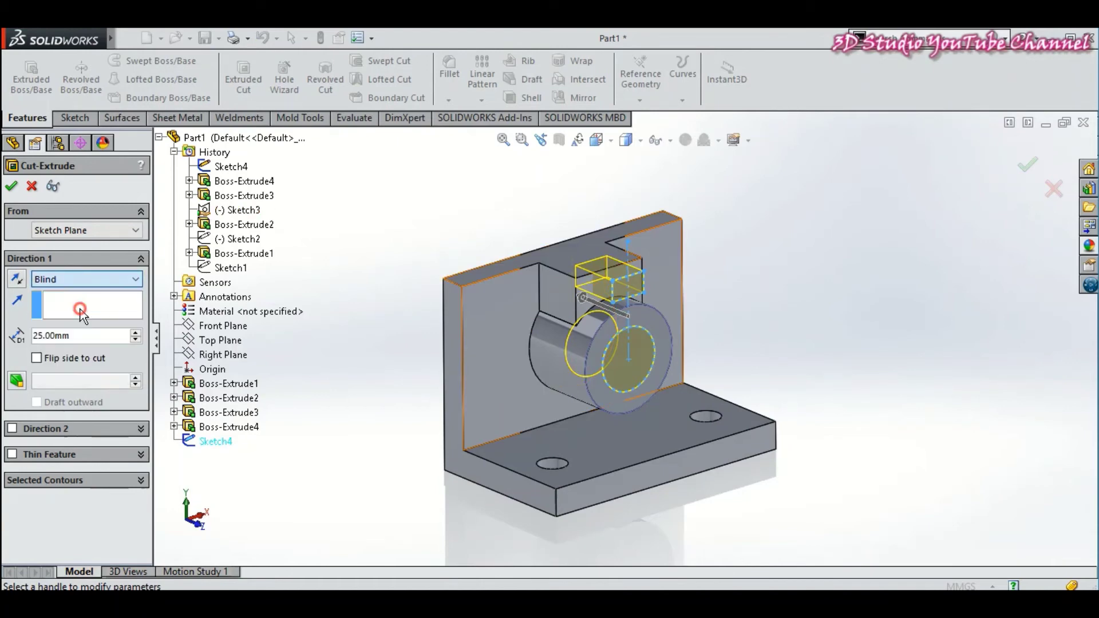
pyautogui.click(13, 188)
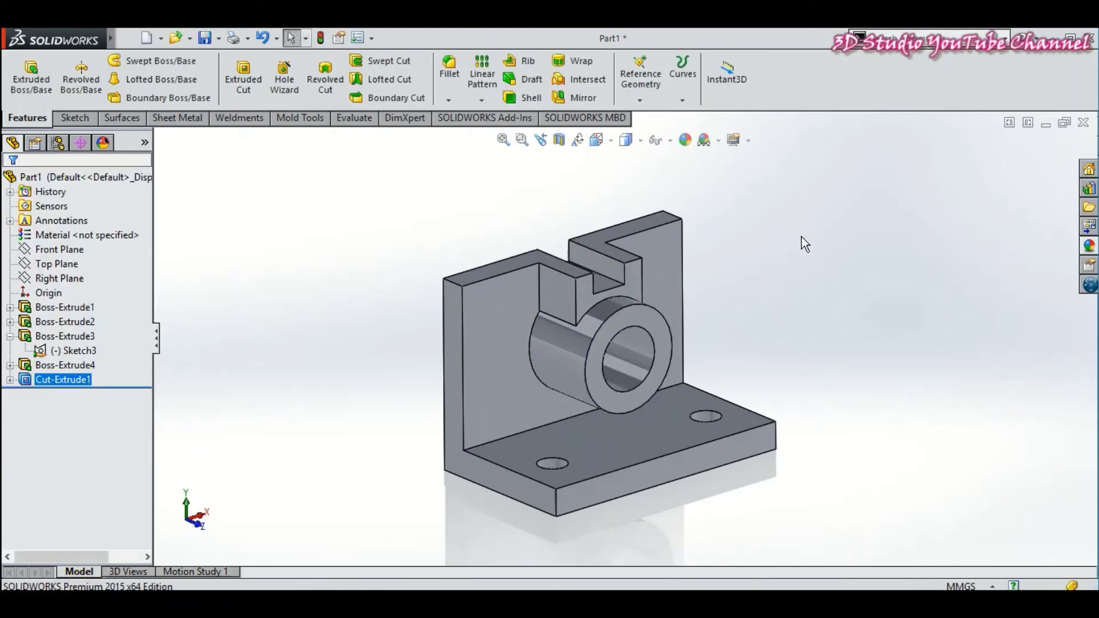
pyautogui.moveTo(801, 237)
pyautogui.mouseDown(button='middle')
pyautogui.moveTo(749, 255)
pyautogui.moveTo(792, 294)
pyautogui.moveTo(783, 238)
pyautogui.moveTo(737, 225)
pyautogui.moveTo(782, 233)
pyautogui.moveTo(831, 206)
pyautogui.moveTo(819, 285)
pyautogui.moveTo(791, 283)
pyautogui.moveTo(804, 260)
pyautogui.moveTo(809, 270)
pyautogui.mouseUp(button='middle')
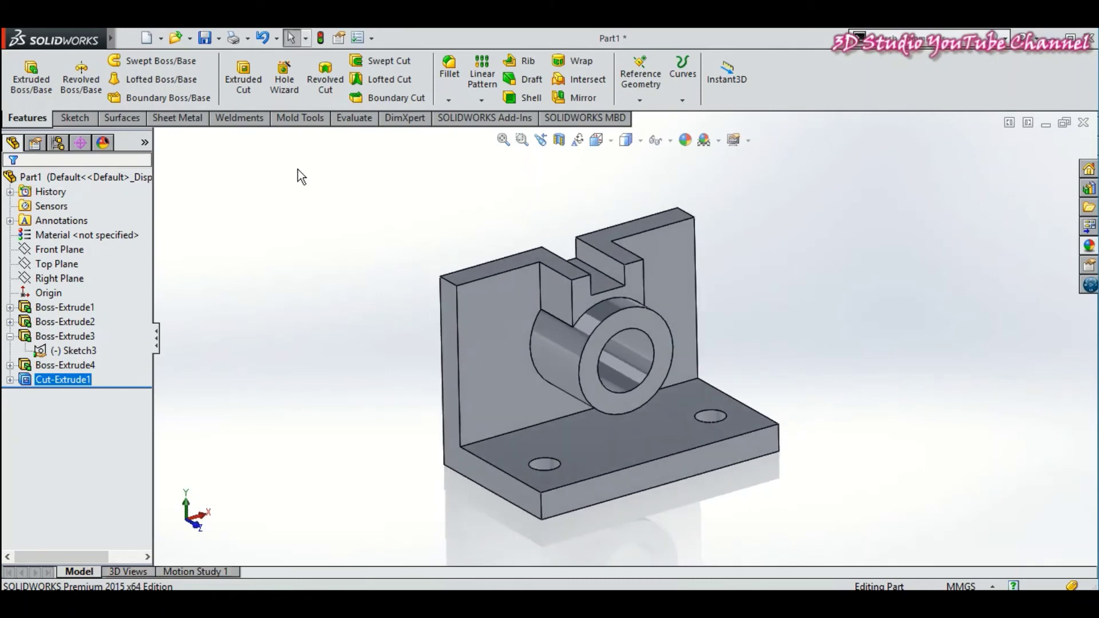
# Step: Fillet the upright wall's two top corner edges with a 25 mm radius
pyautogui.click(448, 73)
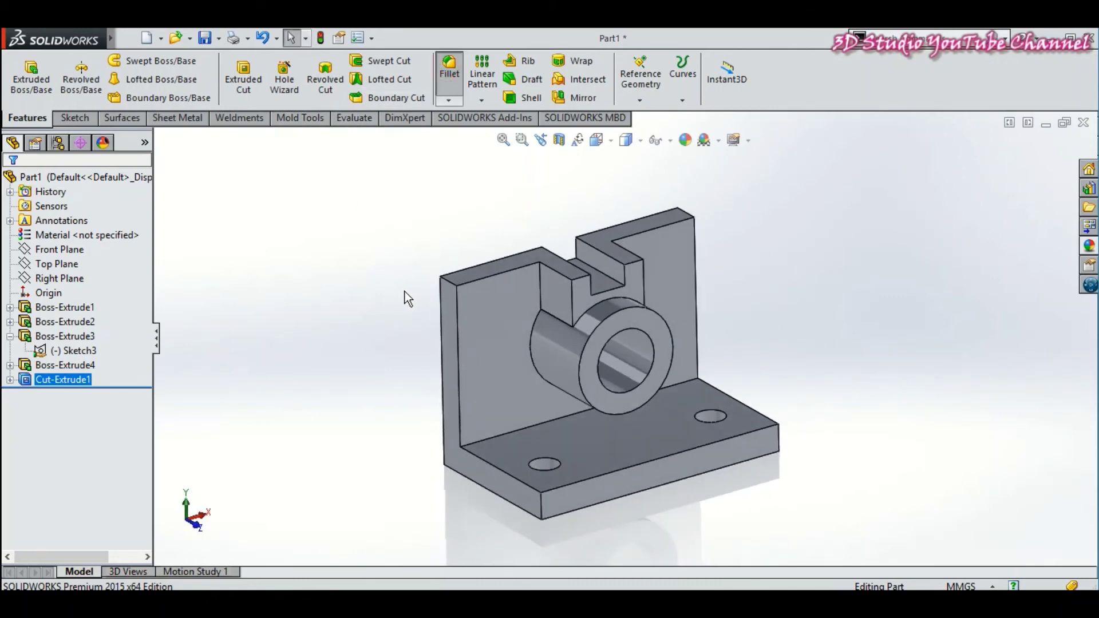
pyautogui.click(447, 284)
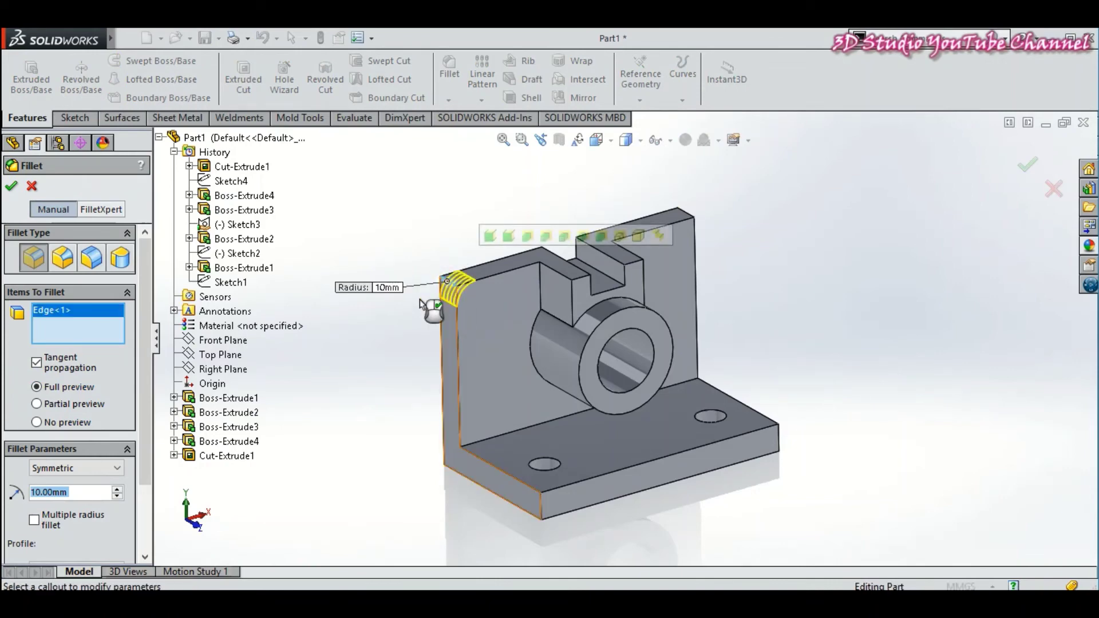
pyautogui.click(684, 212)
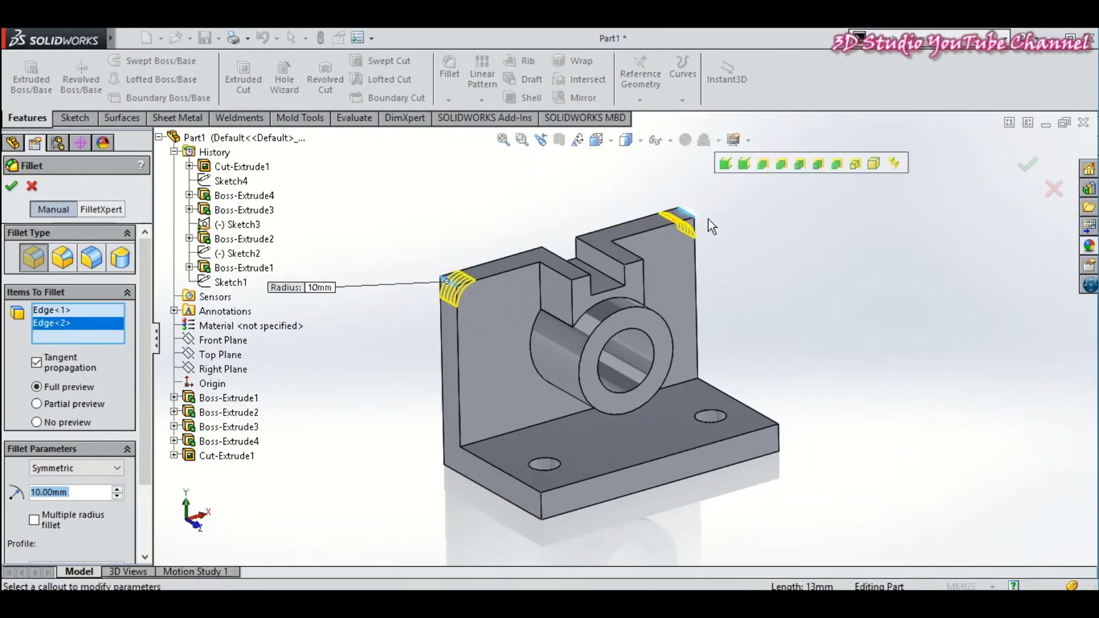
pyautogui.click(75, 493)
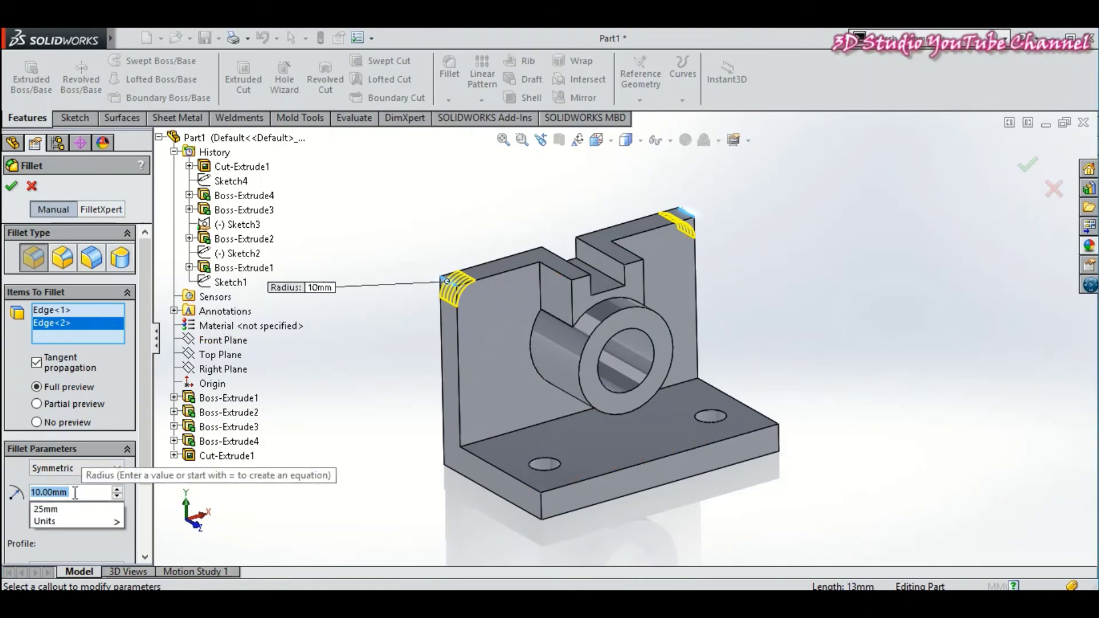
pyautogui.write('25')
pyautogui.press('Return')
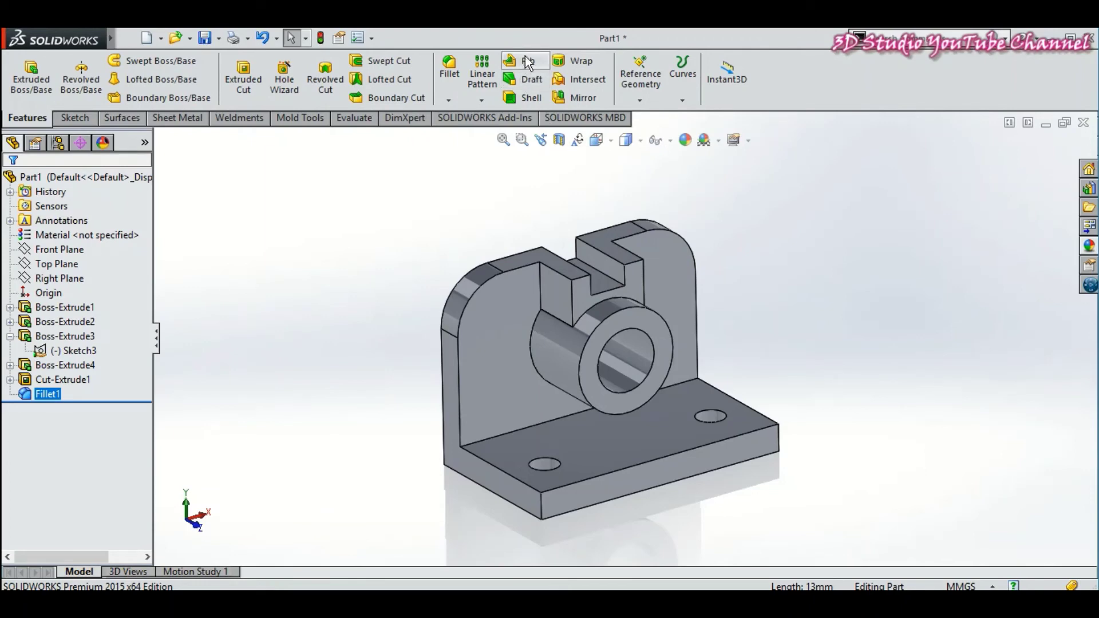
# Step: Start a rib sketch on the Right Plane, viewed normal to it
pyautogui.click(527, 62)
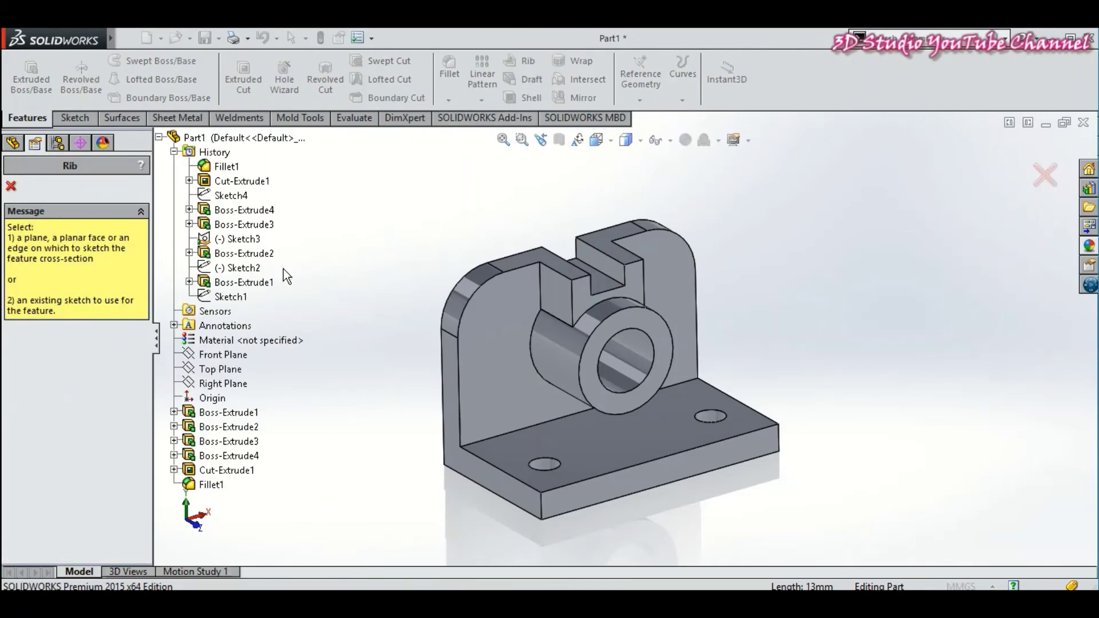
pyautogui.click(218, 382)
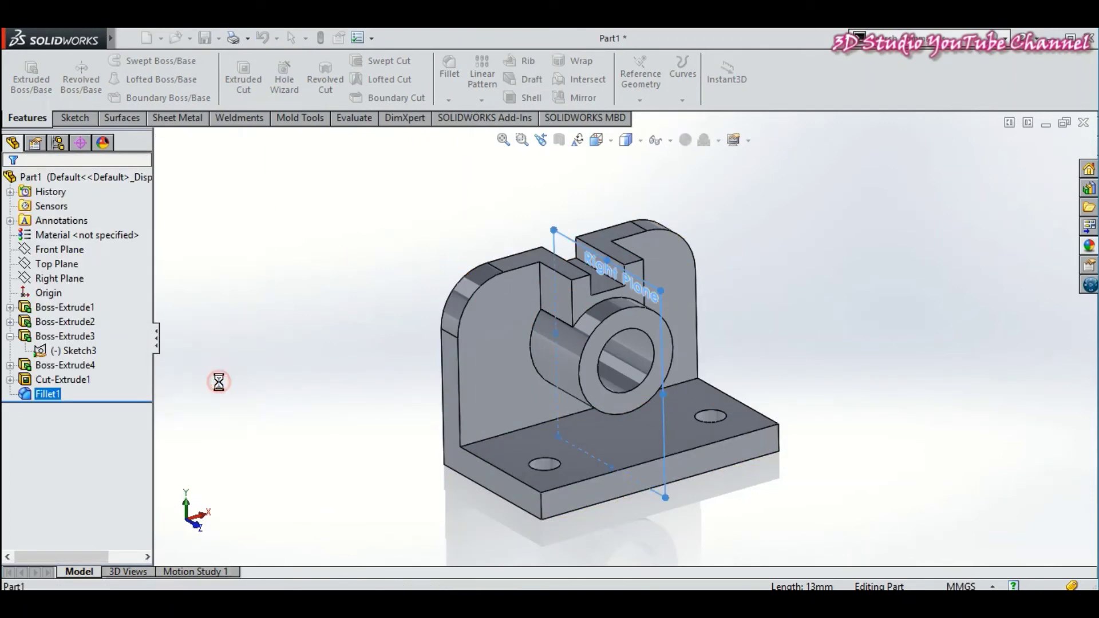
pyautogui.click(610, 145)
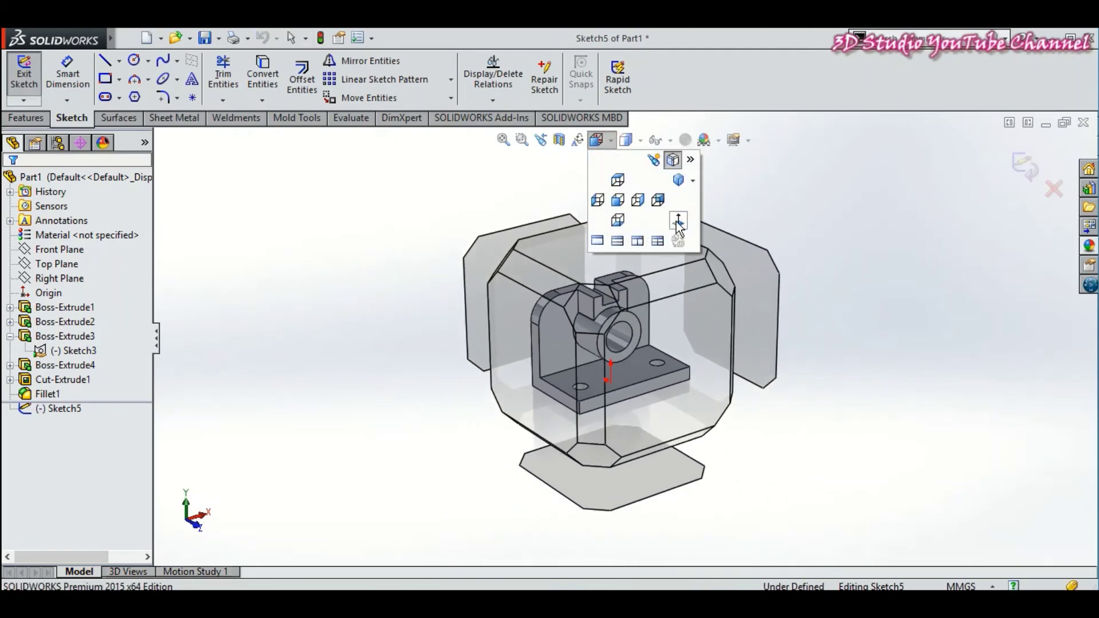
pyautogui.click(676, 222)
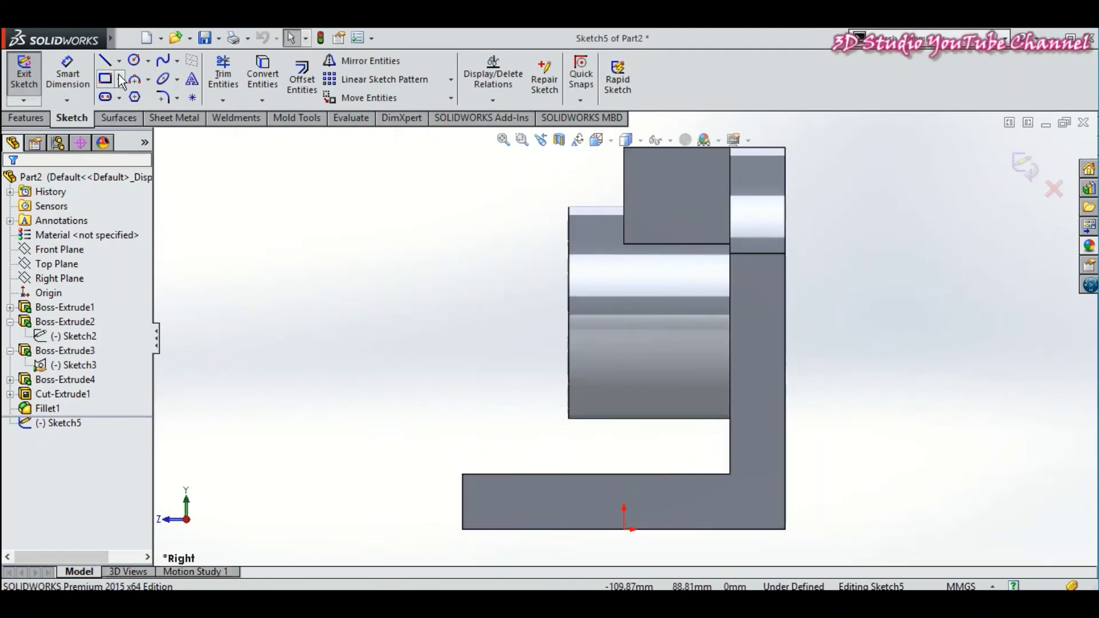
# Step: Draw a diagonal line from base plate to boss and make it a 10 mm rib
pyautogui.click(105, 60)
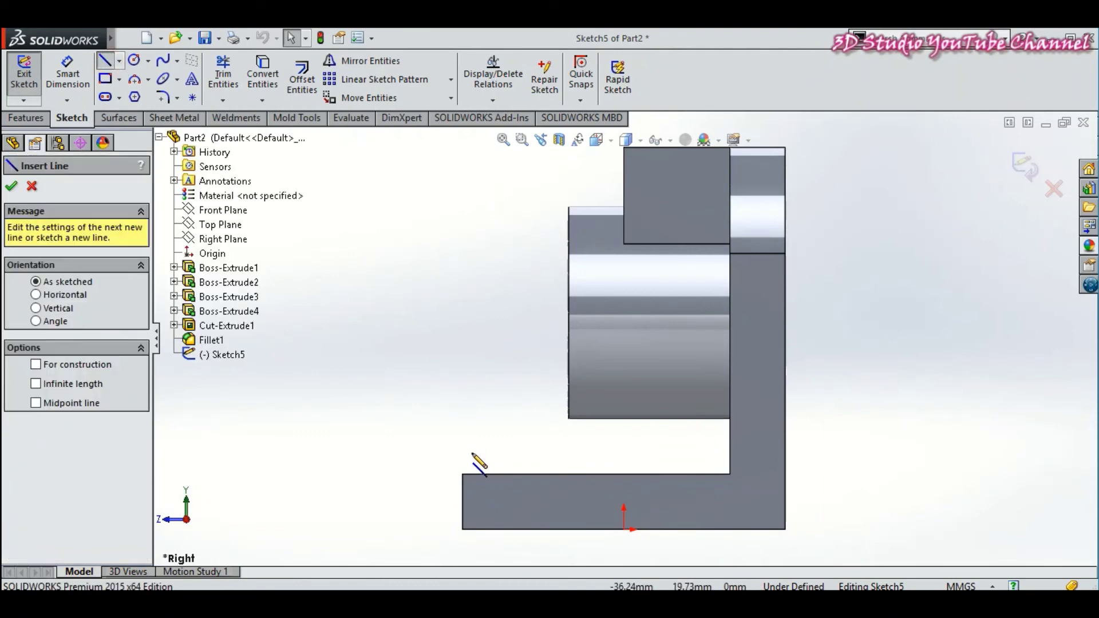
pyautogui.click(462, 475)
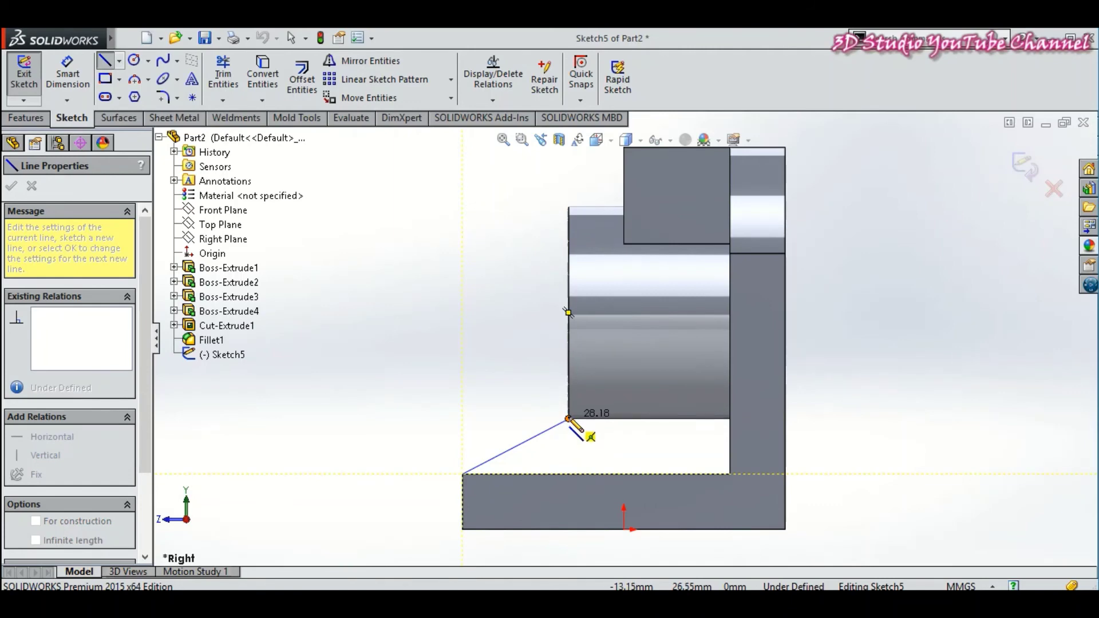
pyautogui.click(568, 419)
pyautogui.rightClick(549, 371)
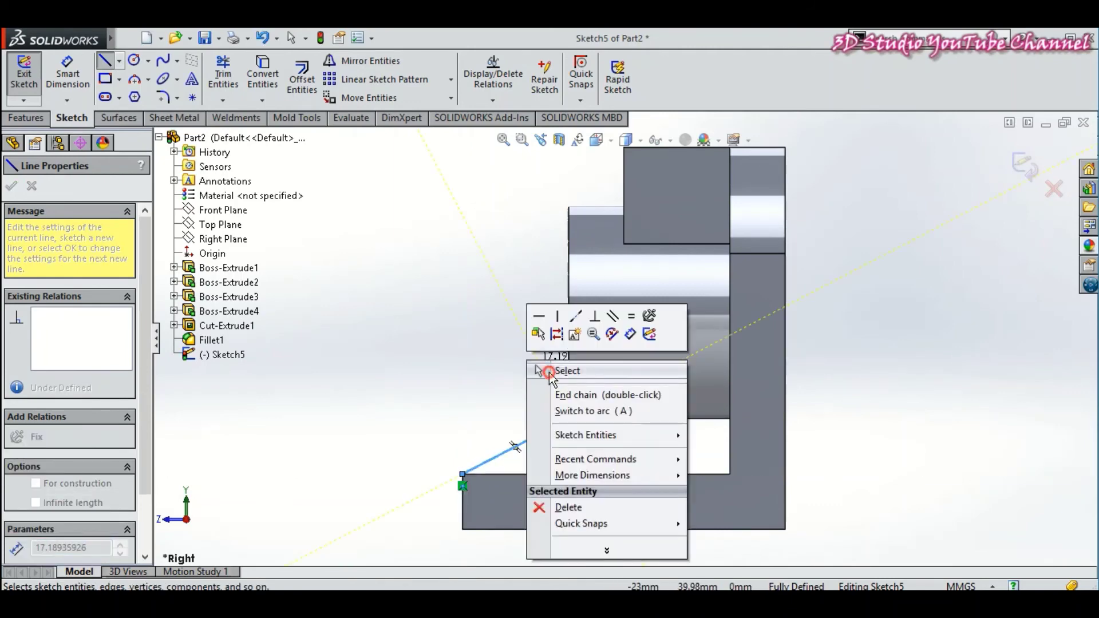
pyautogui.click(551, 372)
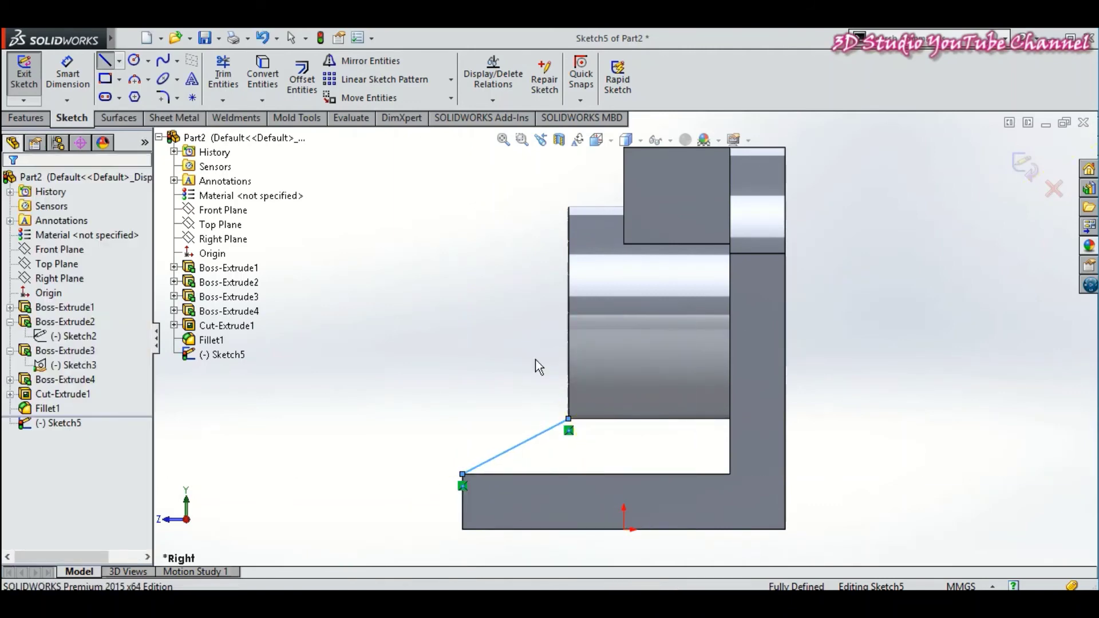
pyautogui.click(1023, 166)
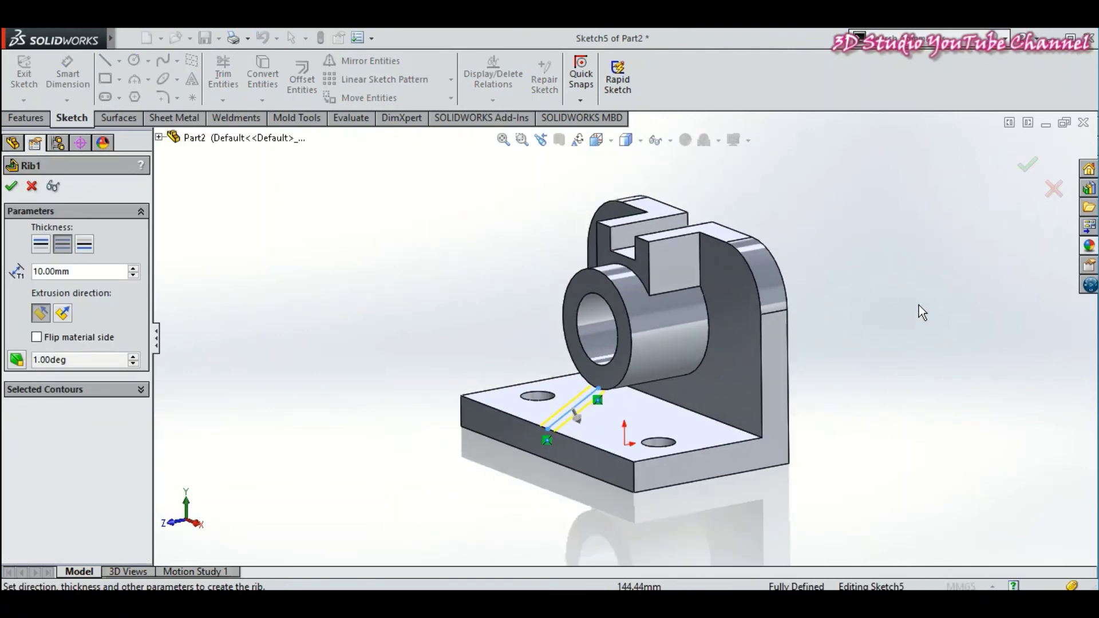
pyautogui.click(11, 187)
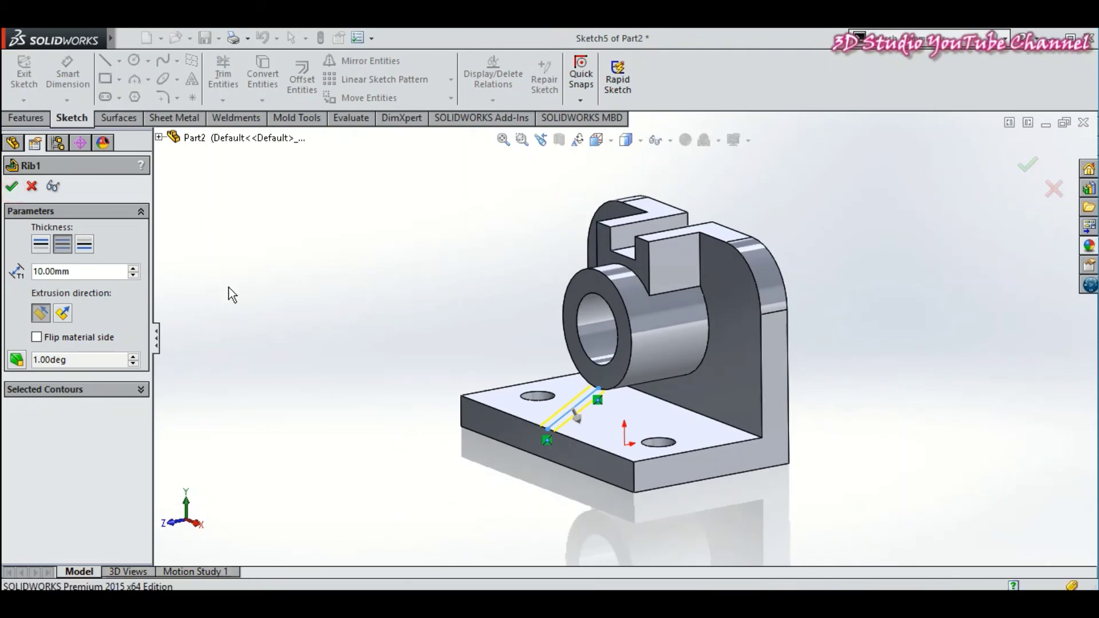
pyautogui.scroll(2, 309, 378)
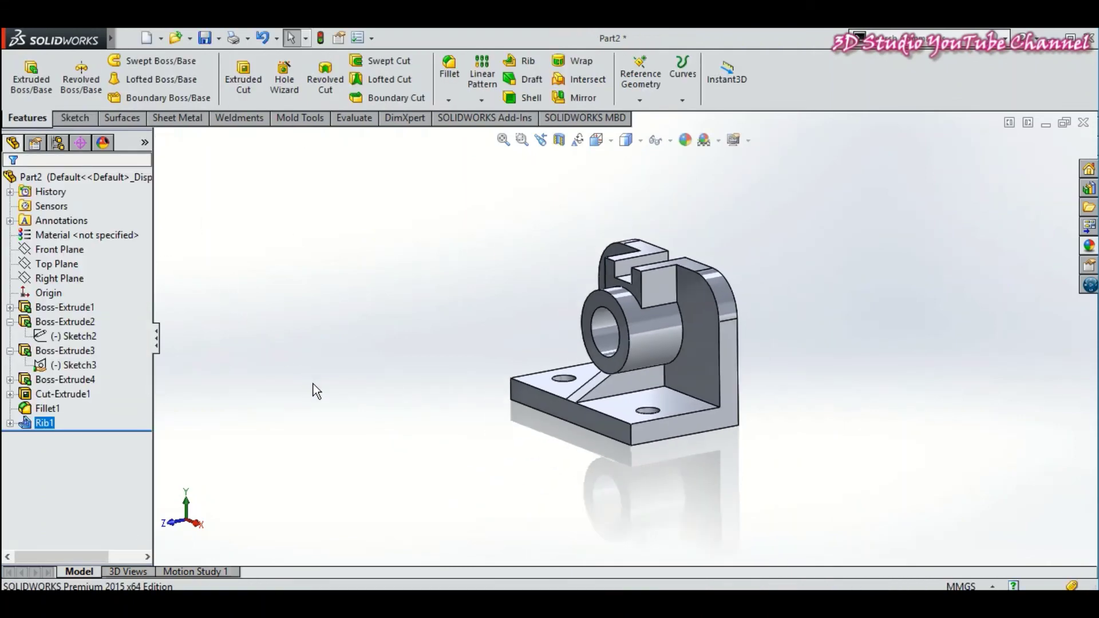
# Step: Orbit the bracket so the rib and slot face forward
pyautogui.moveTo(351, 351)
pyautogui.mouseDown(button='middle')
pyautogui.moveTo(407, 348)
pyautogui.moveTo(380, 387)
pyautogui.moveTo(442, 380)
pyautogui.moveTo(435, 415)
pyautogui.mouseUp(button='middle')
pyautogui.moveTo(670, 392)
pyautogui.mouseDown(button='middle')
pyautogui.moveTo(821, 358)
pyautogui.moveTo(809, 375)
pyautogui.moveTo(804, 286)
pyautogui.moveTo(805, 327)
pyautogui.moveTo(767, 293)
pyautogui.moveTo(728, 309)
pyautogui.moveTo(741, 356)
pyautogui.moveTo(727, 332)
pyautogui.moveTo(733, 338)
pyautogui.moveTo(740, 321)
pyautogui.moveTo(725, 325)
pyautogui.moveTo(727, 386)
pyautogui.mouseUp(button='middle')
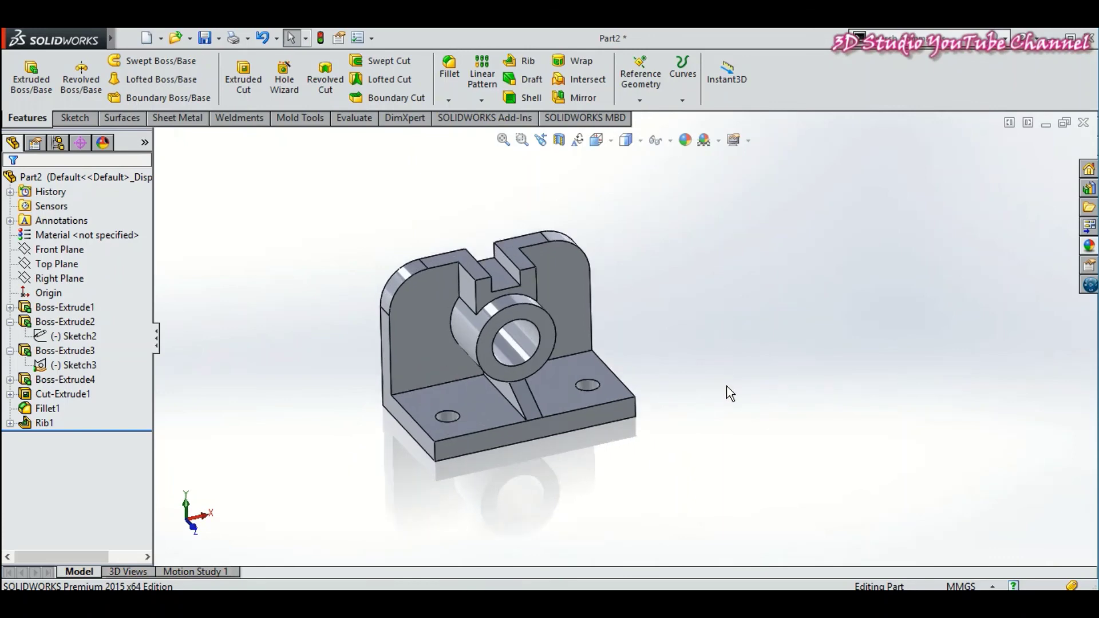
# Step: Apply blue High Gloss plastic appearance to the whole part
pyautogui.click(1088, 246)
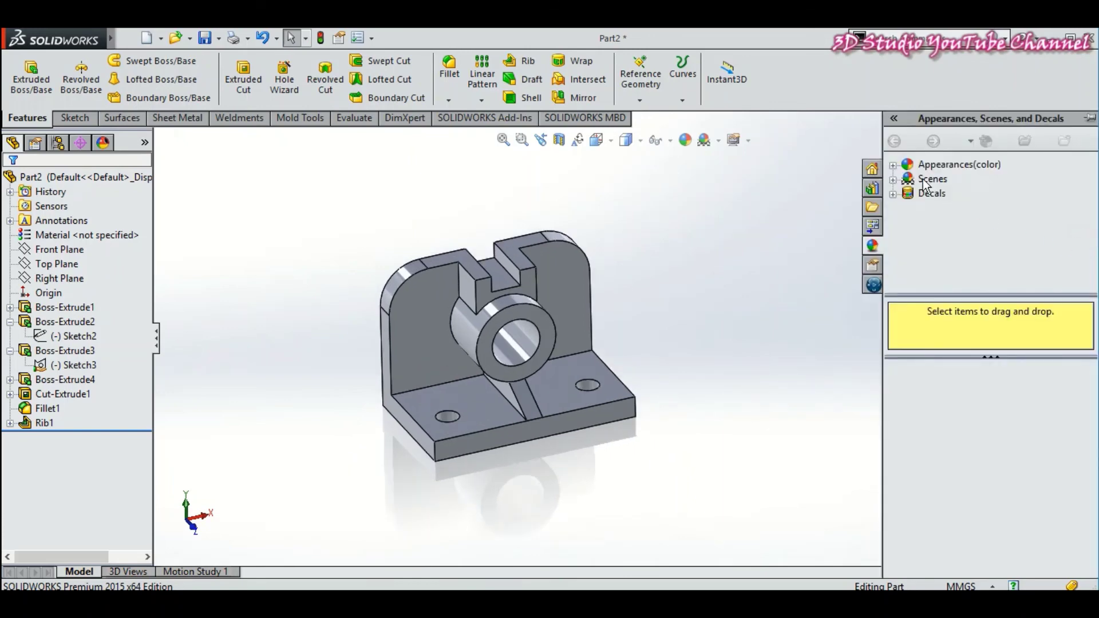
pyautogui.click(894, 166)
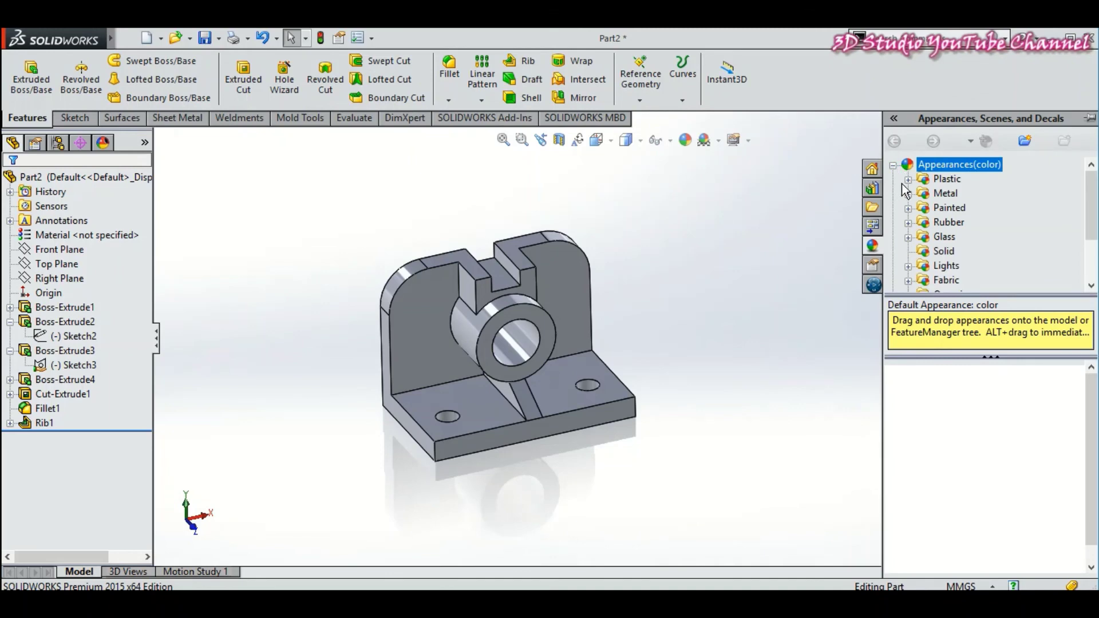
pyautogui.click(908, 180)
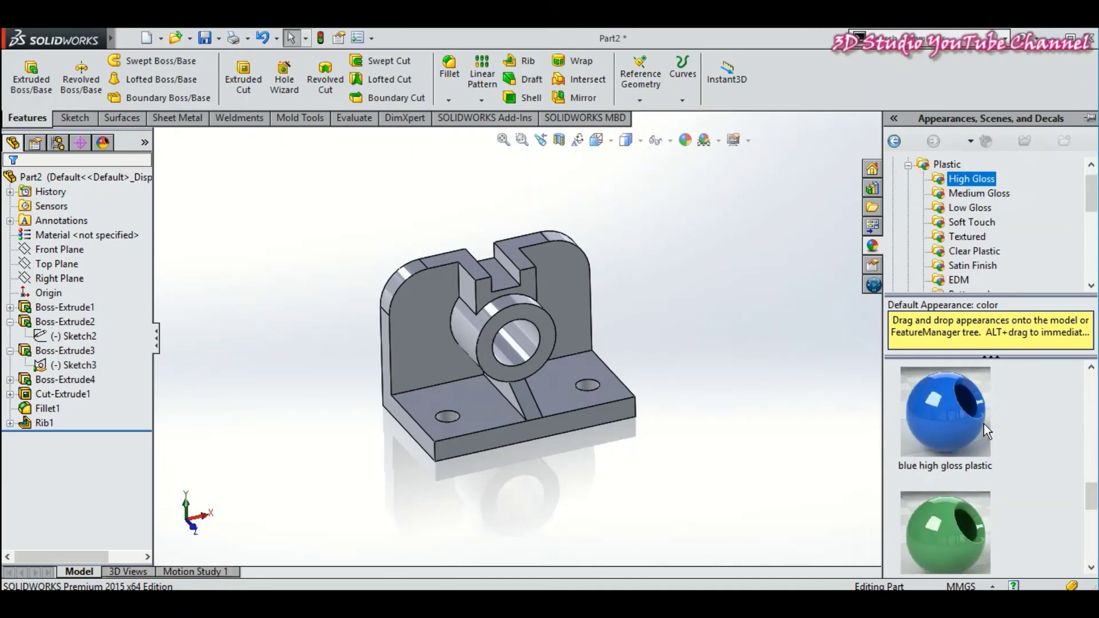
pyautogui.click(958, 417)
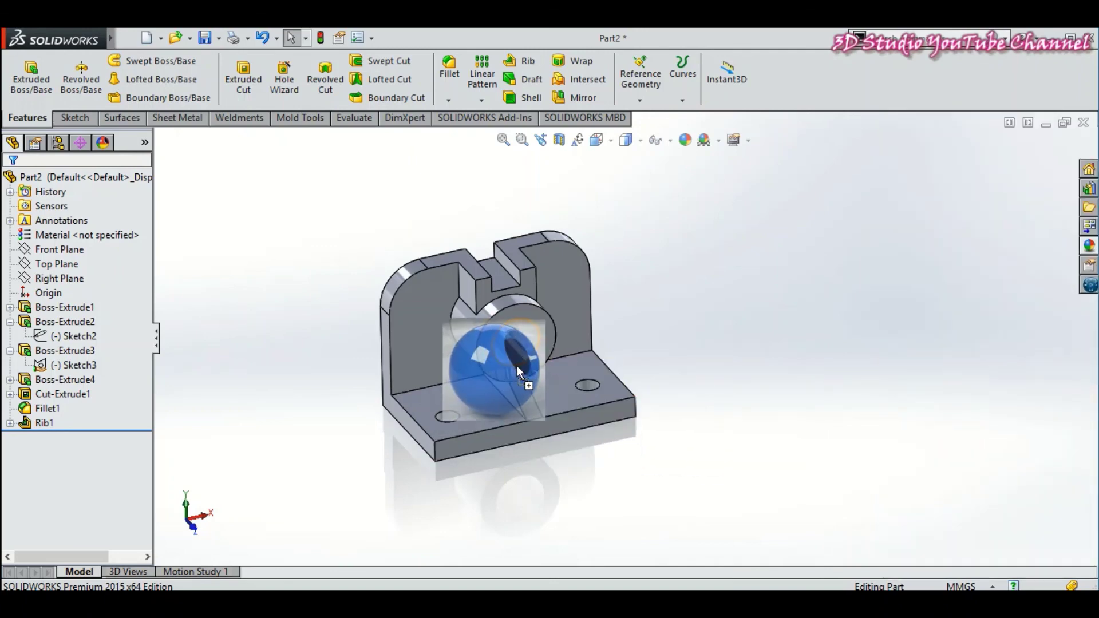
pyautogui.moveTo(841, 432); pyautogui.dragTo(517, 366)
pyautogui.click(523, 368)
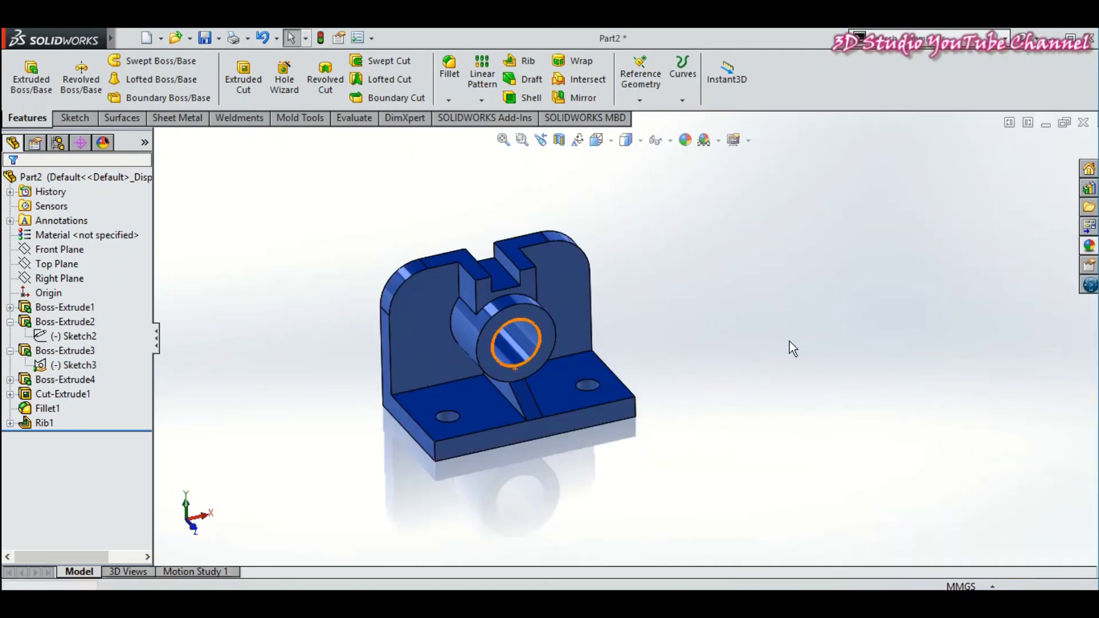
pyautogui.moveTo(781, 355)
pyautogui.mouseDown(button='middle')
pyautogui.moveTo(784, 312)
pyautogui.moveTo(782, 352)
pyautogui.mouseUp(button='middle')
# Step: Change the part's appearance colour to light pink
pyautogui.click(687, 142)
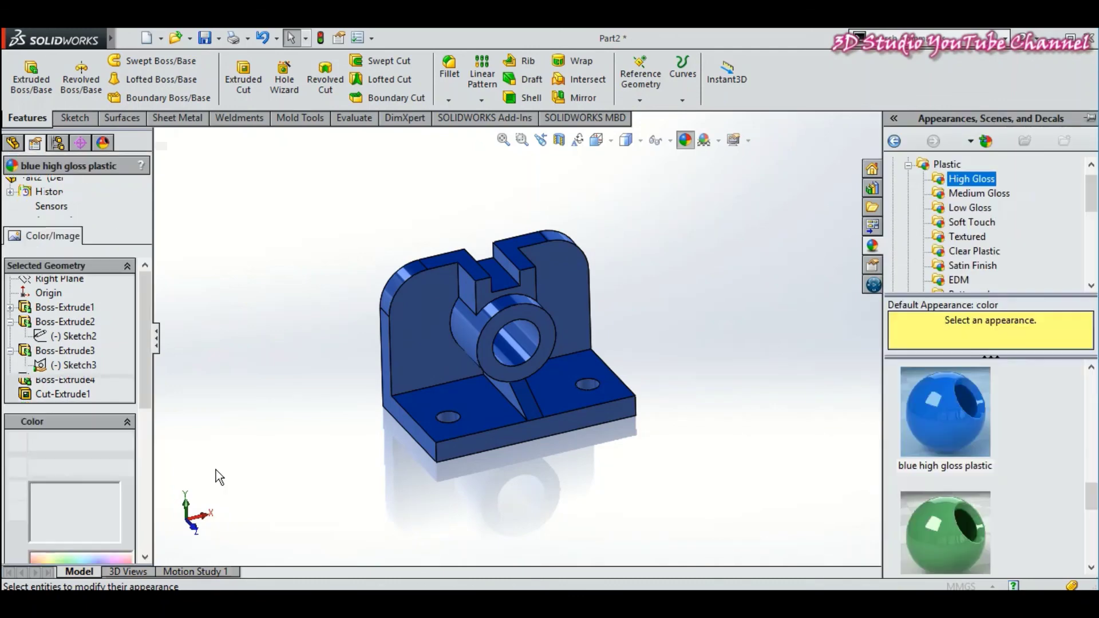
pyautogui.click(48, 502)
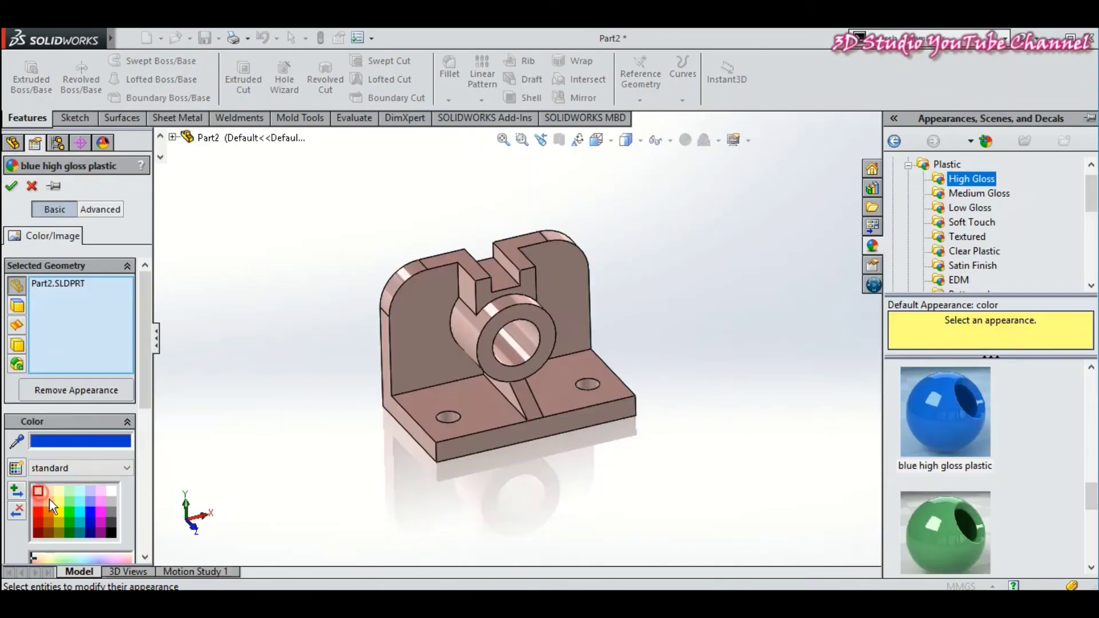
pyautogui.click(79, 511)
pyautogui.click(104, 523)
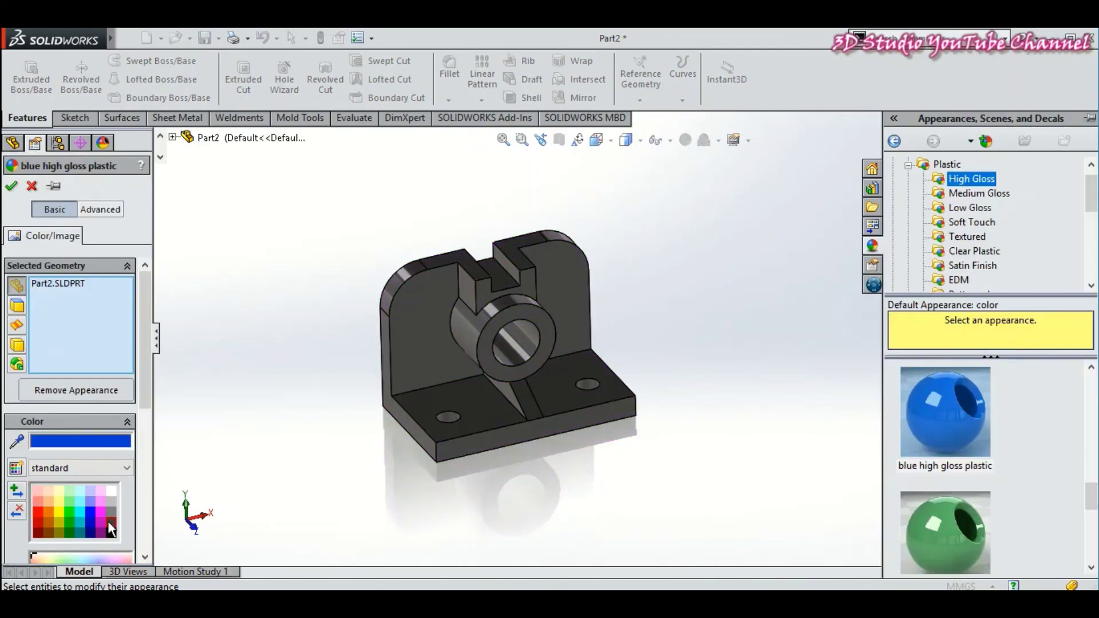
pyautogui.click(101, 511)
pyautogui.click(108, 503)
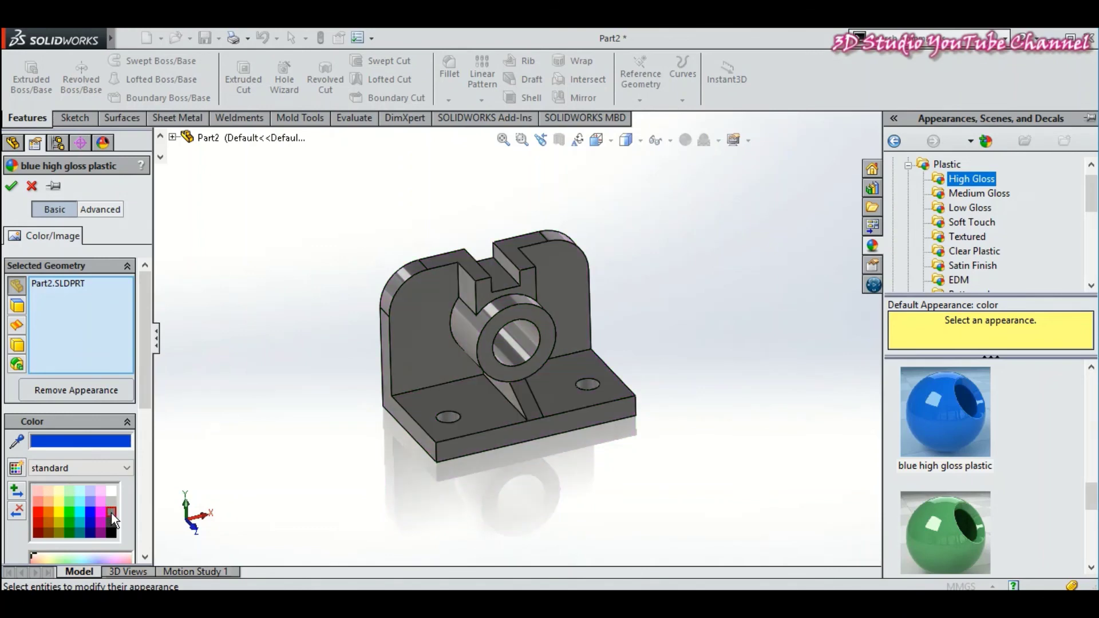
pyautogui.click(103, 513)
pyautogui.click(102, 502)
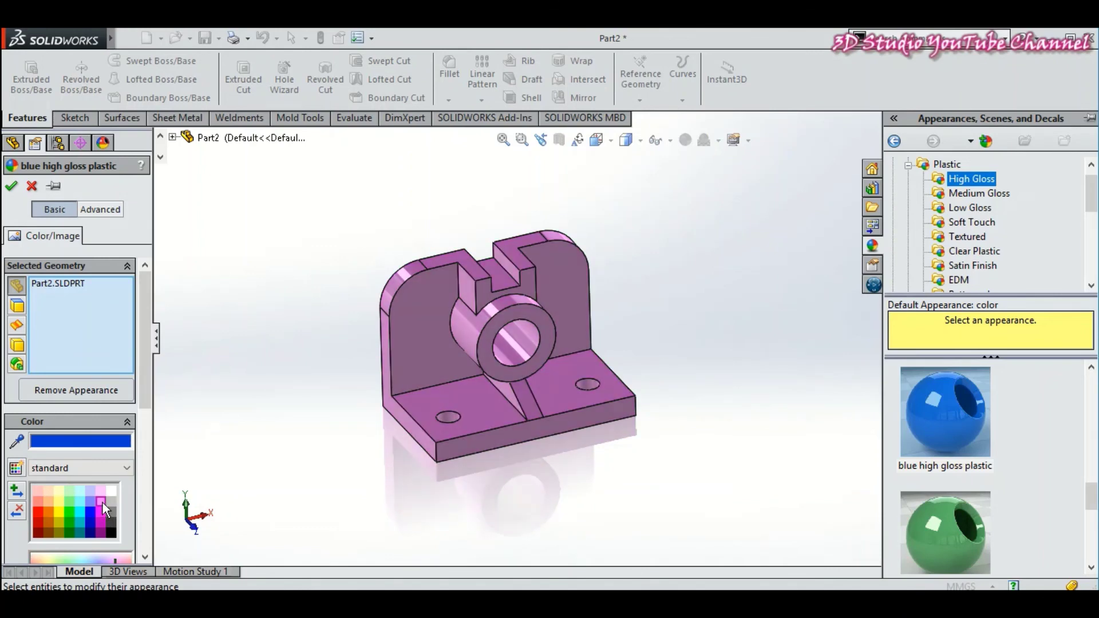
pyautogui.click(13, 187)
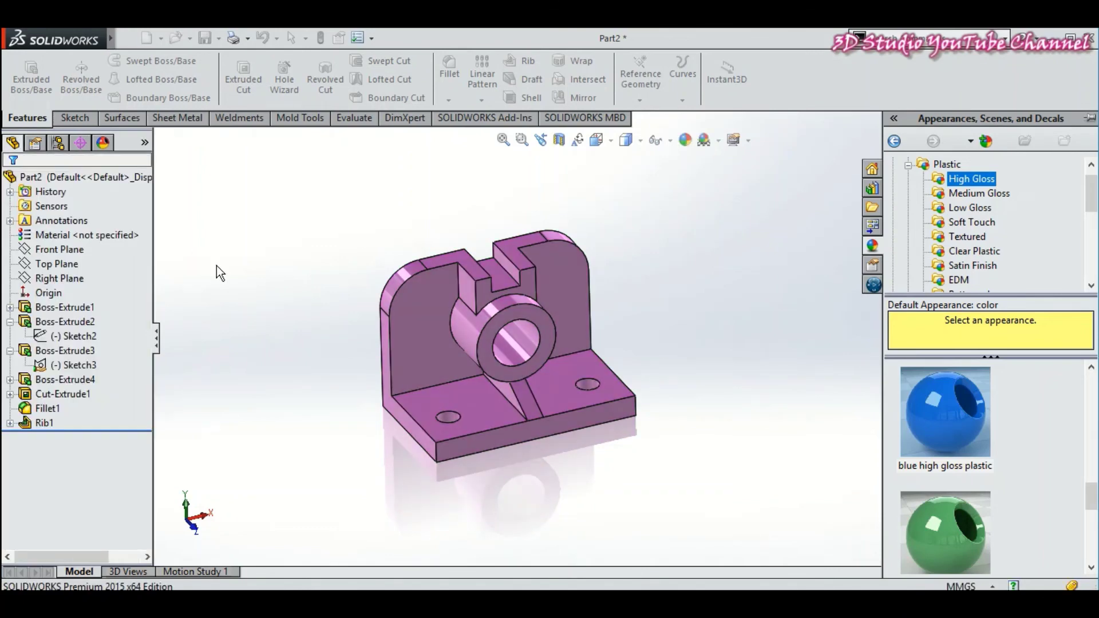
pyautogui.moveTo(252, 365)
pyautogui.mouseDown(button='middle')
pyautogui.moveTo(277, 300)
pyautogui.moveTo(265, 351)
pyautogui.moveTo(265, 300)
pyautogui.moveTo(270, 350)
pyautogui.moveTo(351, 337)
pyautogui.mouseUp(button='middle')
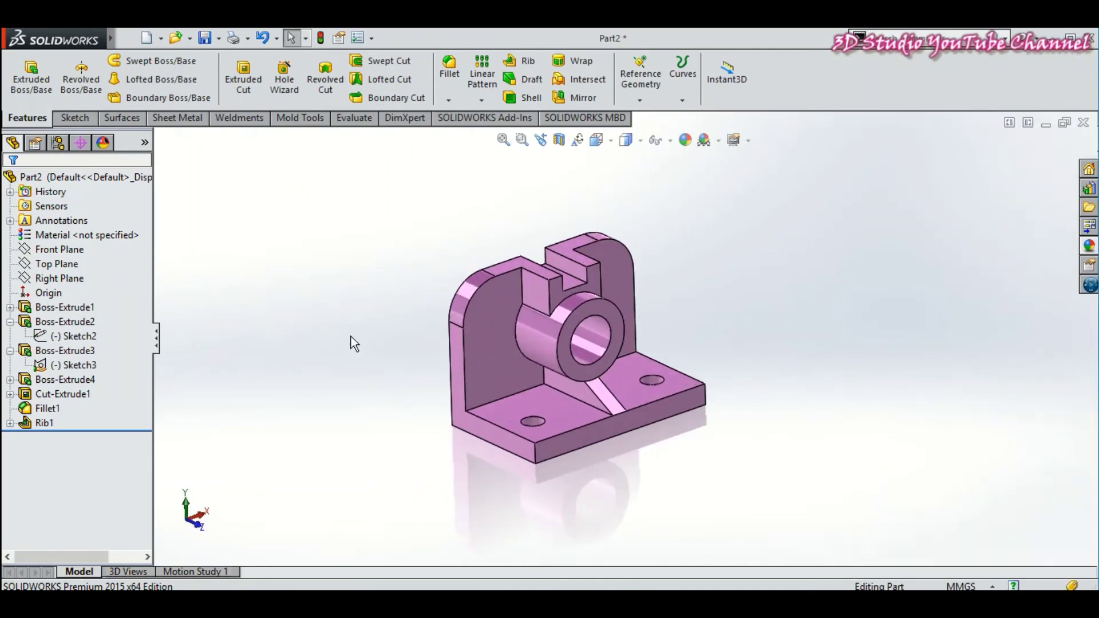
pyautogui.moveTo(570, 388)
pyautogui.mouseDown(button='middle')
pyautogui.moveTo(818, 320)
pyautogui.moveTo(808, 367)
pyautogui.moveTo(656, 291)
pyautogui.moveTo(705, 316)
pyautogui.mouseUp(button='middle')
pyautogui.scroll(-3, 754, 379)
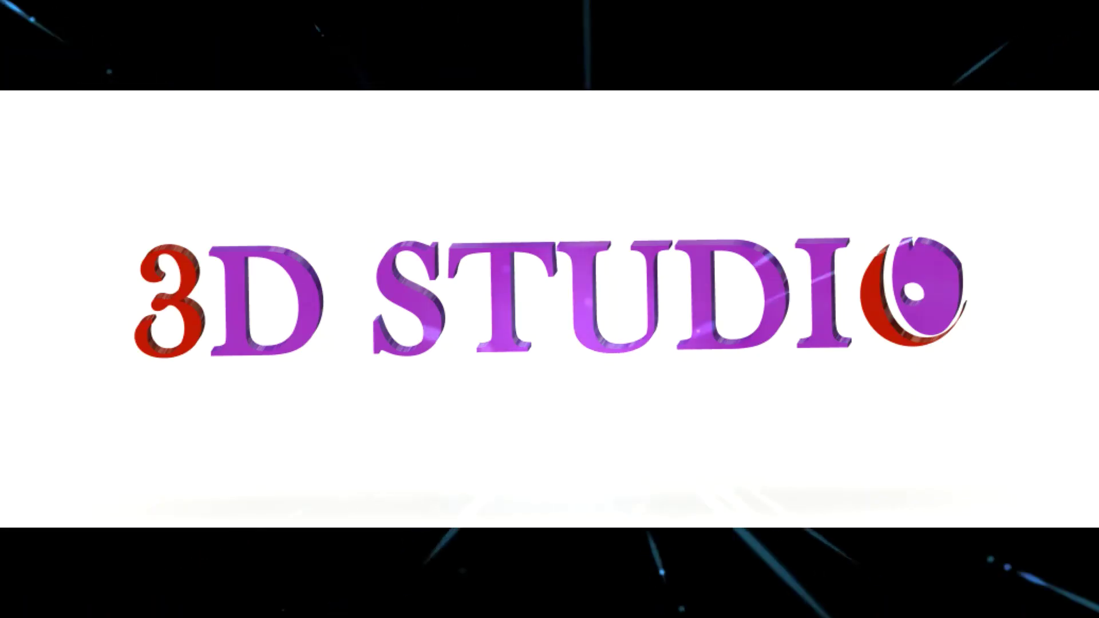